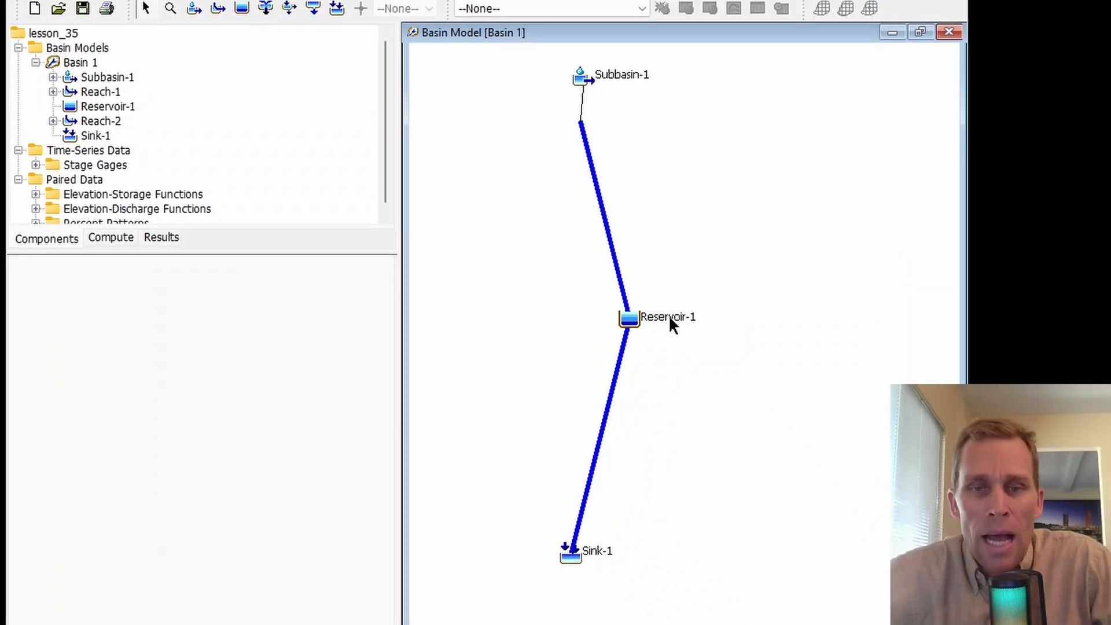
- Add one spillway to Reservoir-1 and expand the reservoir's Spillways folder in the basin model tree
click(660, 320)
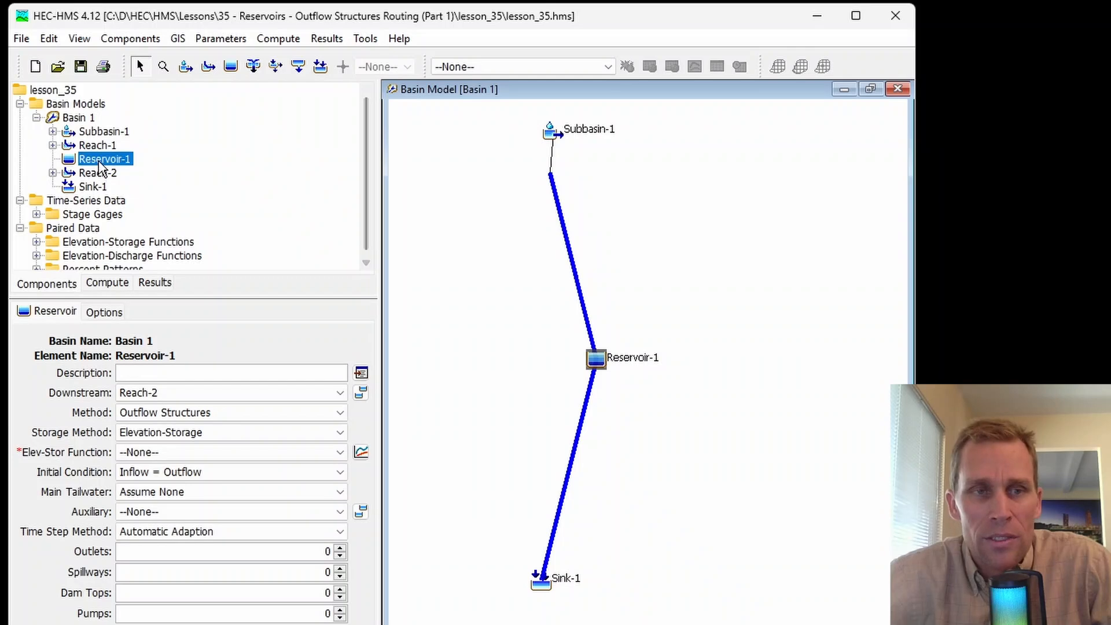
click(81, 161)
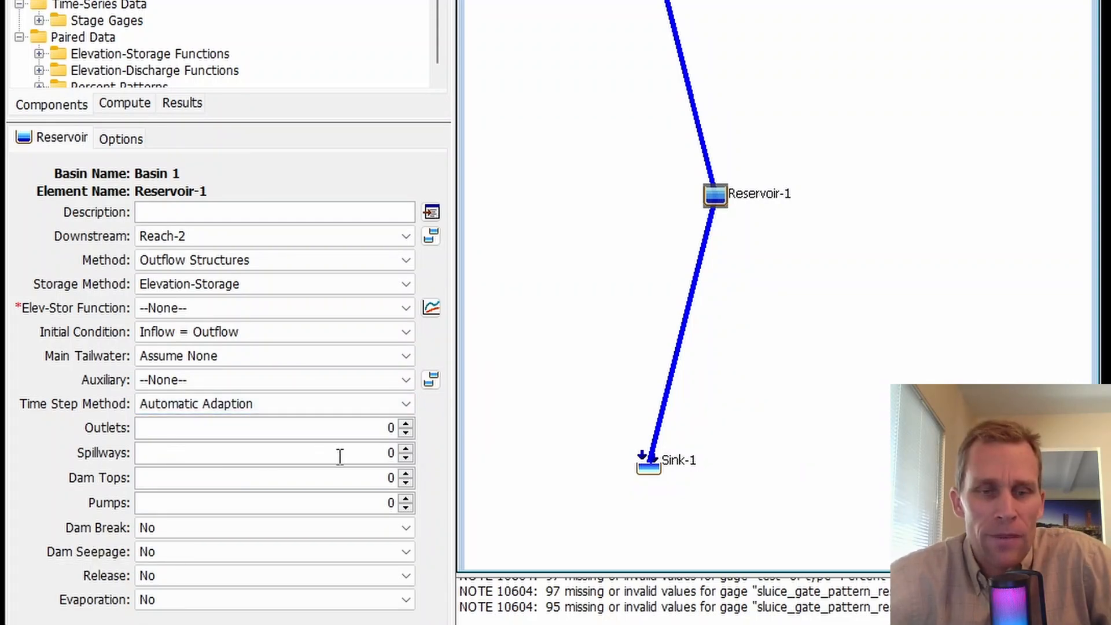
click(406, 459)
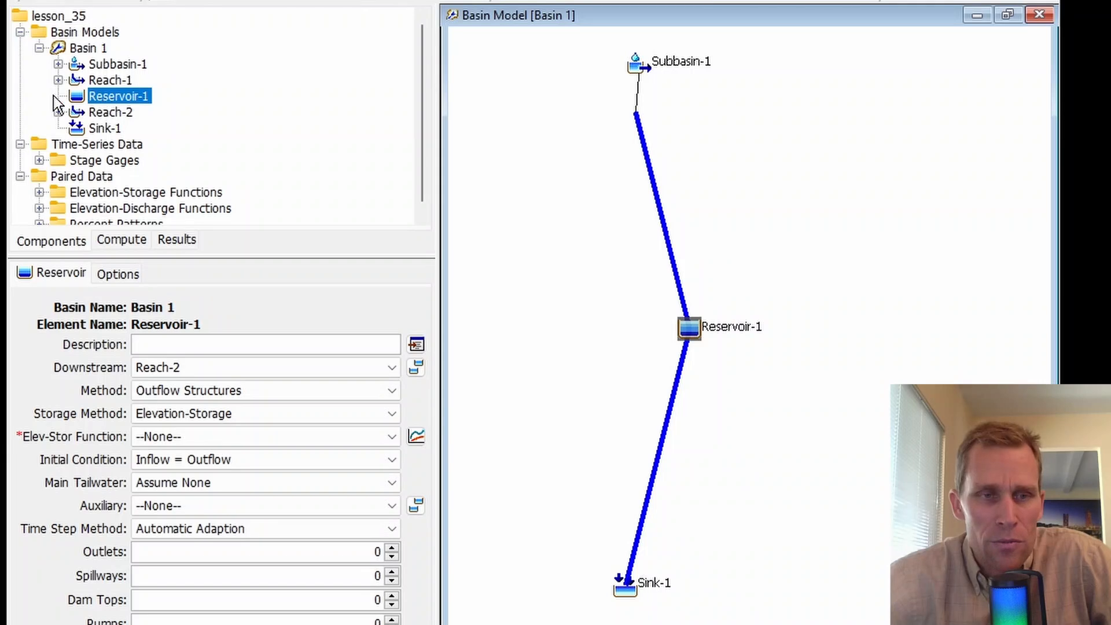
click(393, 573)
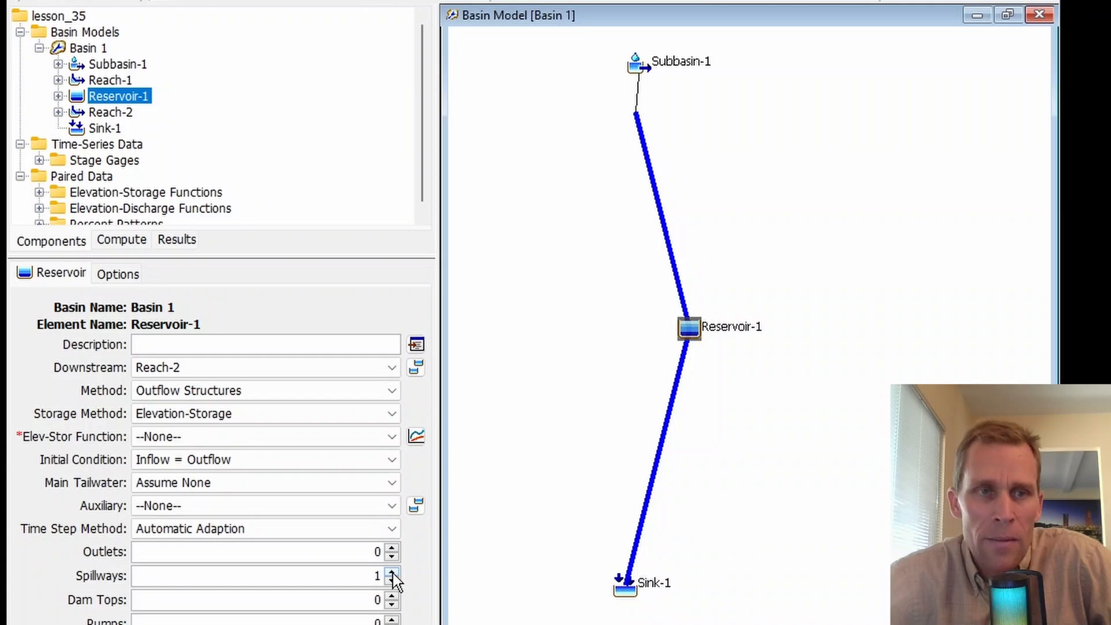
click(58, 96)
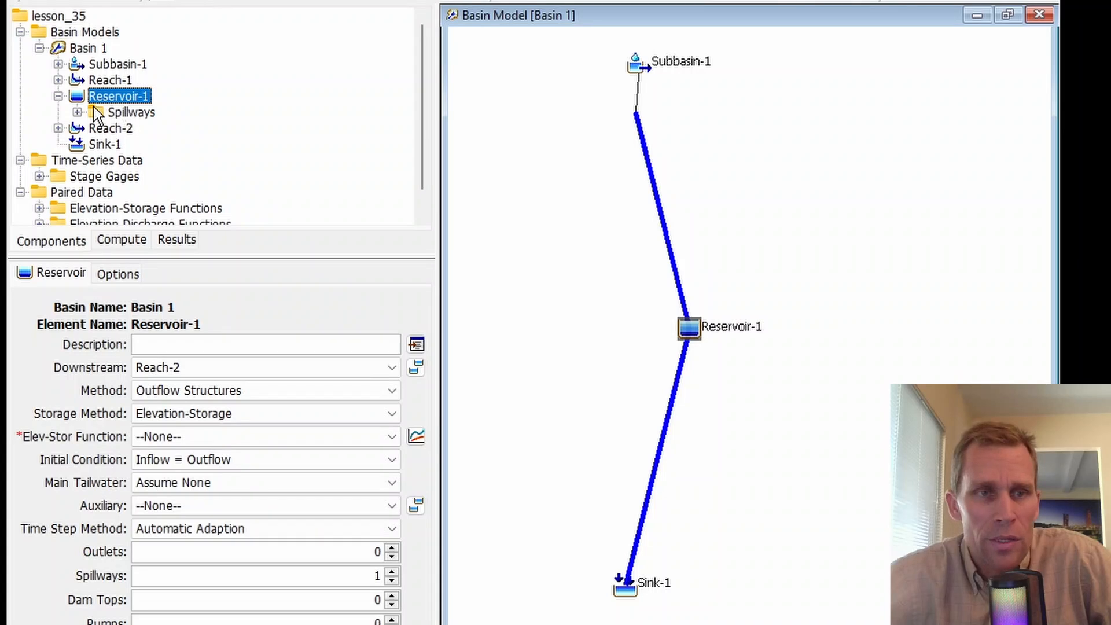
click(78, 111)
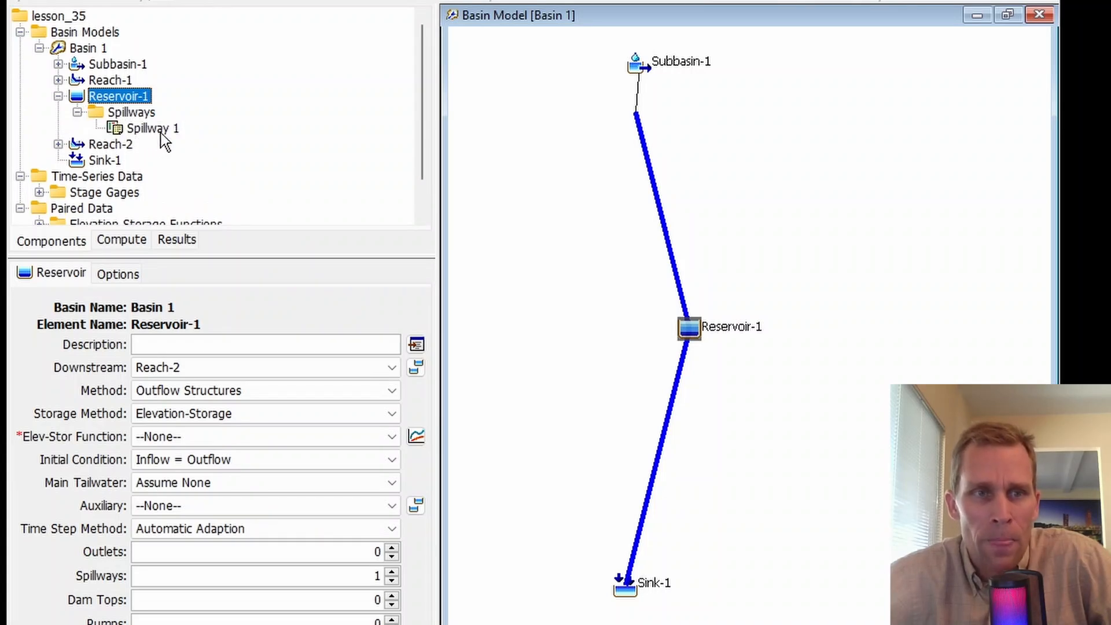
- Raise the number of spillways on Reservoir-1 to 5 and reduce it to 2
click(391, 572)
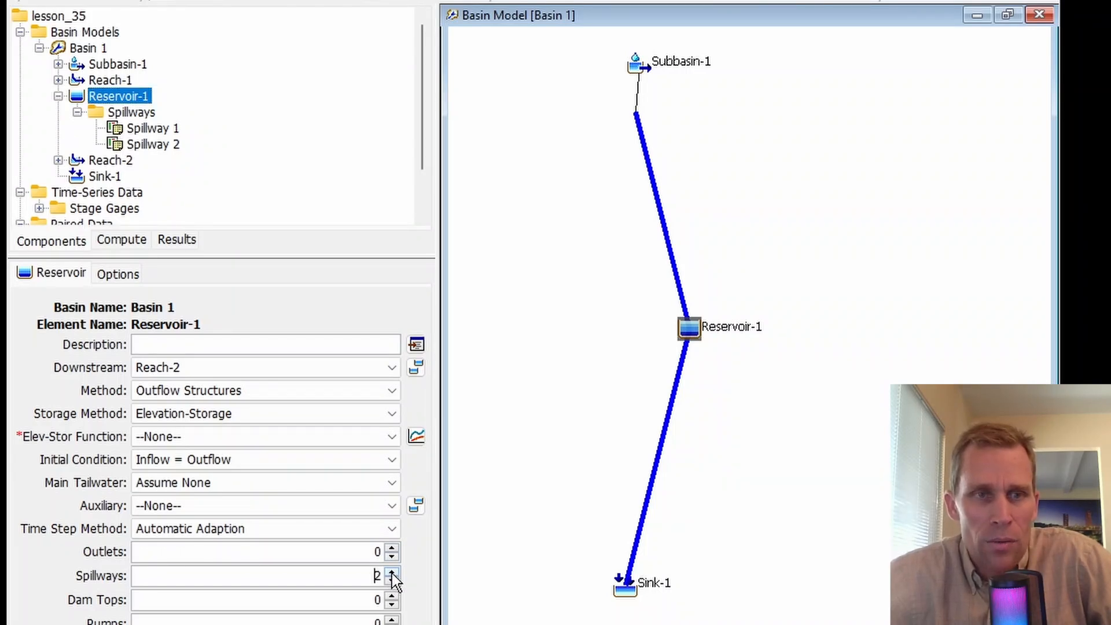
click(391, 573)
click(391, 573)
click(391, 573)
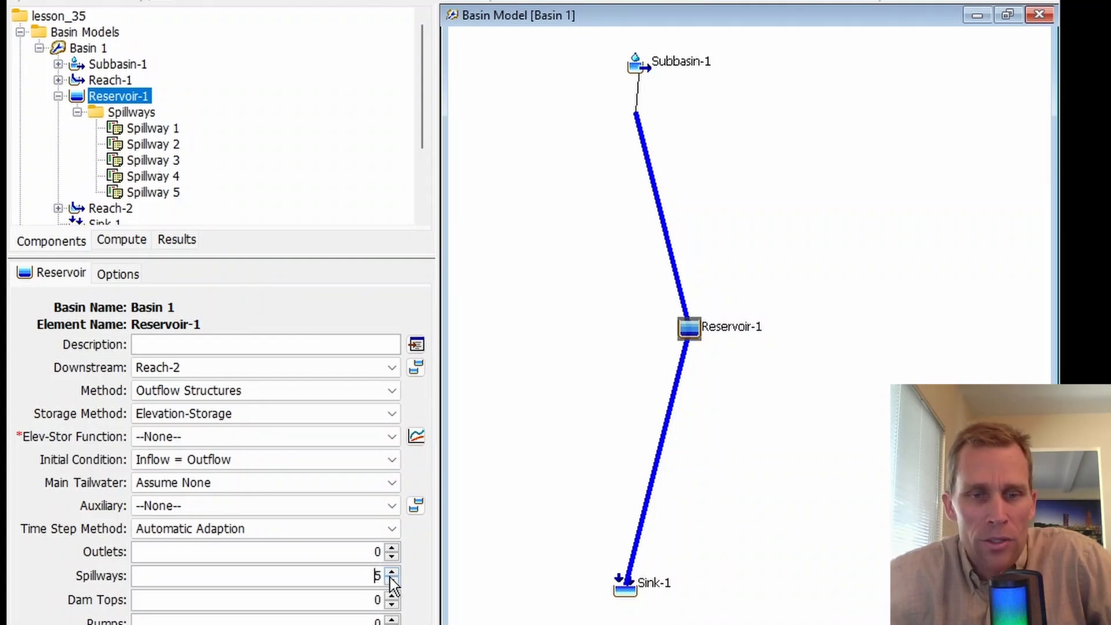
click(391, 580)
click(392, 579)
click(392, 580)
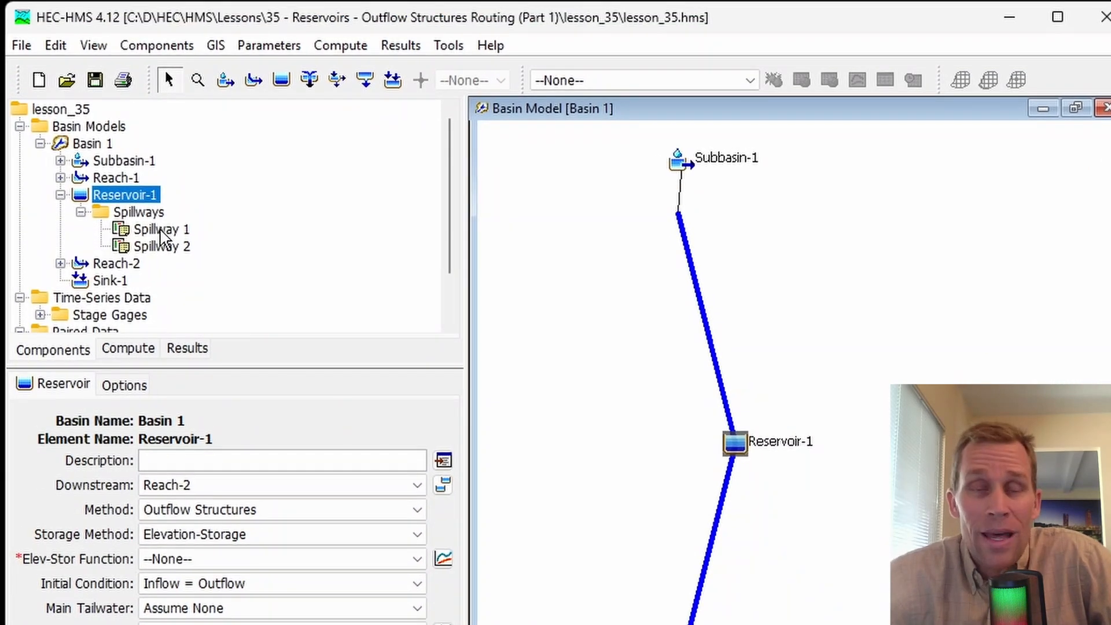
- Open Spillway 1 of Reservoir-1 and choose Broad-Crested Spillway as its method
click(160, 230)
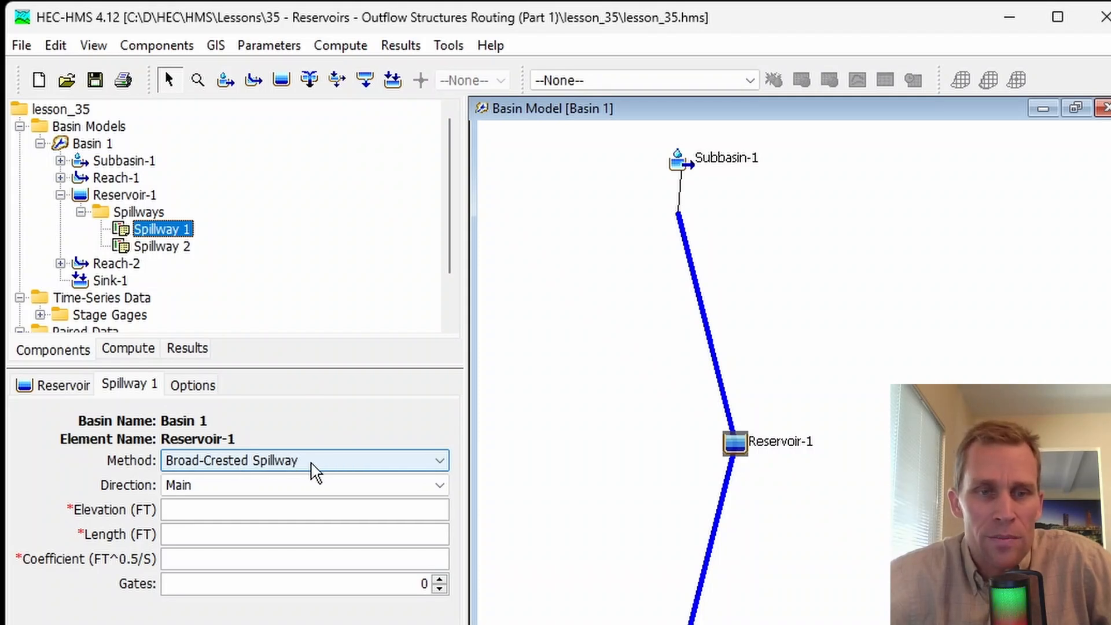
click(333, 470)
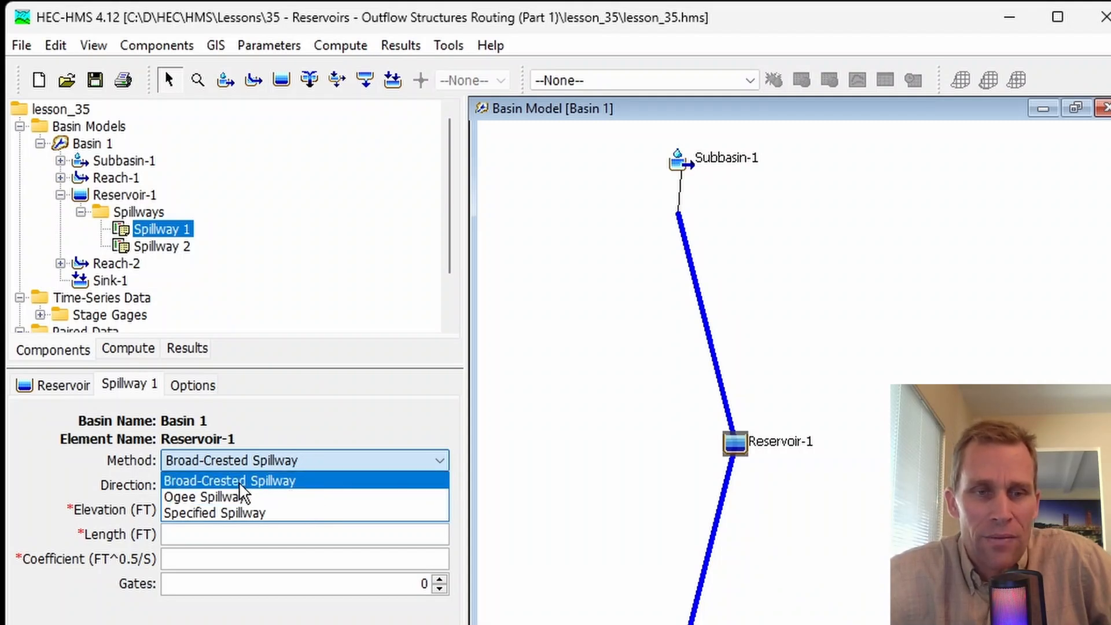
click(308, 481)
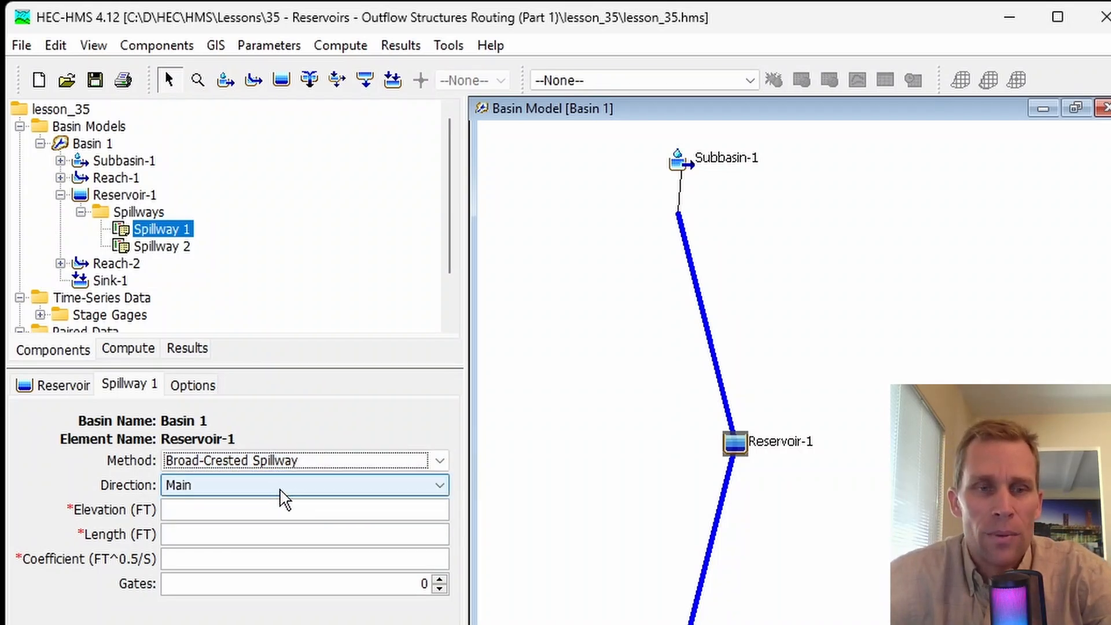
- Try the Auxillary direction for Spillway 1 and return the direction to Main
click(280, 491)
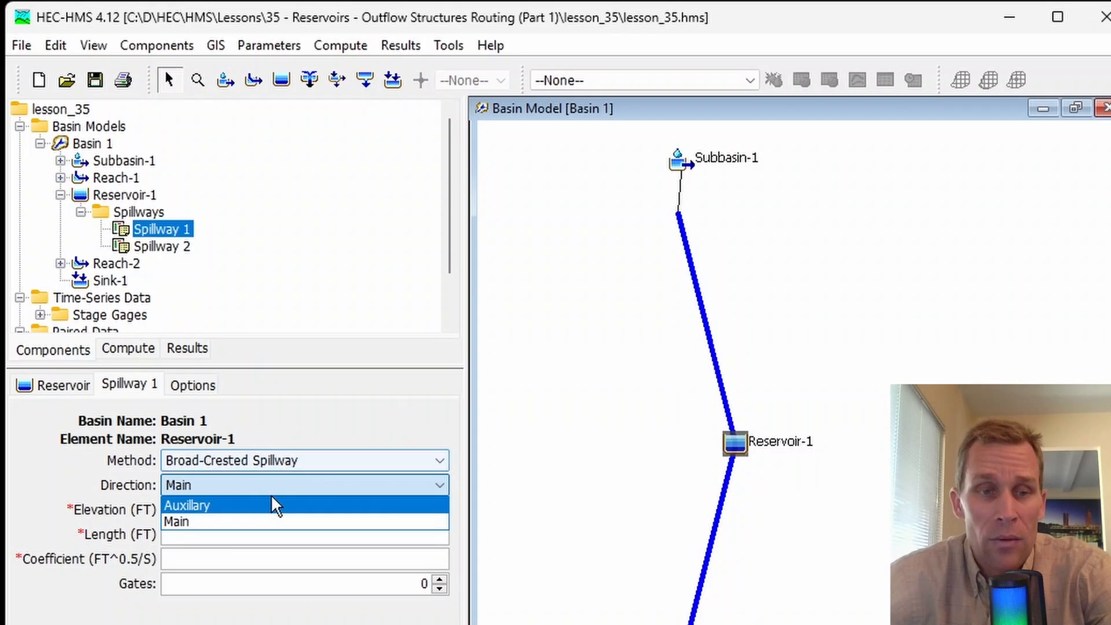
click(252, 507)
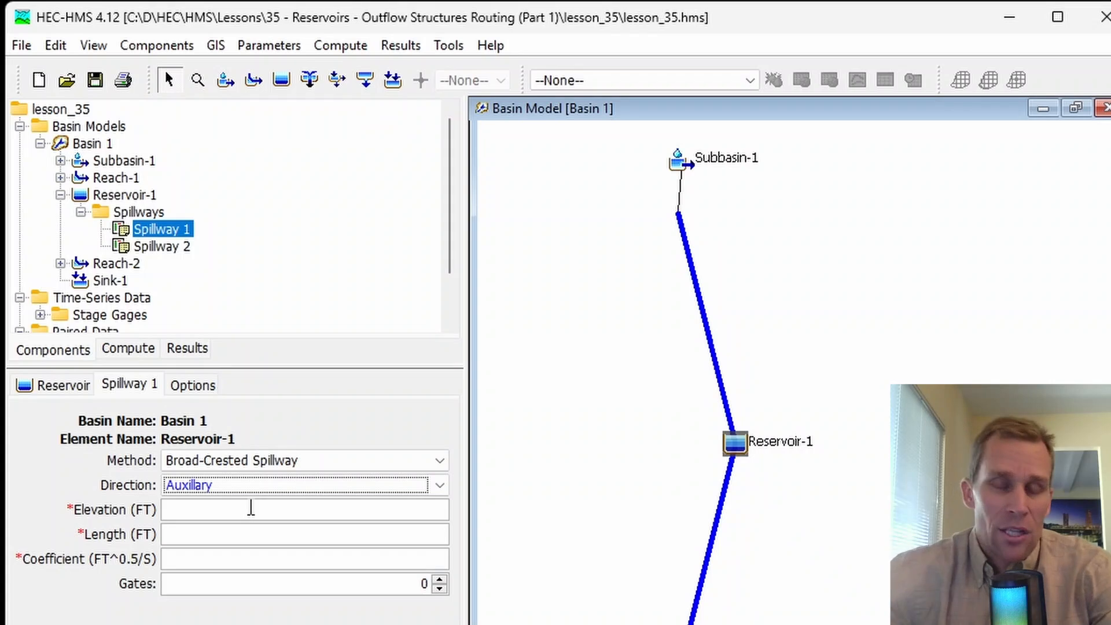
click(252, 486)
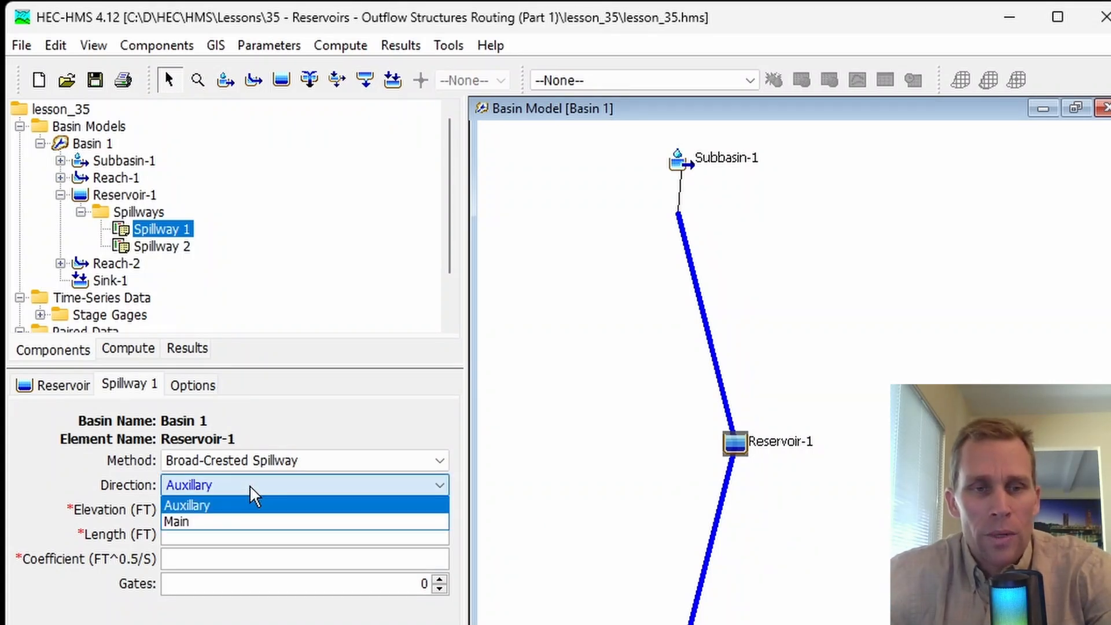
click(237, 526)
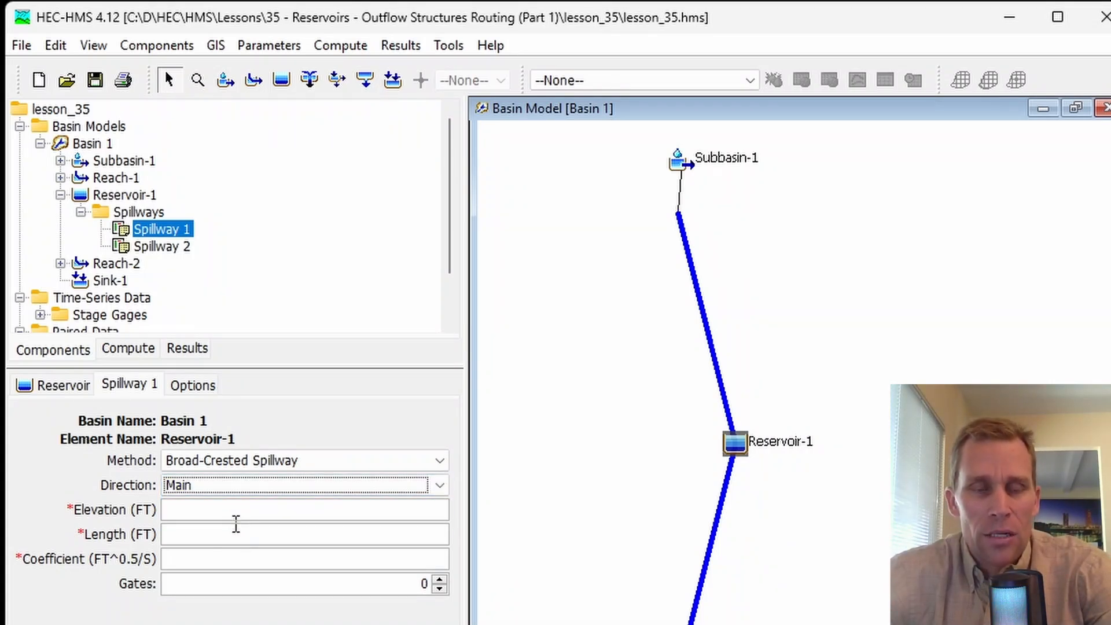
click(212, 487)
click(206, 492)
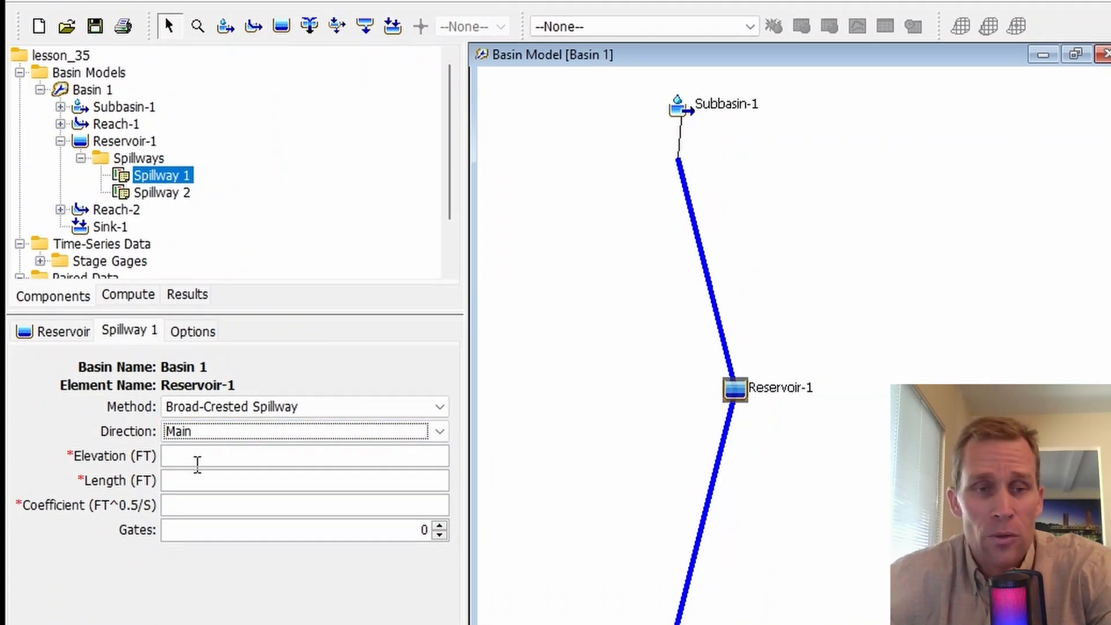
- Give the broad-crested Spillway 1 an elevation of 250 ft, a length of 50 ft and a coefficient of 2.5
click(196, 458)
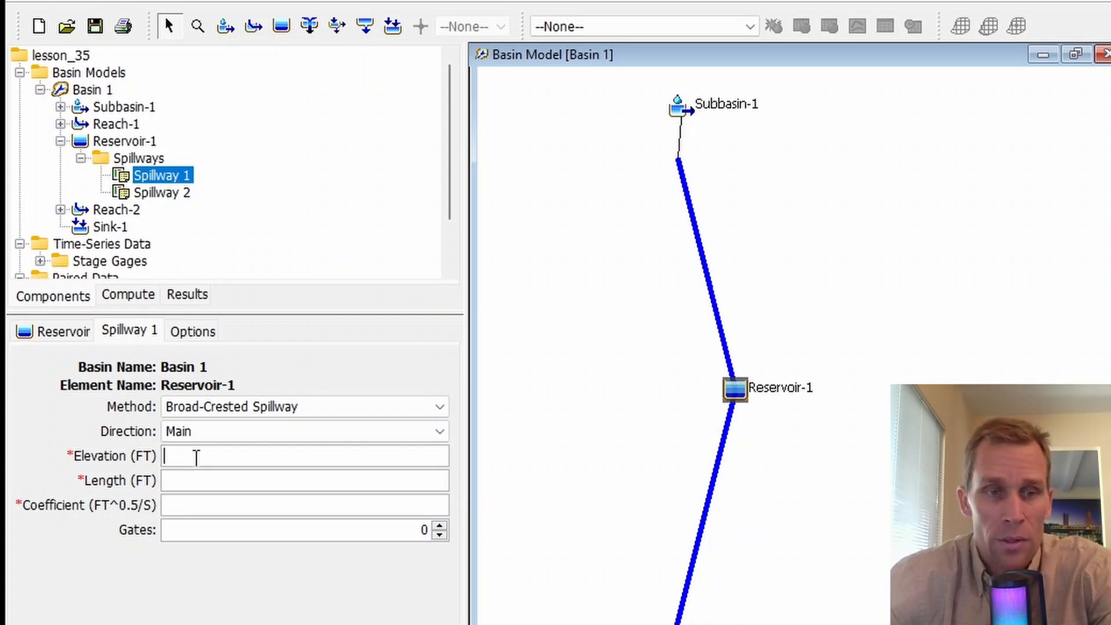
text(250)
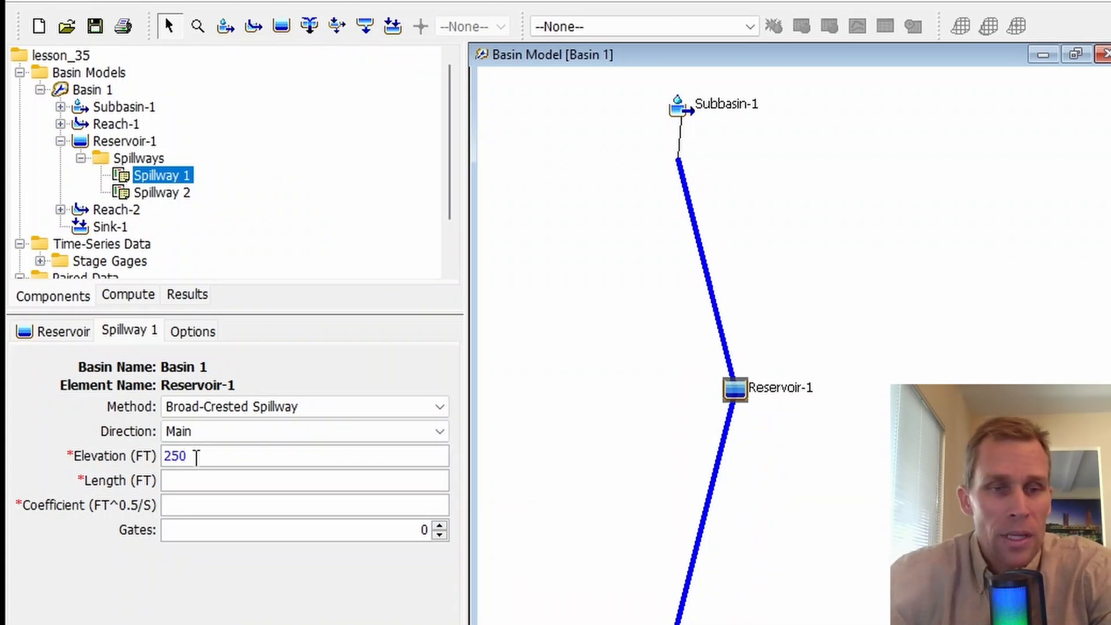
click(195, 482)
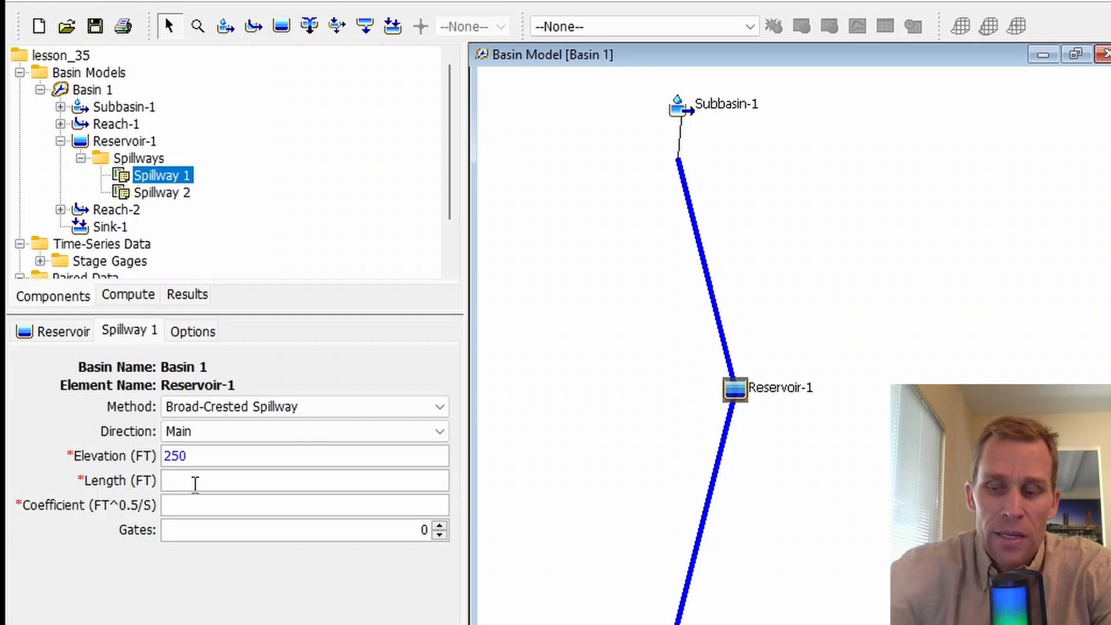
text(50)
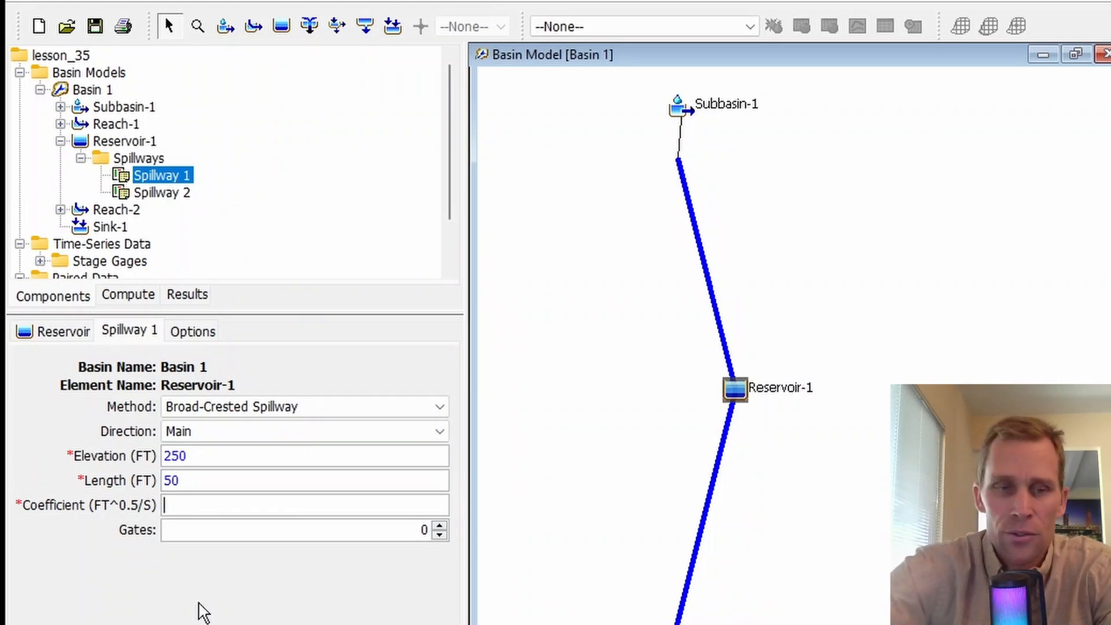
text(5)
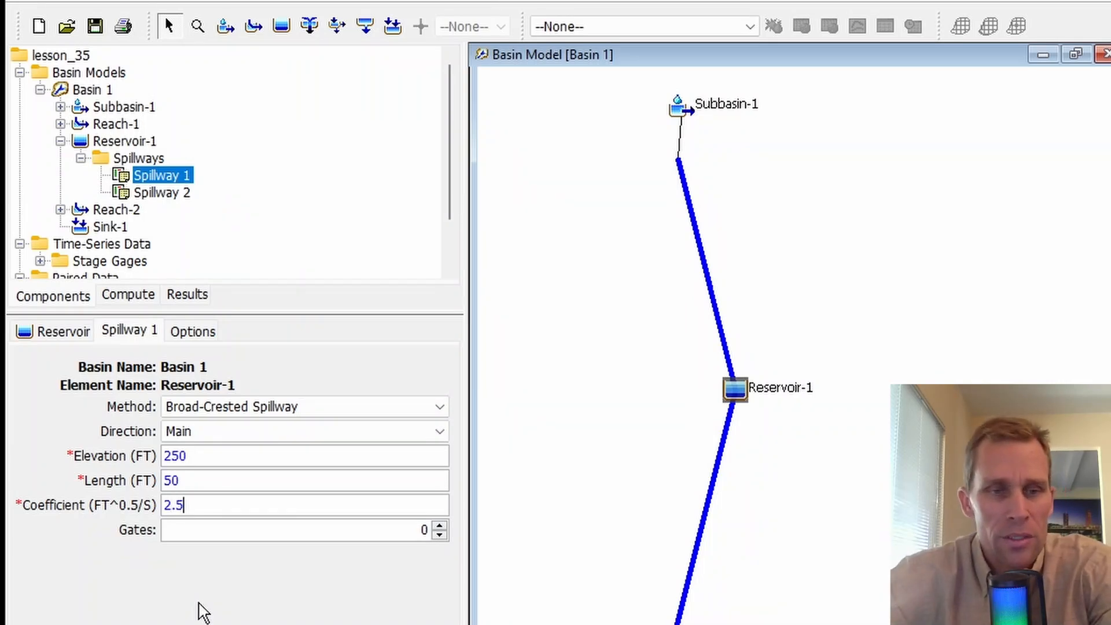
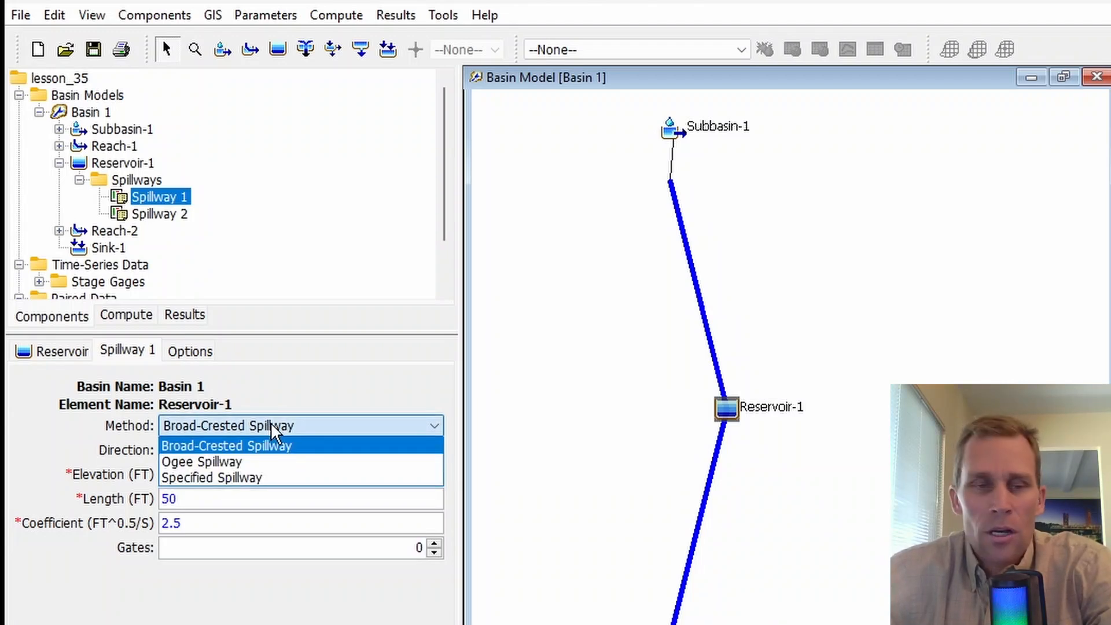
- Configure Spillway 1 as an Ogee Spillway with Main direction, 2 abutments and Concrete abutment type
click(271, 462)
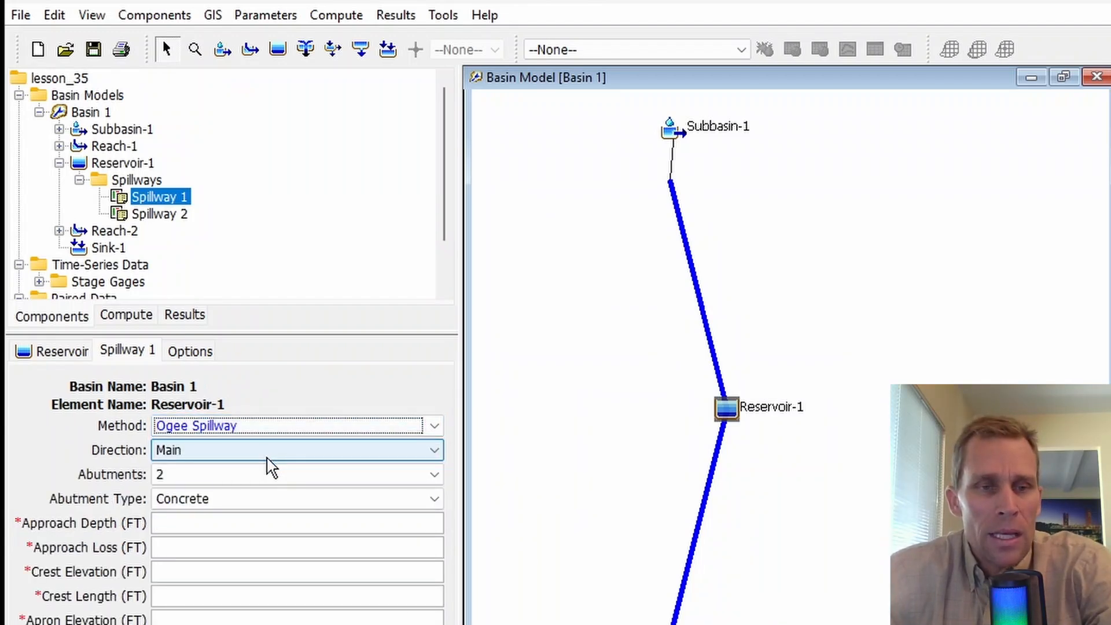
click(261, 456)
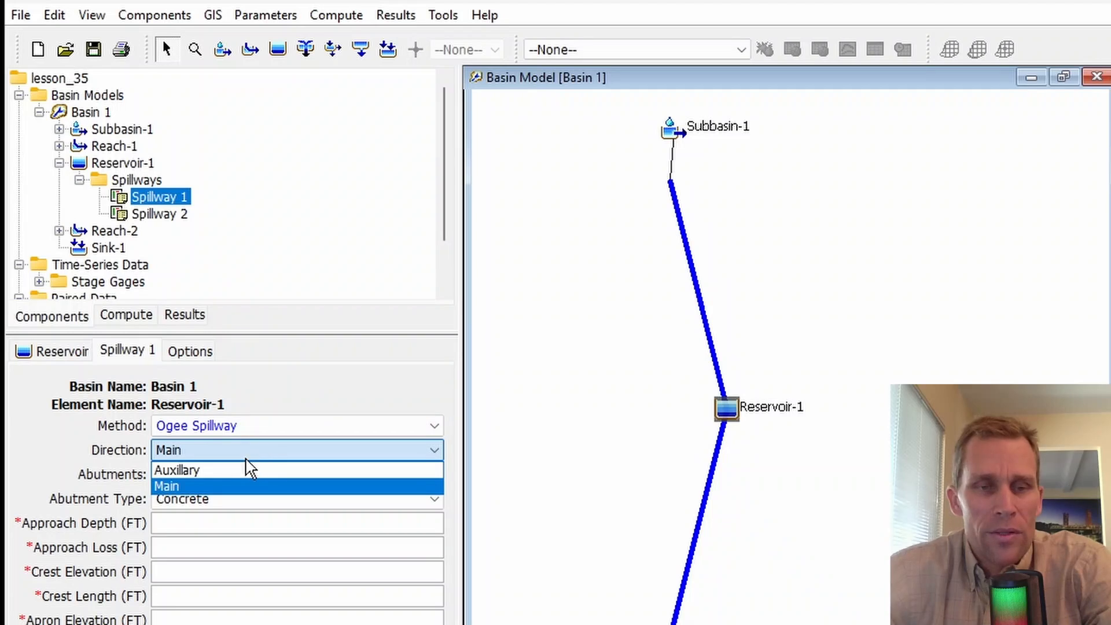
click(204, 486)
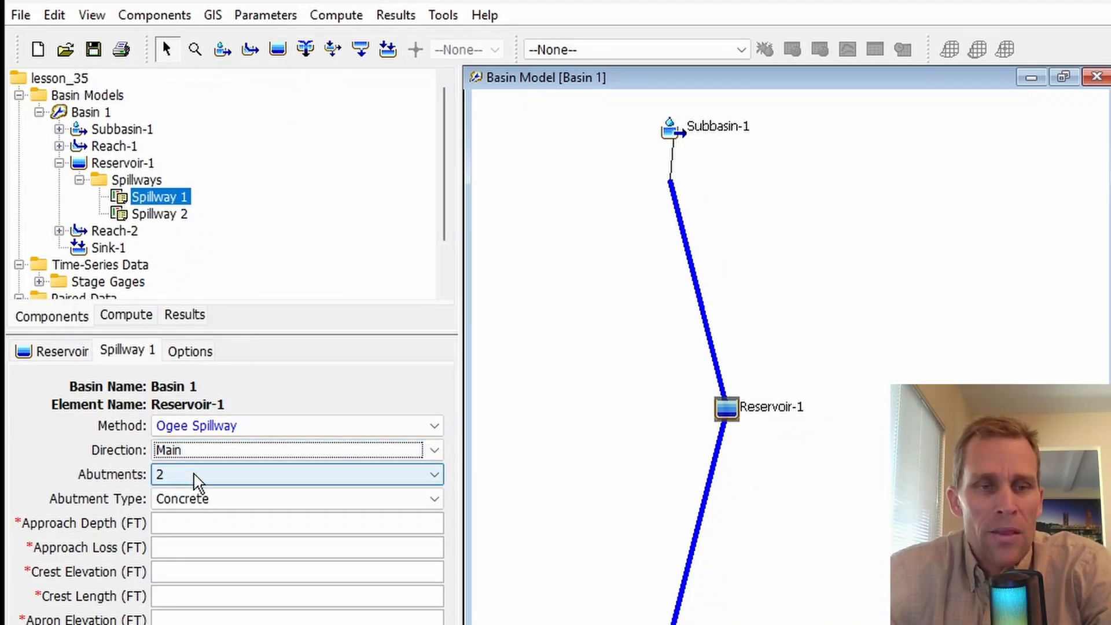
click(197, 476)
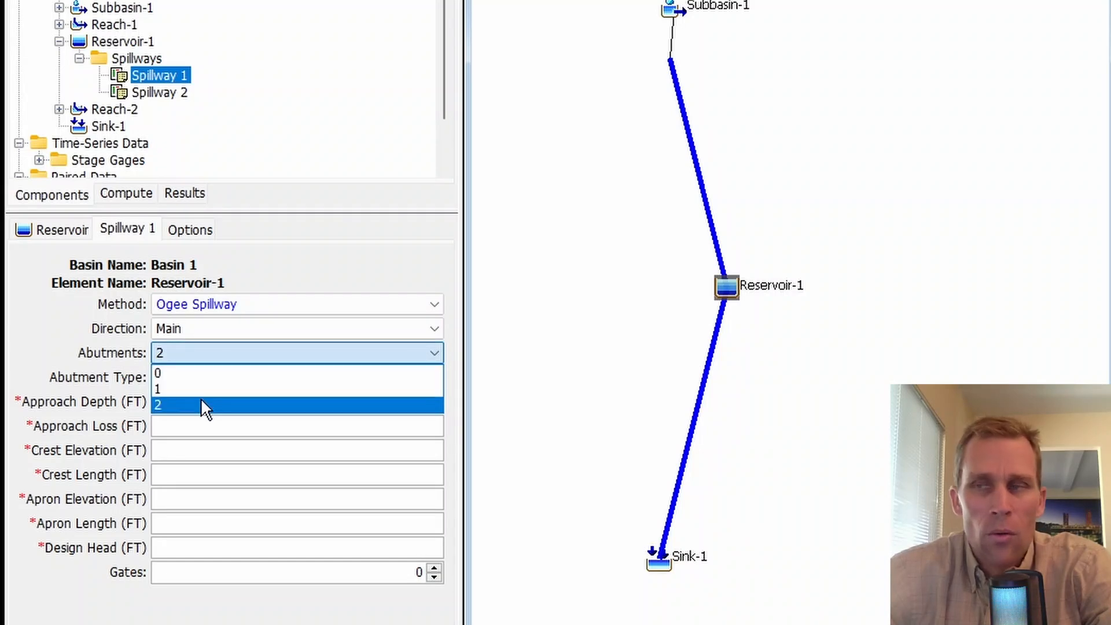
click(231, 357)
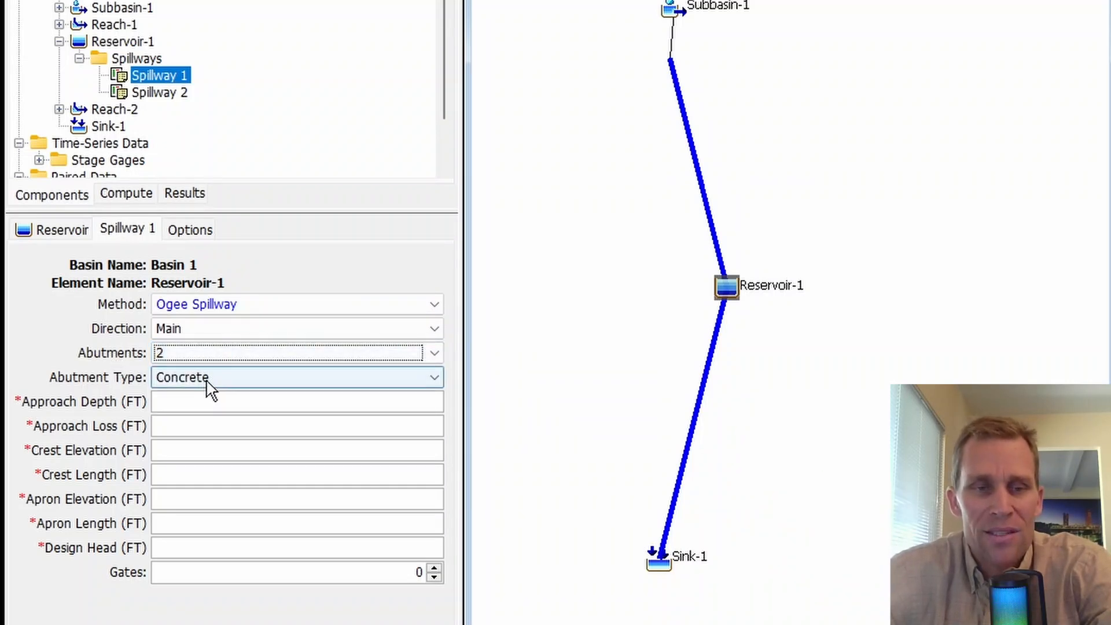
click(236, 379)
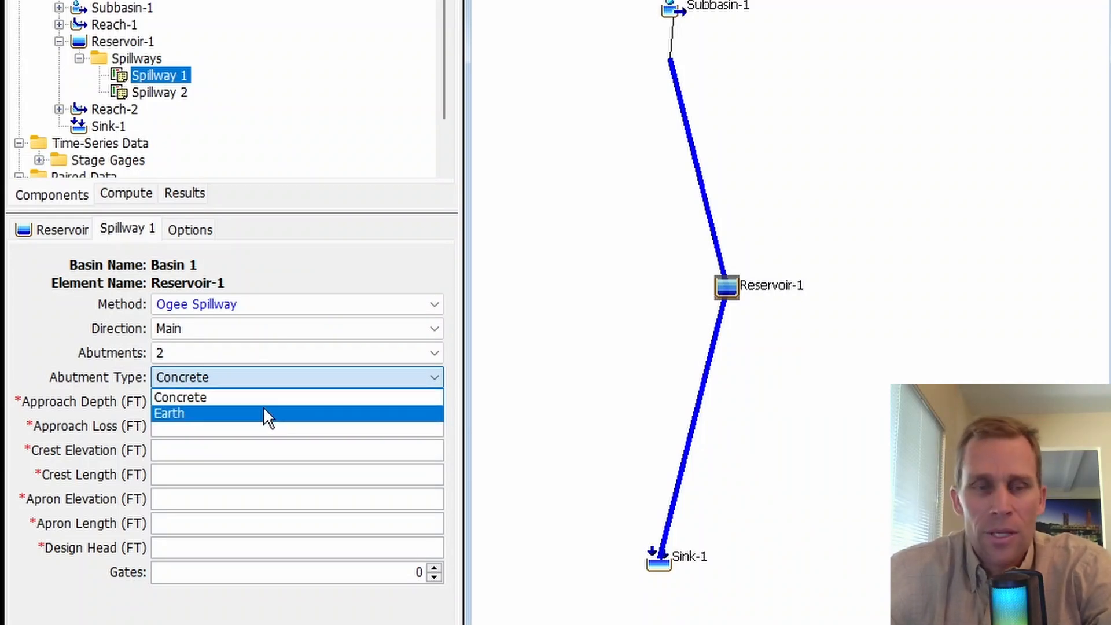
click(255, 397)
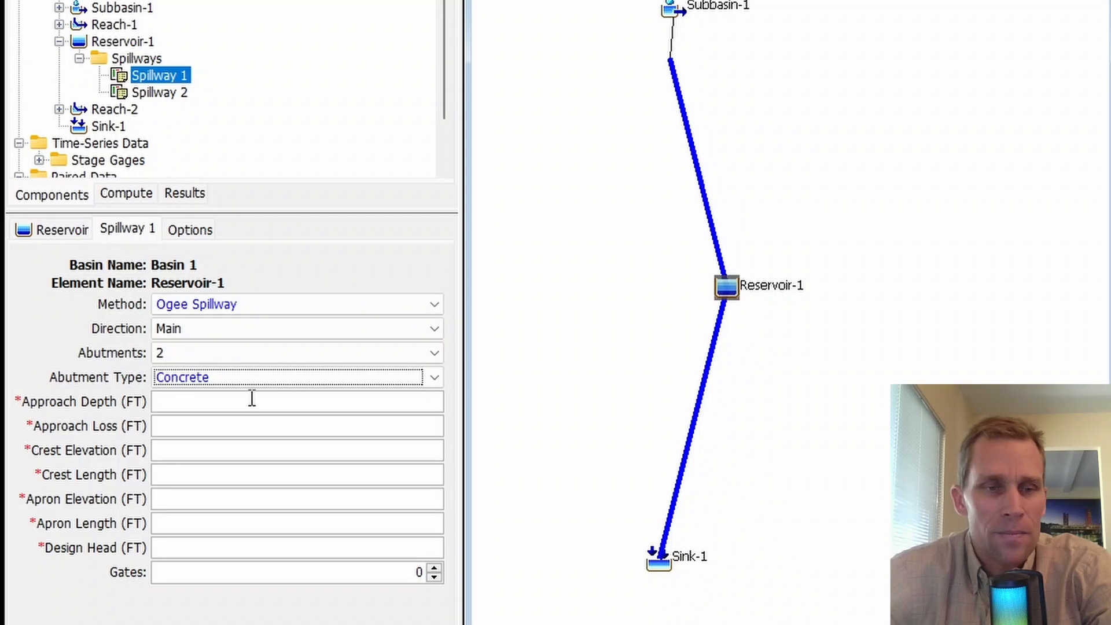
click(178, 428)
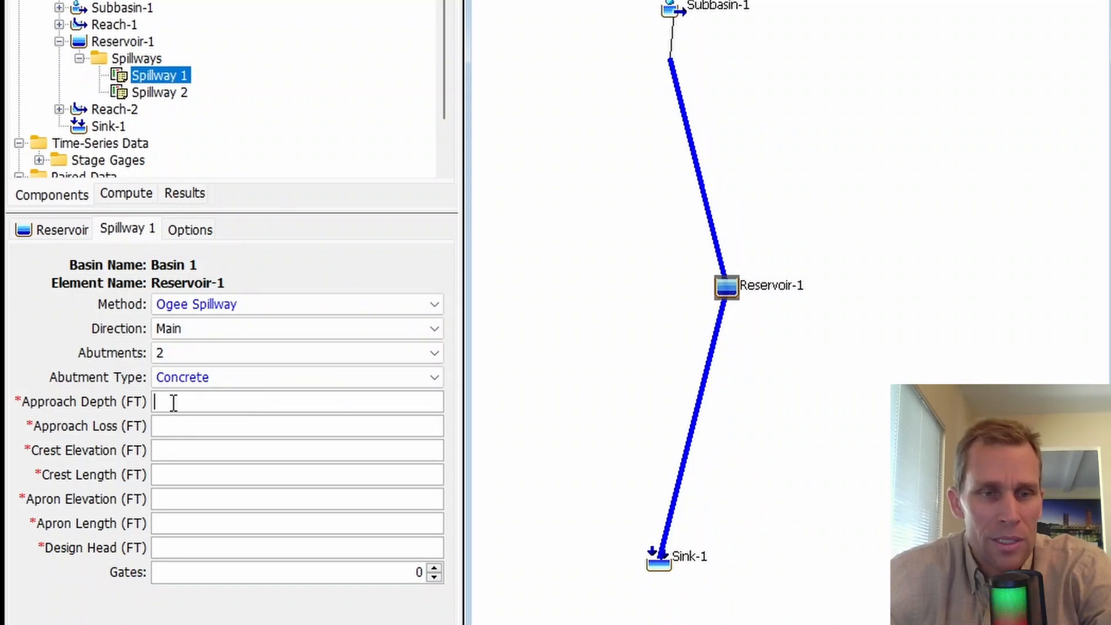
click(176, 426)
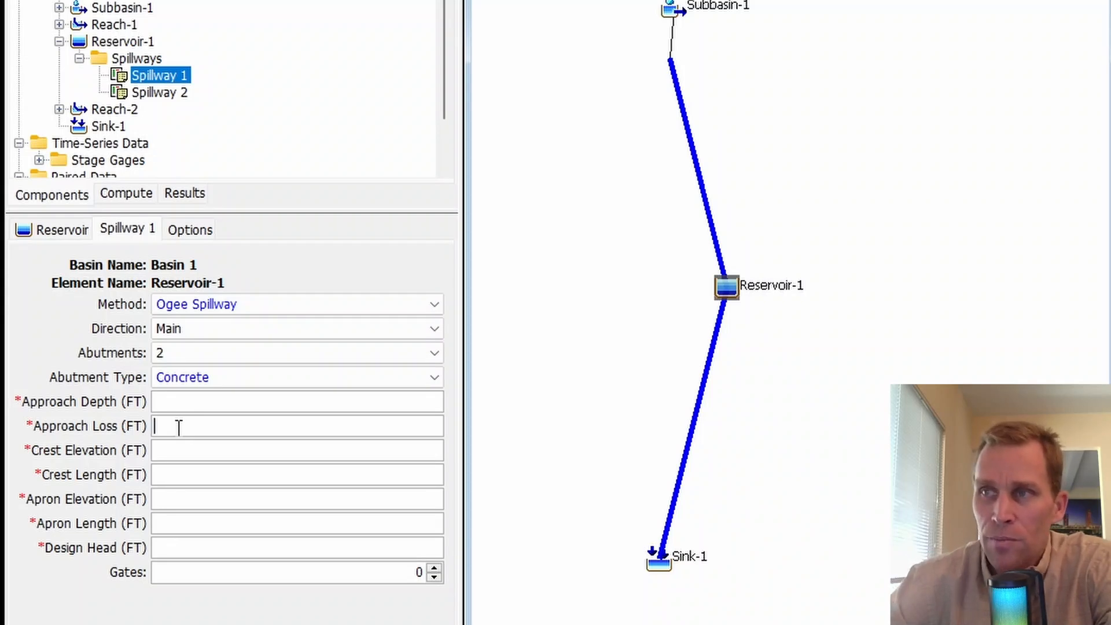
click(177, 400)
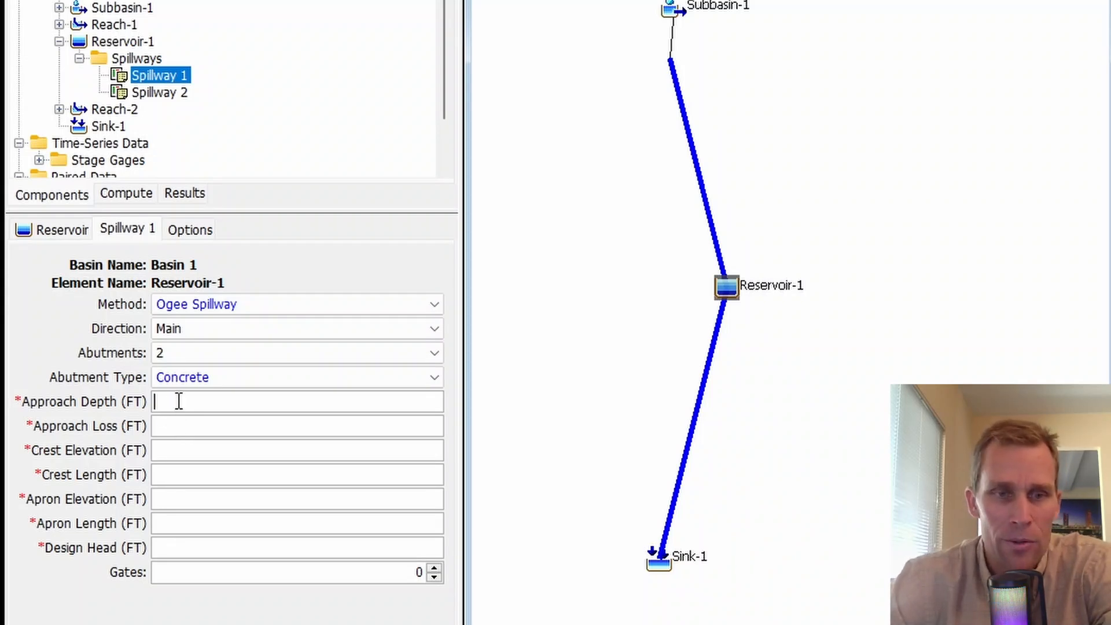
click(200, 425)
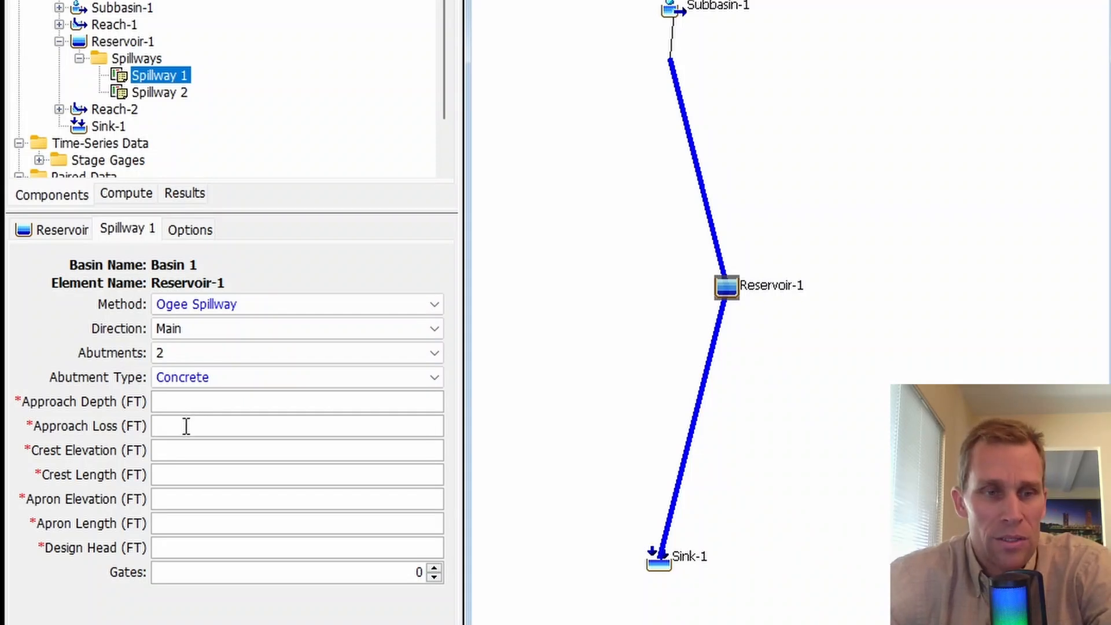
click(171, 454)
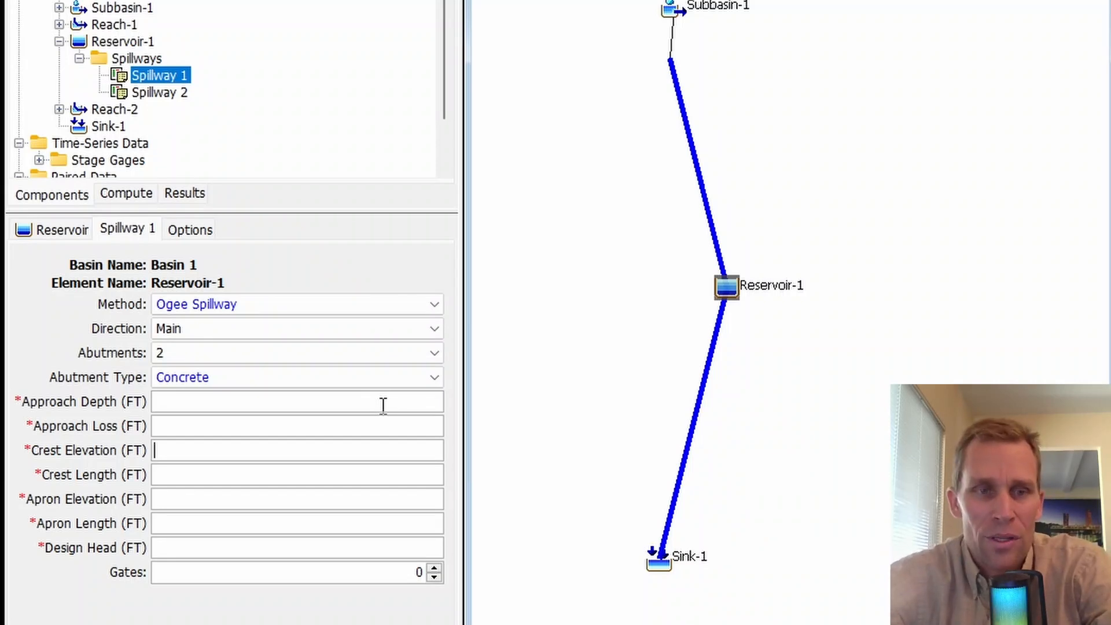
- Give the ogee Spillway 1 a crest elevation of 250 ft, crest length of 50 ft, apron elevation of 210 ft and apron length of 80 ft
text(250)
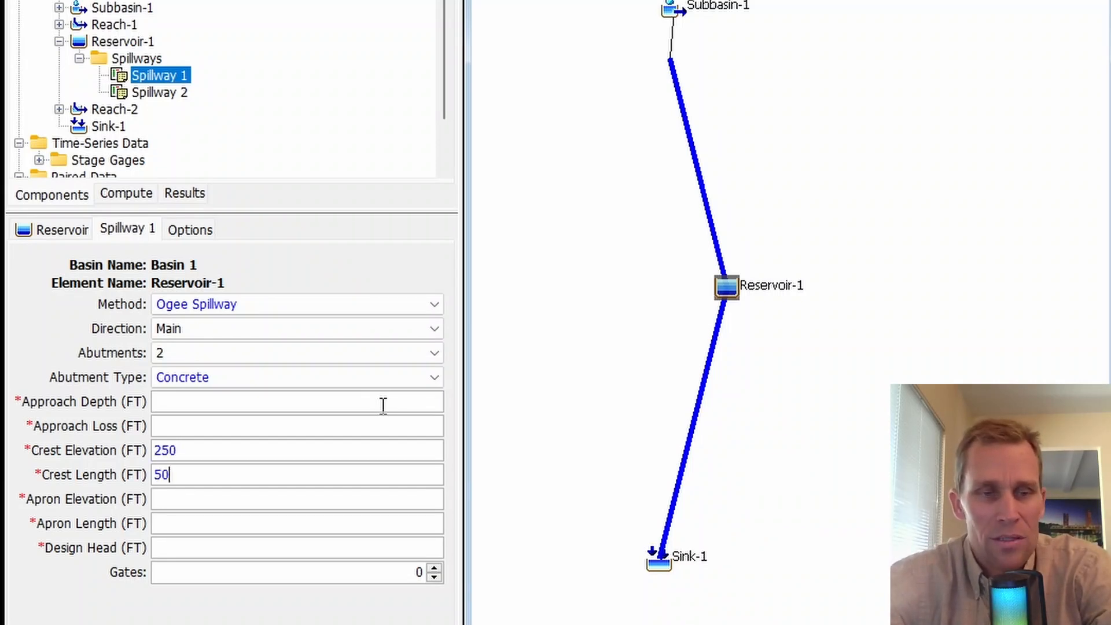
key(Tab)
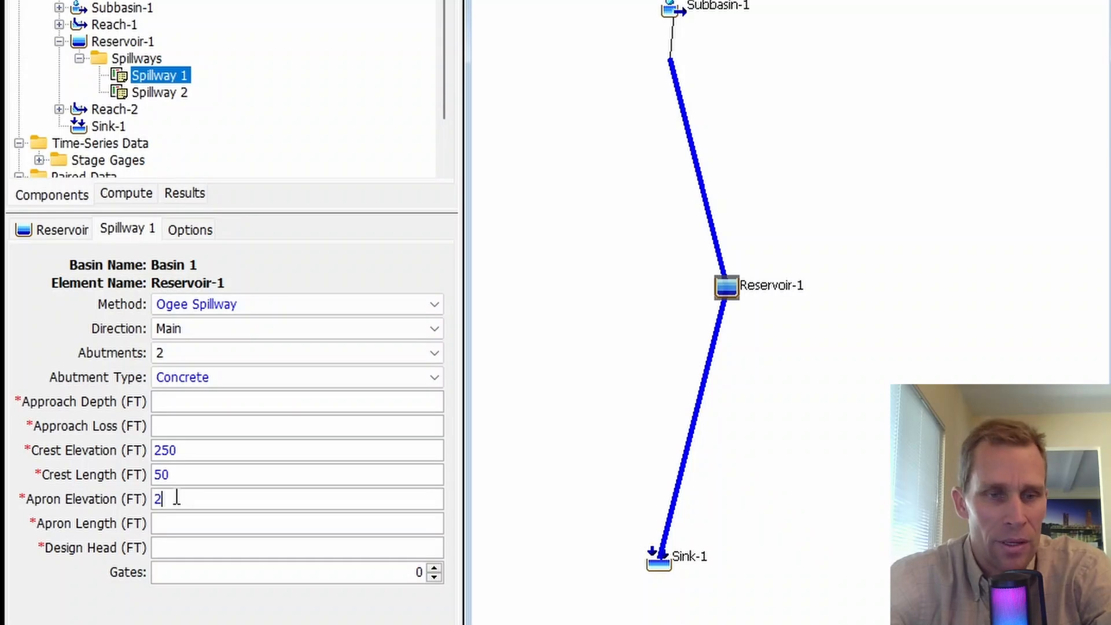
text(10)
key(Tab)
text(80)
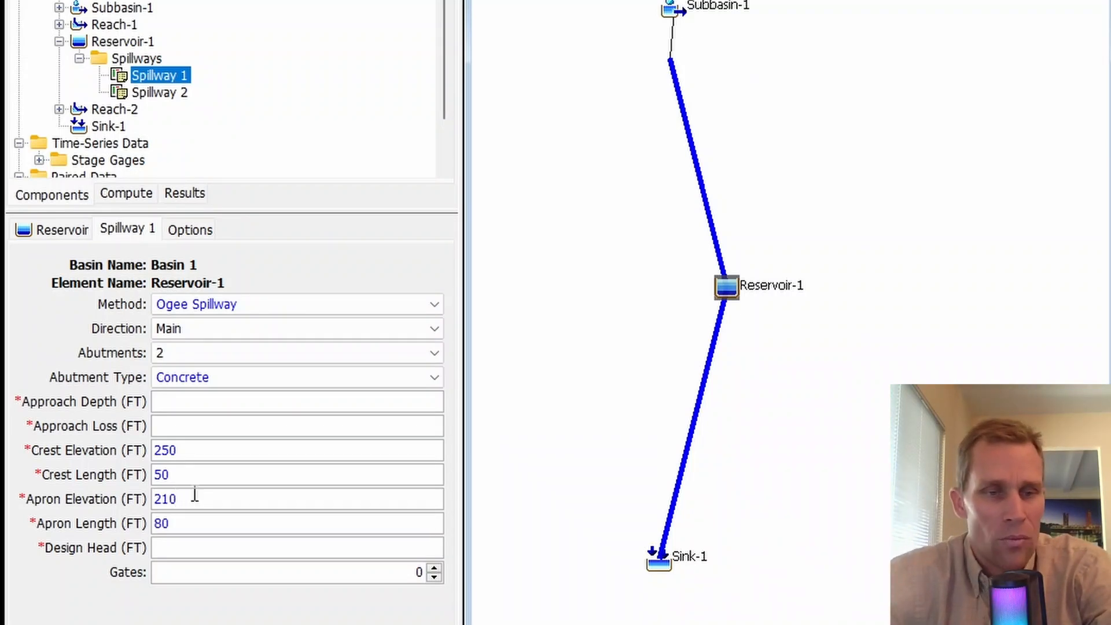
double_click(166, 501)
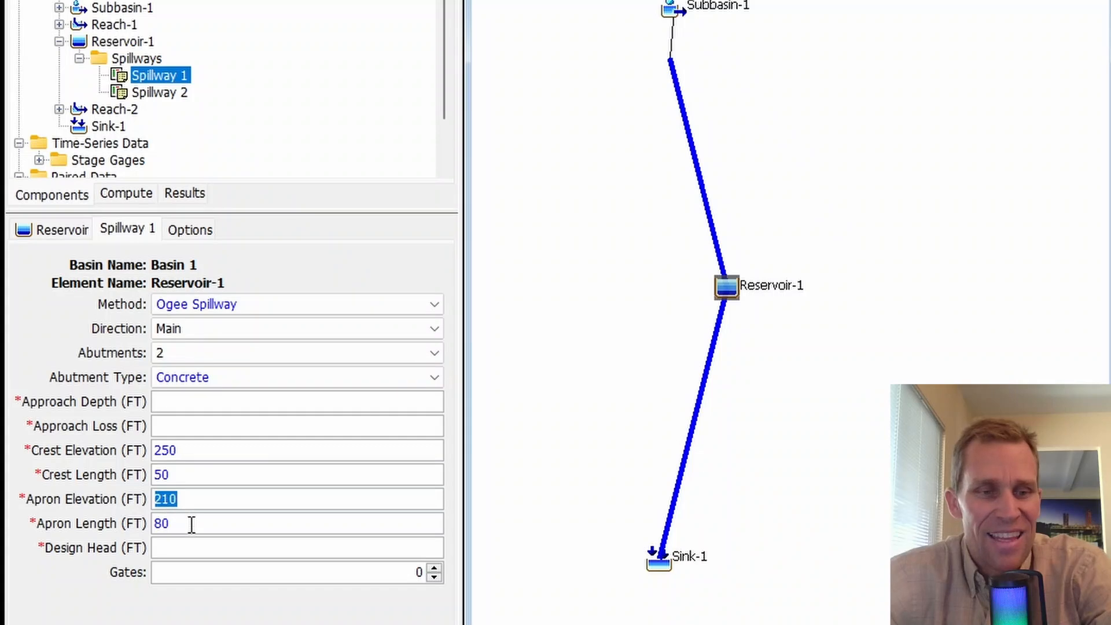
click(158, 523)
double_click(158, 523)
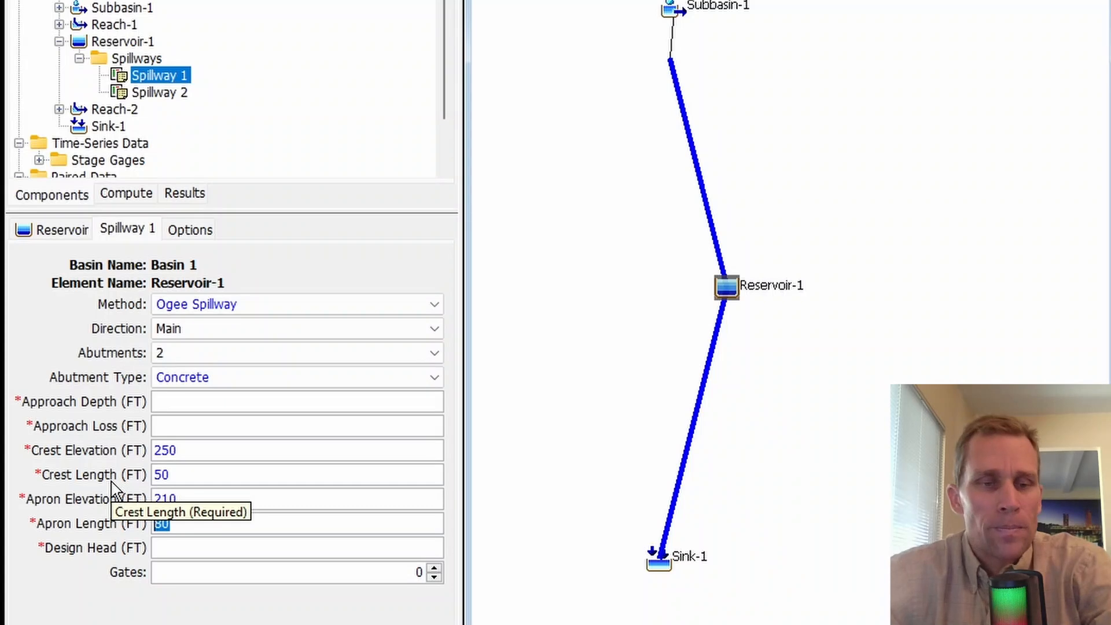
- Set the design head of the ogee Spillway 1 to 5 ft
click(177, 548)
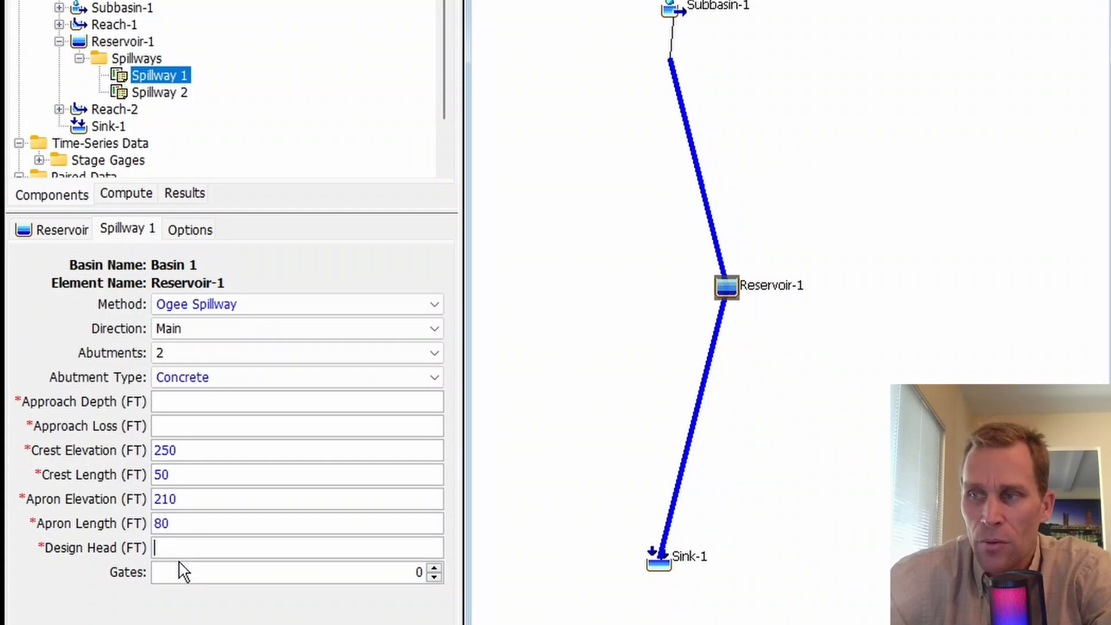
text(5)
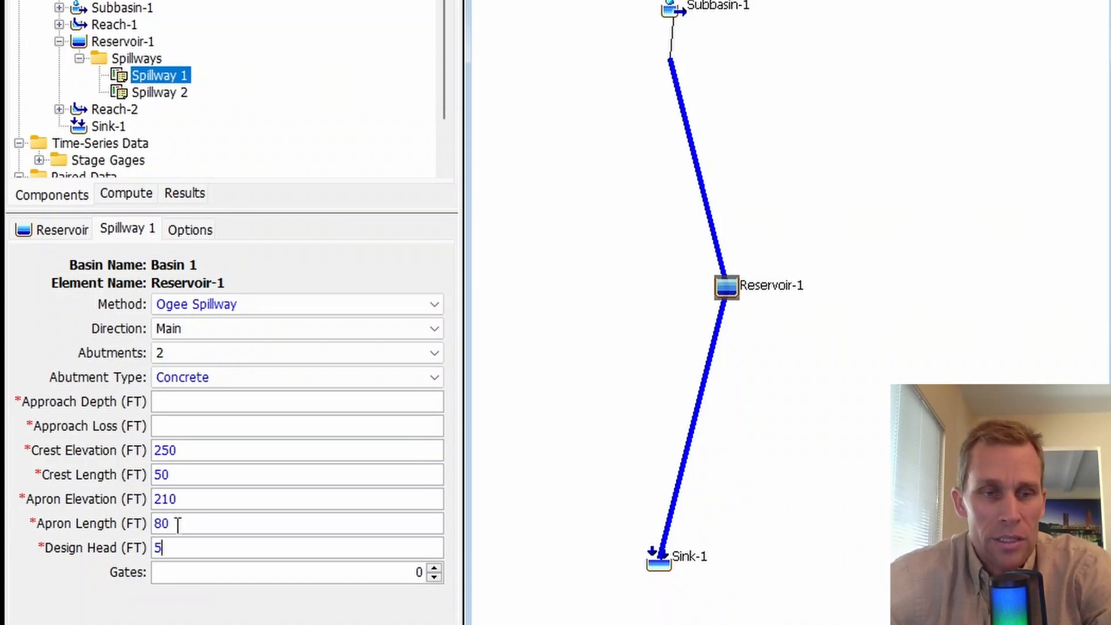
double_click(175, 549)
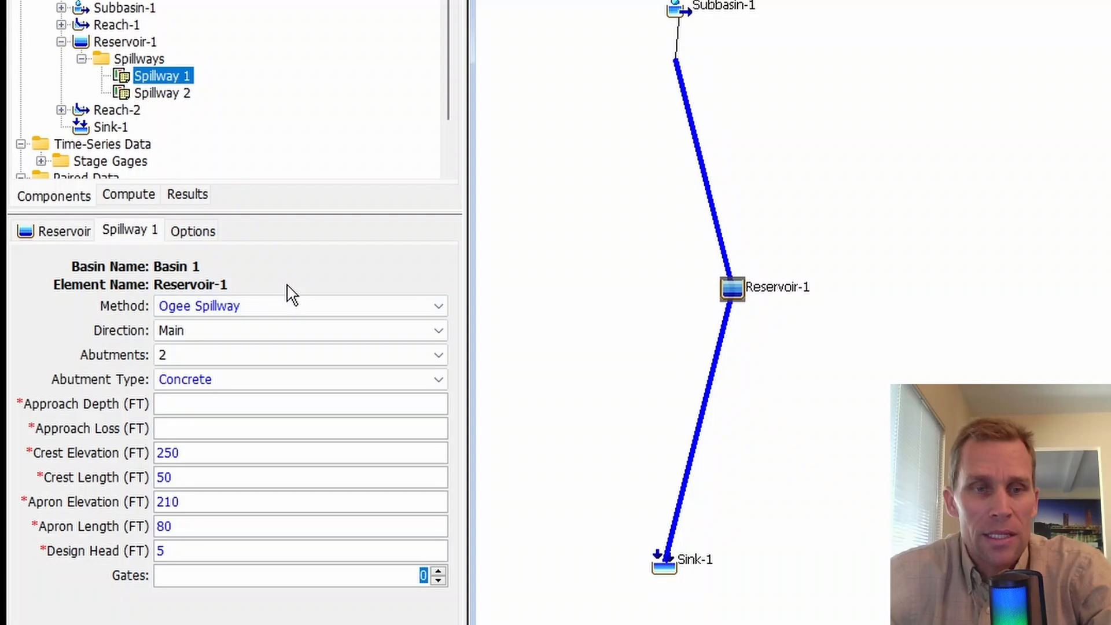
- Try the Specified, Broad-Crested and Ogee Spillway methods in turn on Spillway 1 to compare their parameters
click(259, 310)
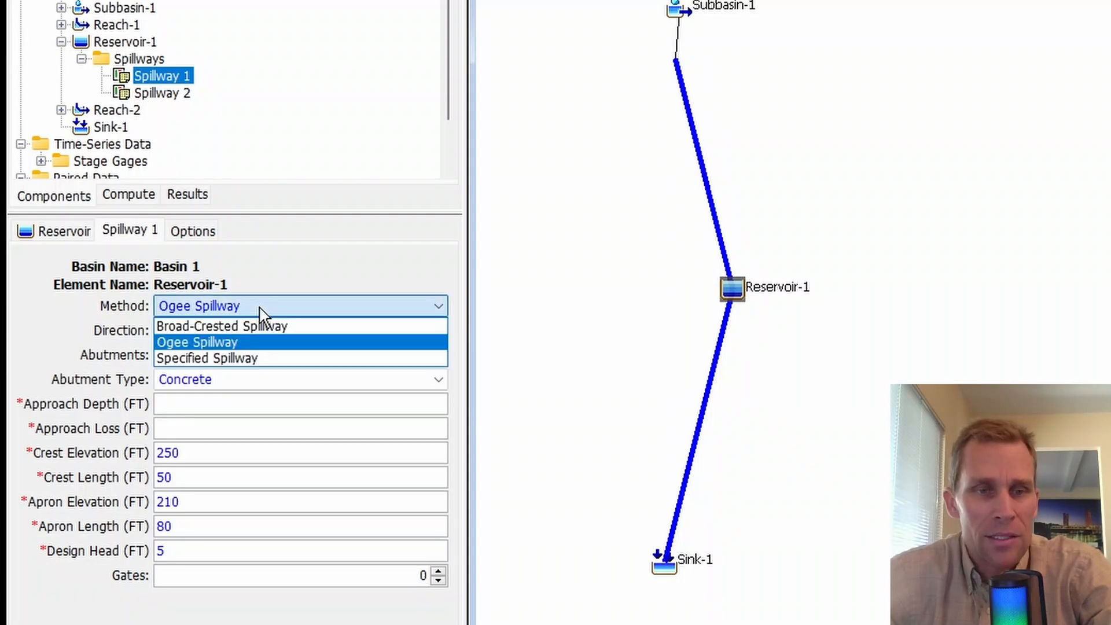
click(233, 357)
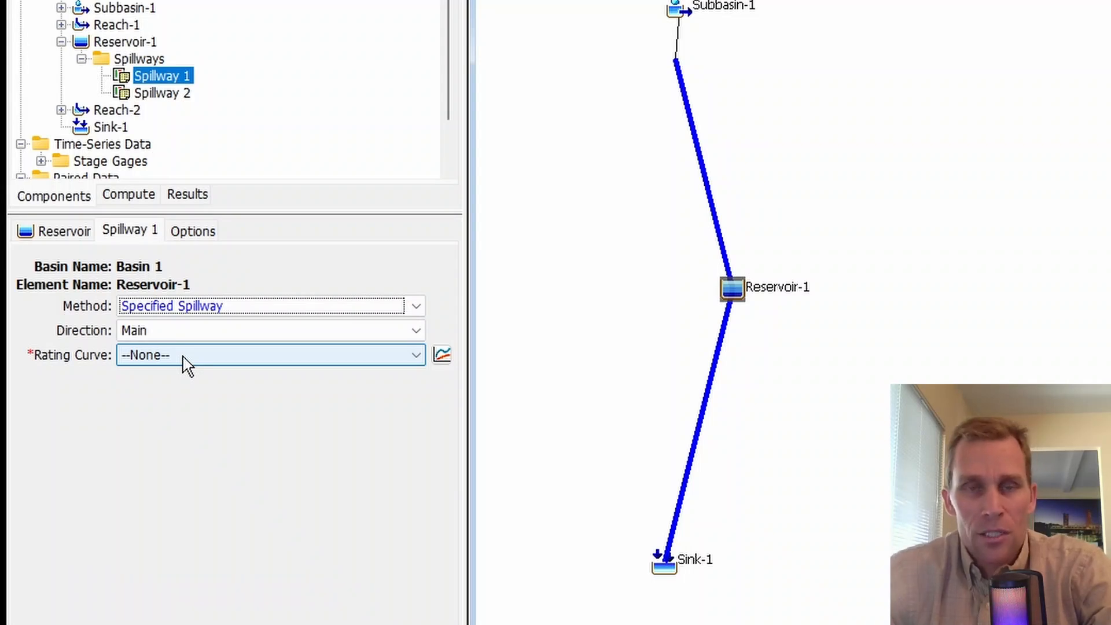
click(203, 306)
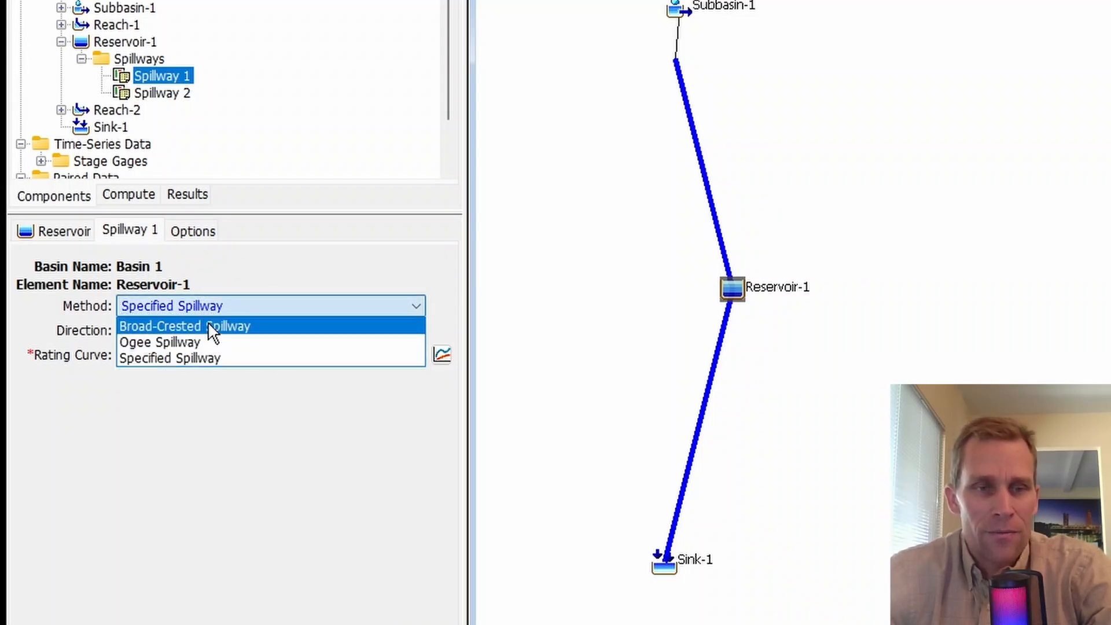
click(207, 323)
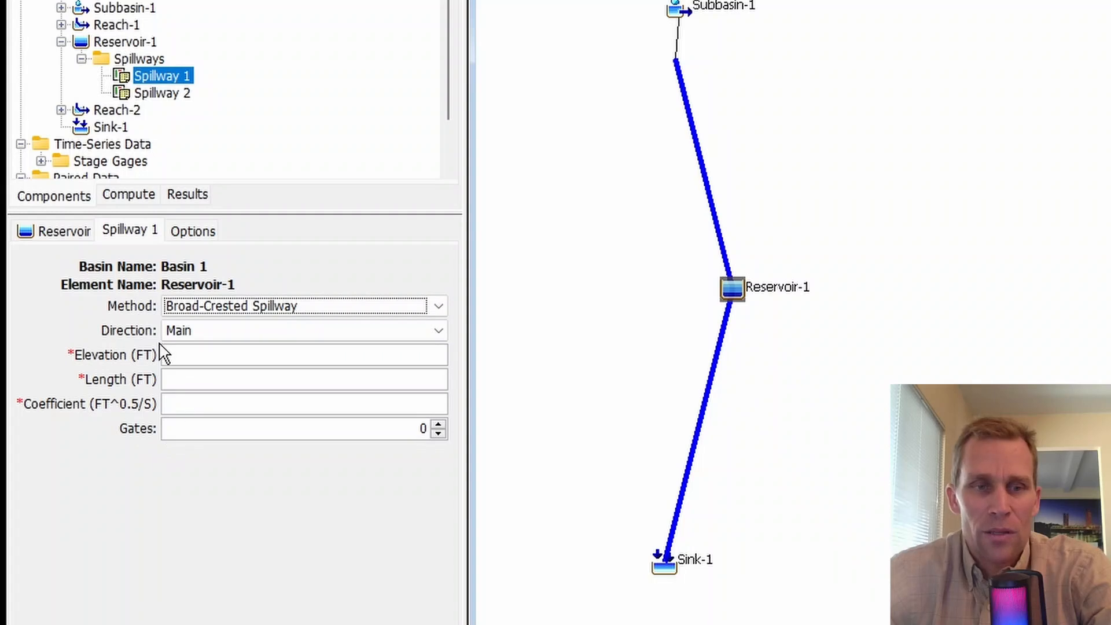
click(263, 306)
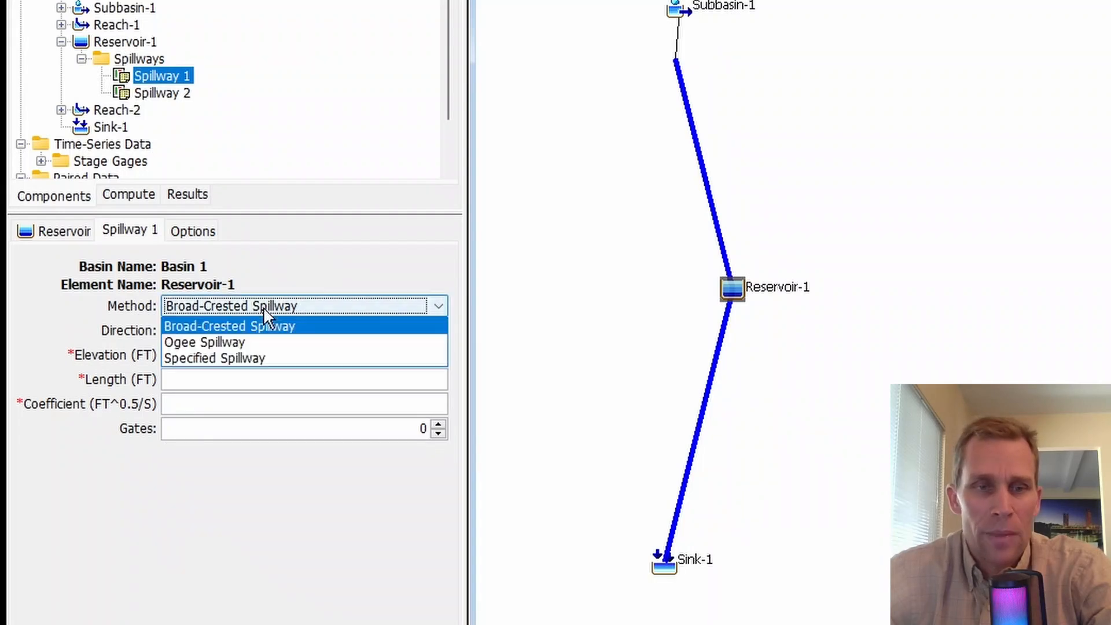
click(254, 343)
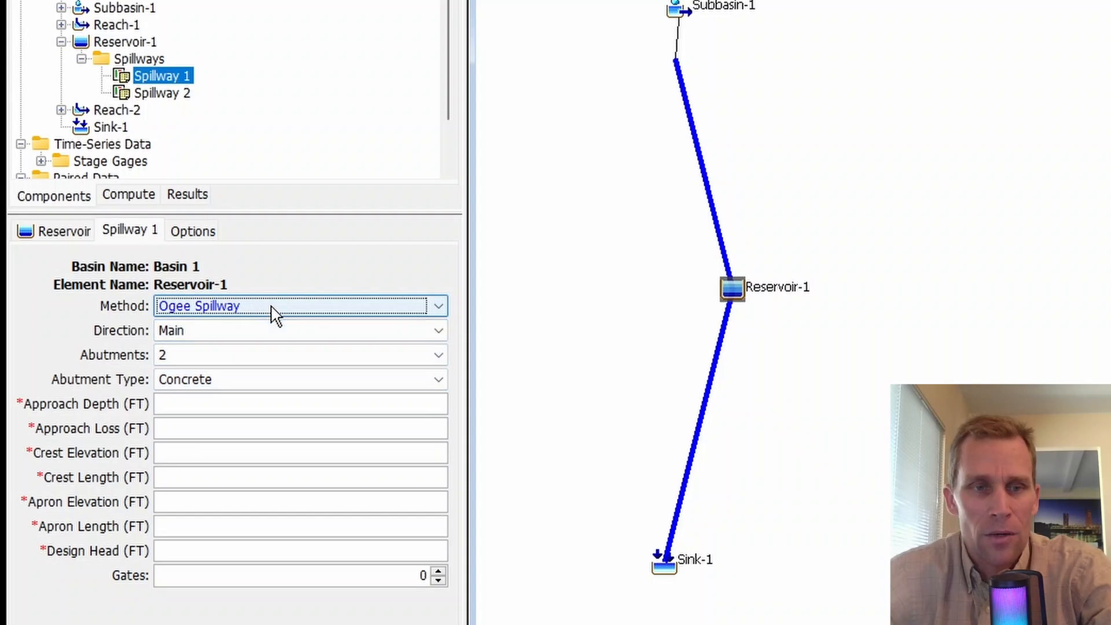
- Configure Spillway 1 with the Specified Spillway method and the Main direction
click(251, 307)
click(255, 359)
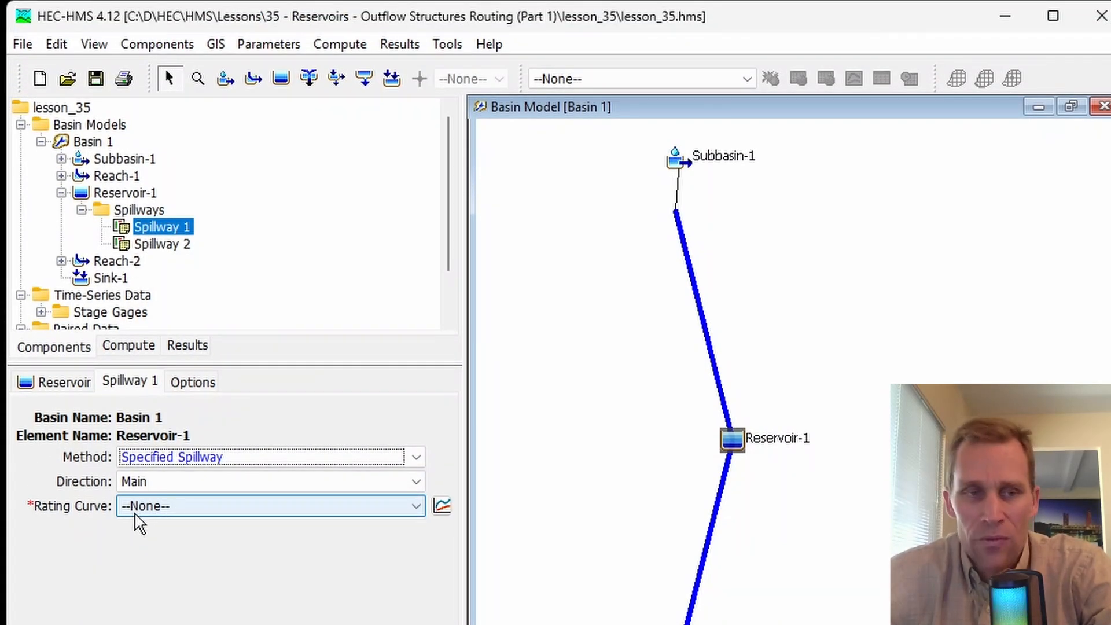
click(163, 485)
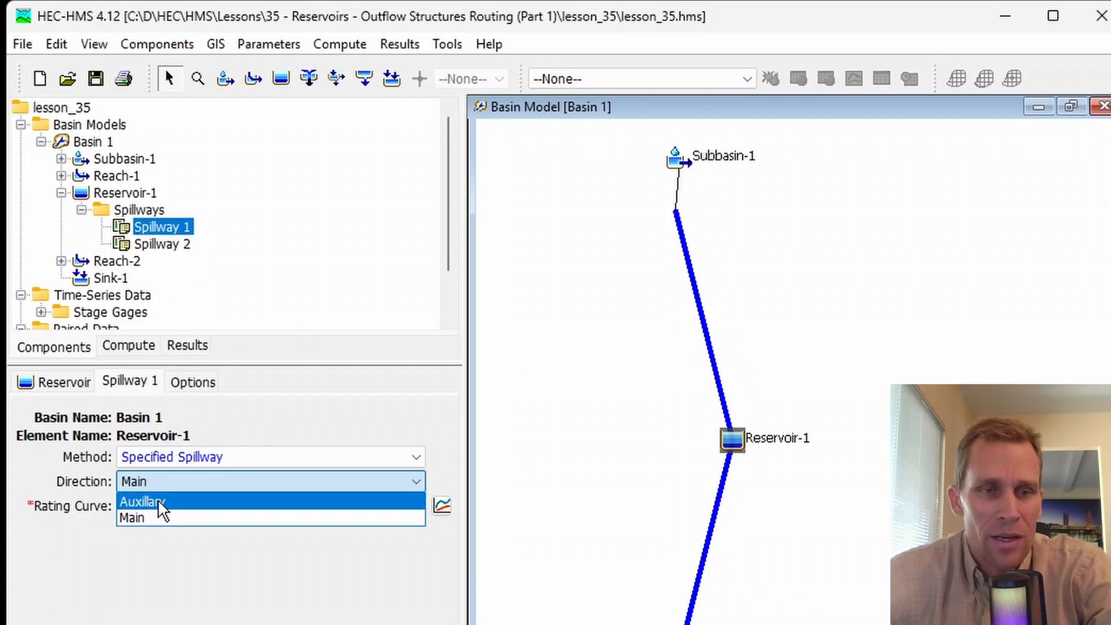
click(183, 518)
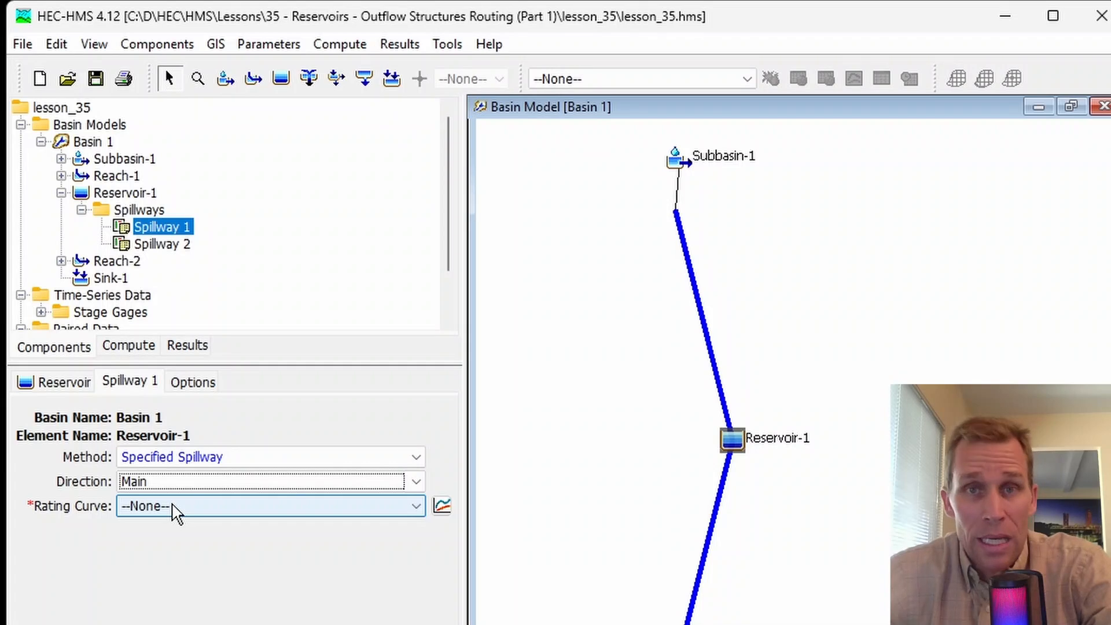
- Create an Elevation-Discharge Function paired data set named spillway_dischrage_res1 and assign it as the rating curve of Spillway 1
click(172, 46)
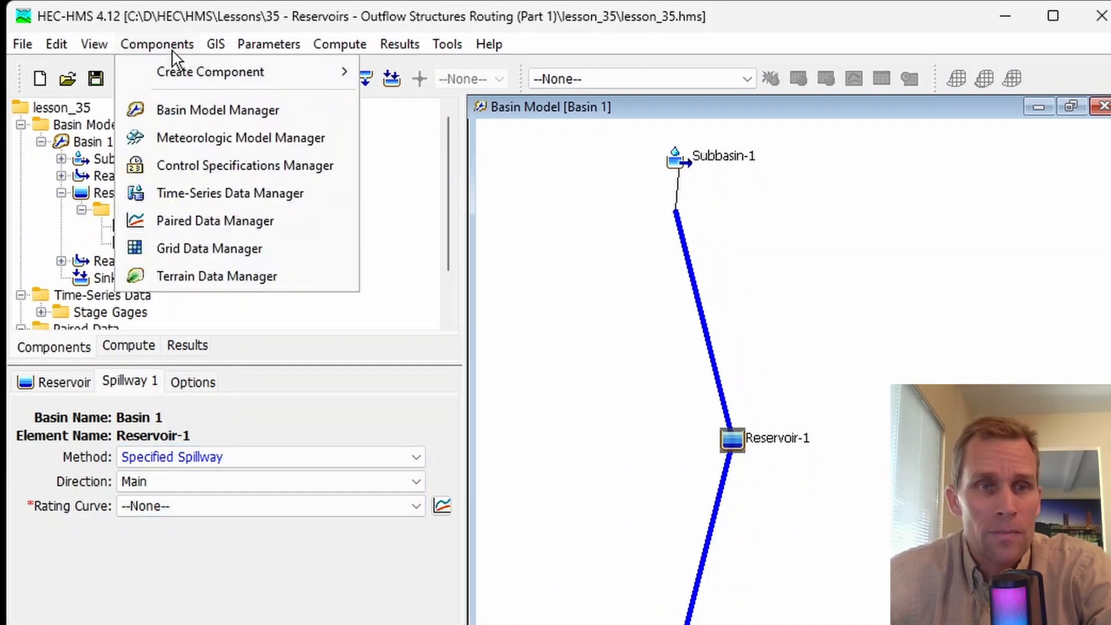
click(184, 222)
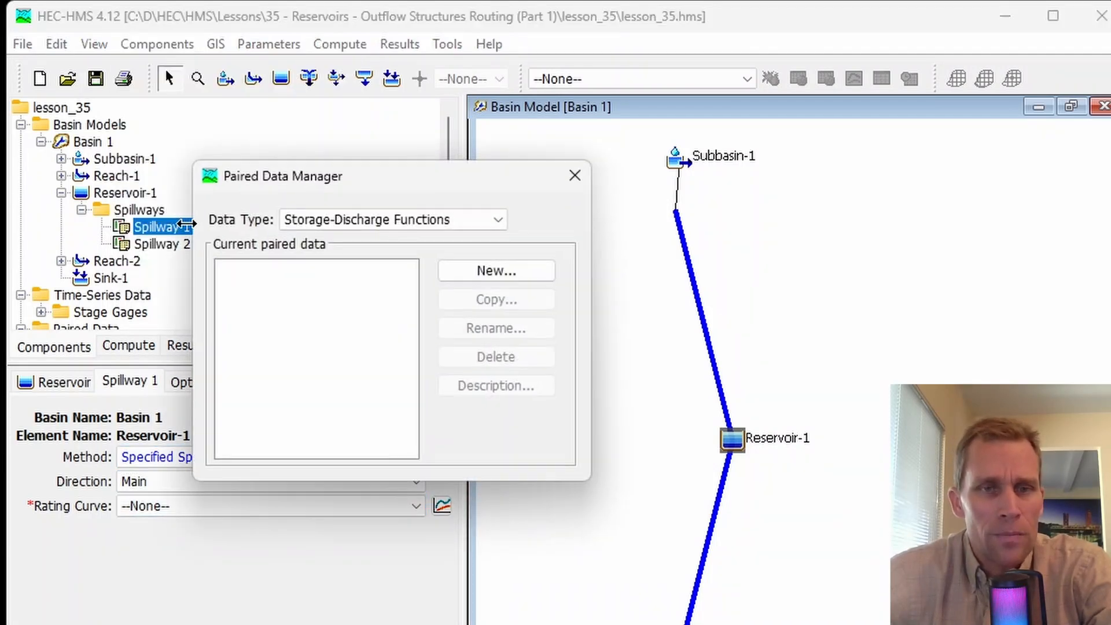
click(437, 222)
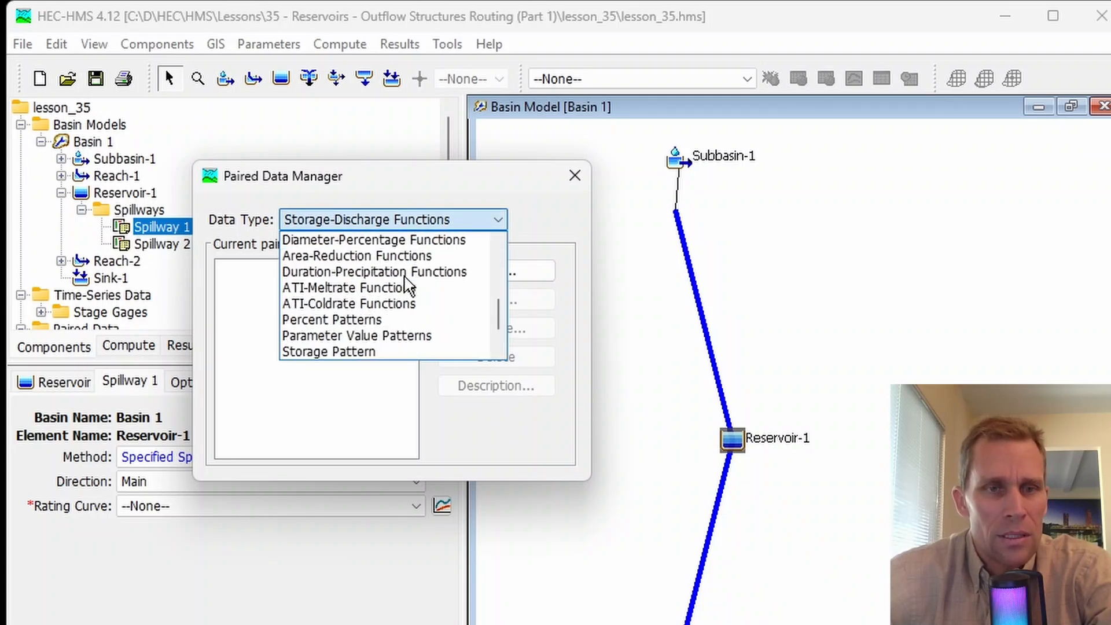
scroll(409, 285, up, 5)
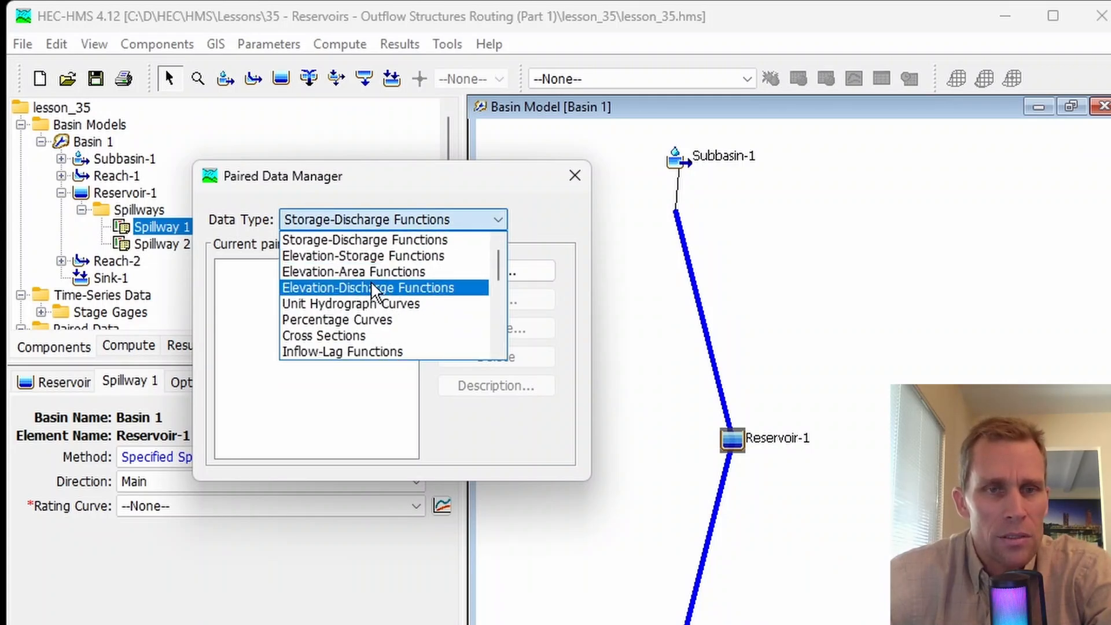
click(373, 287)
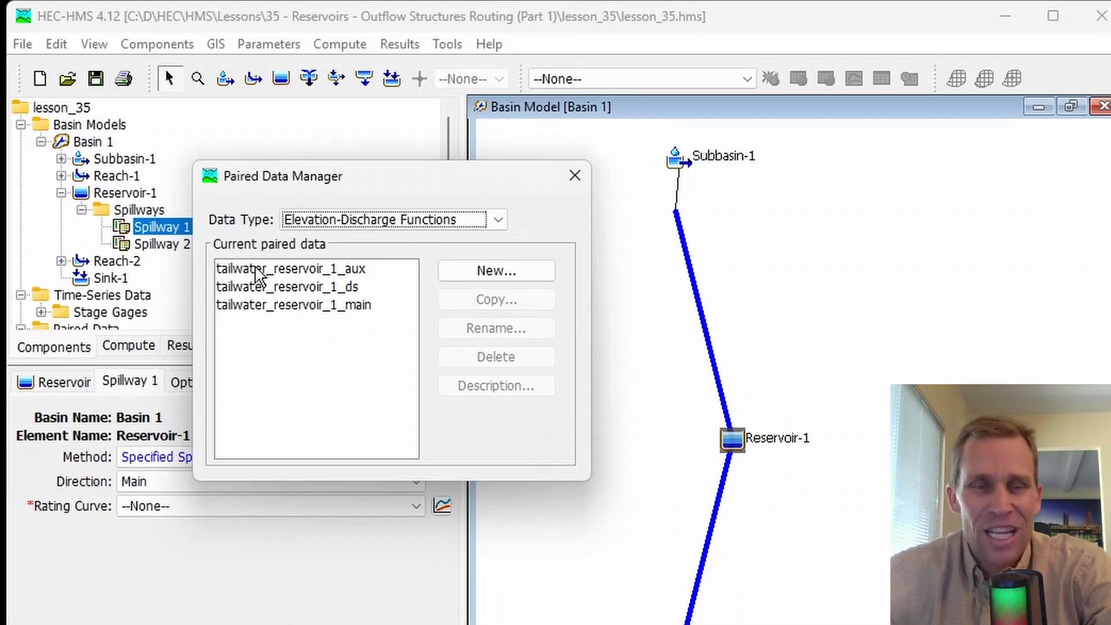
click(479, 274)
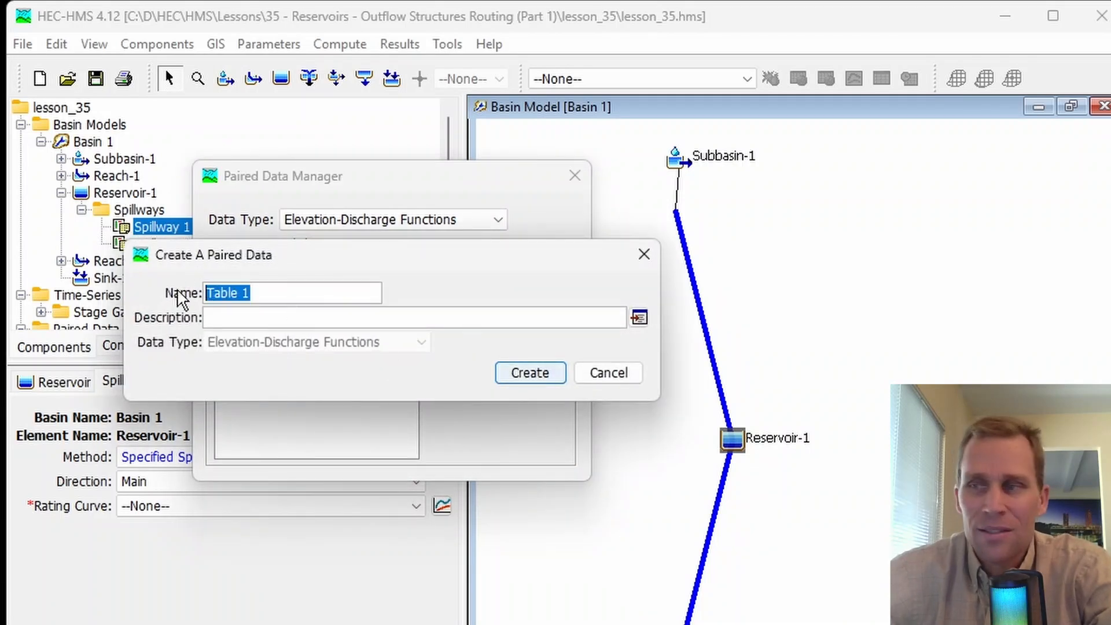
text(spillway_dischrage_res1)
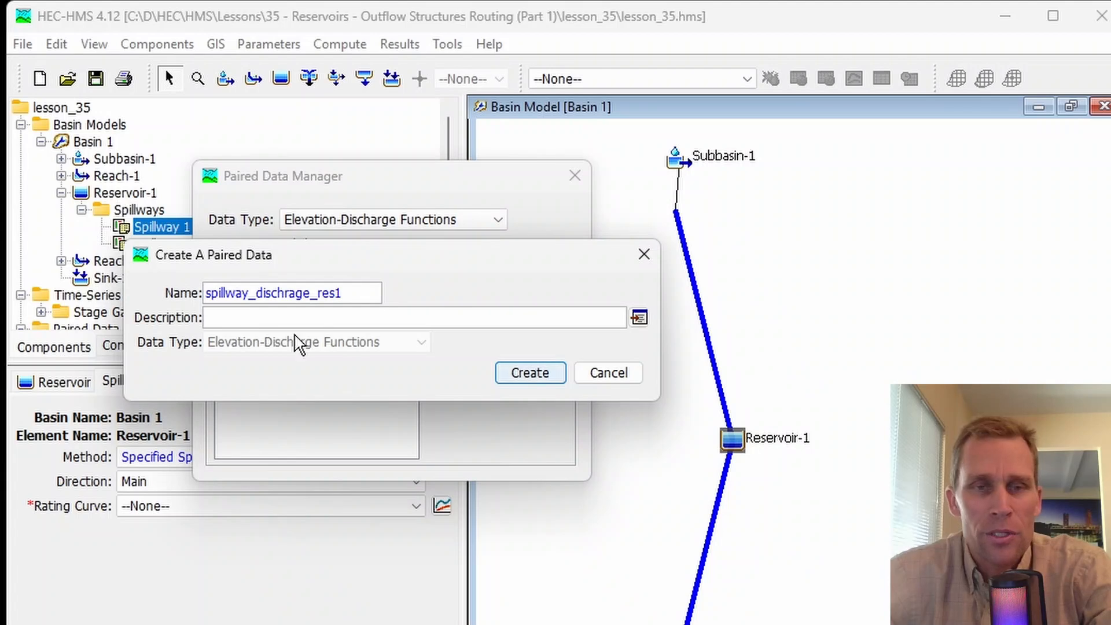
click(536, 375)
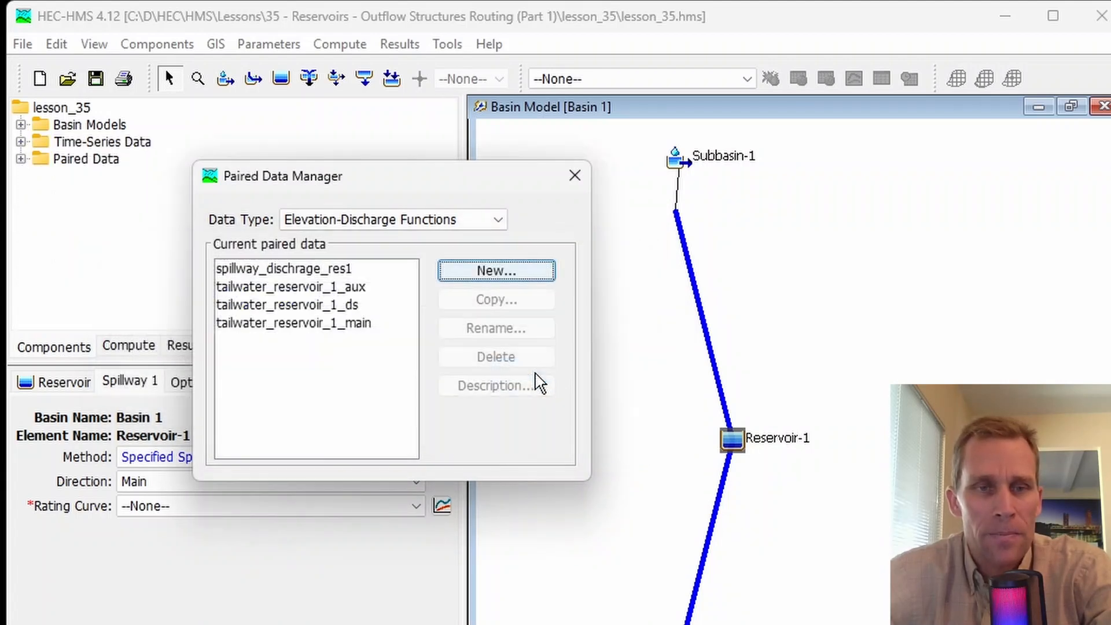
click(330, 269)
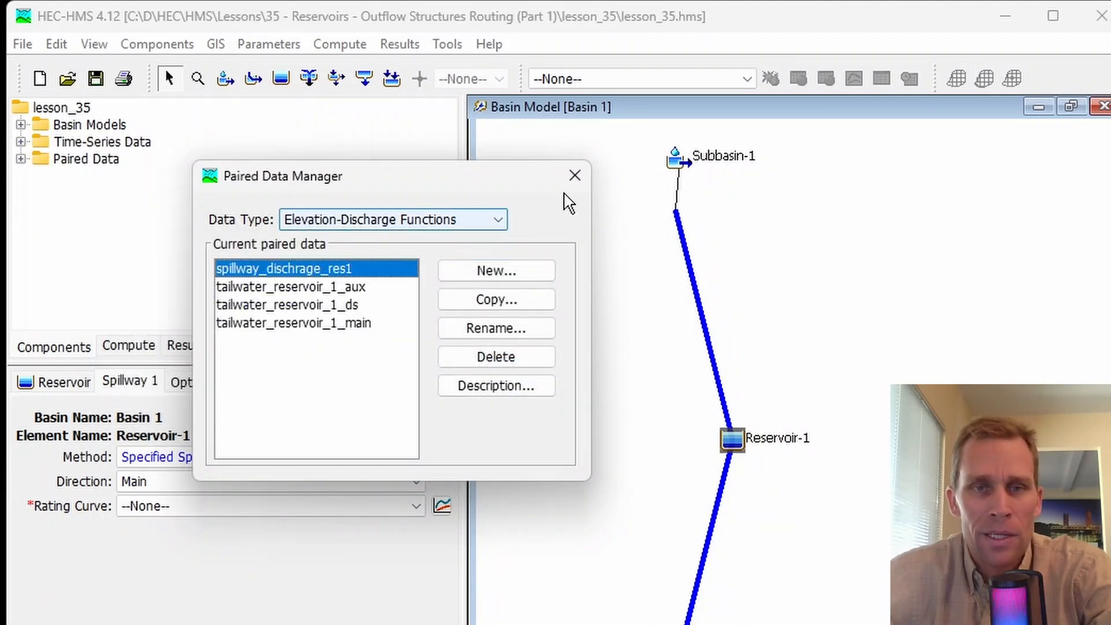
click(575, 175)
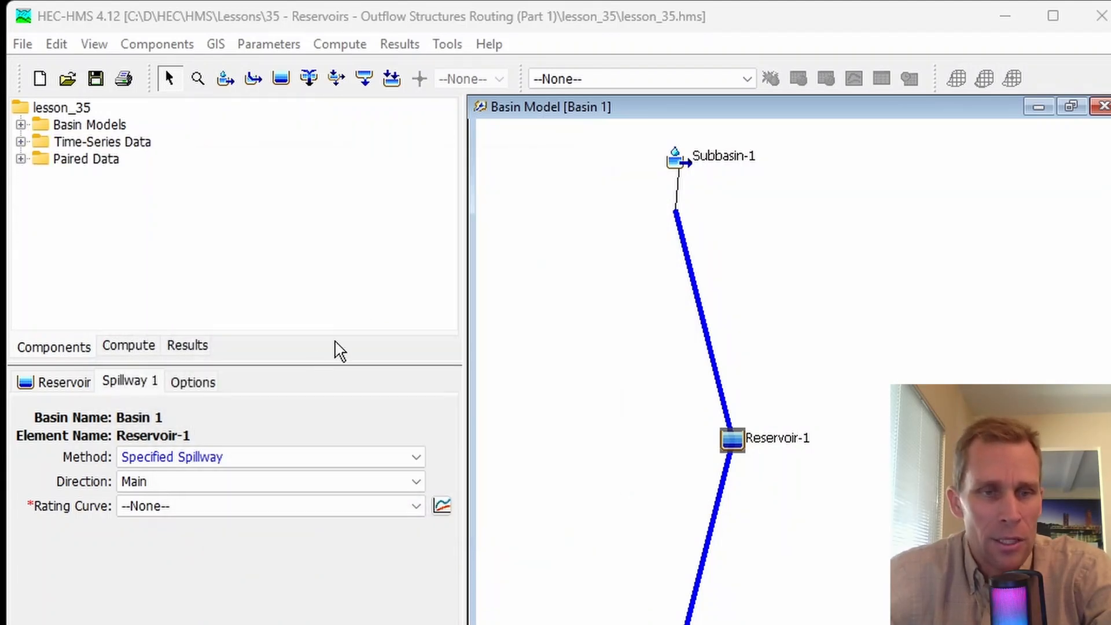
click(221, 506)
click(229, 538)
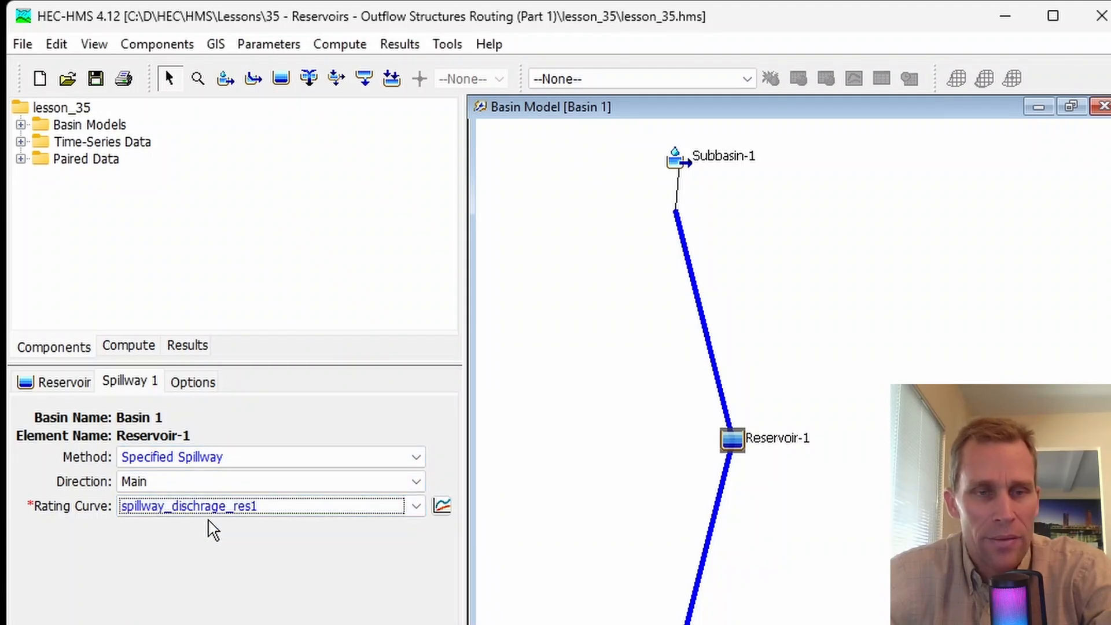
- Open the spillway_dischrage_res1 paired data and examine its units options and its elevation and discharge table
click(21, 159)
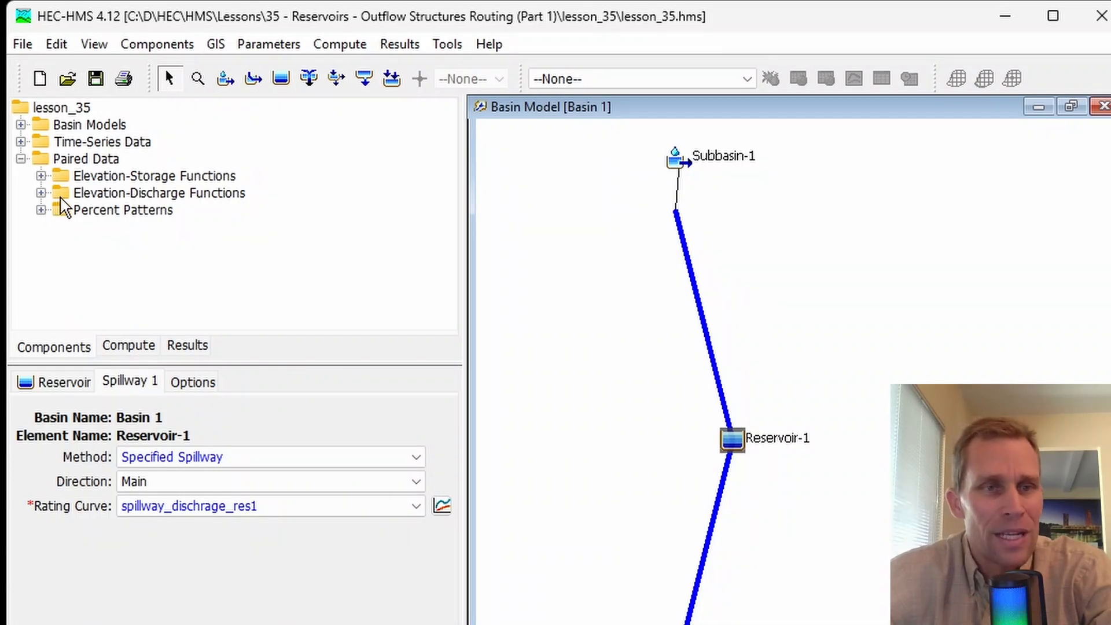
click(41, 193)
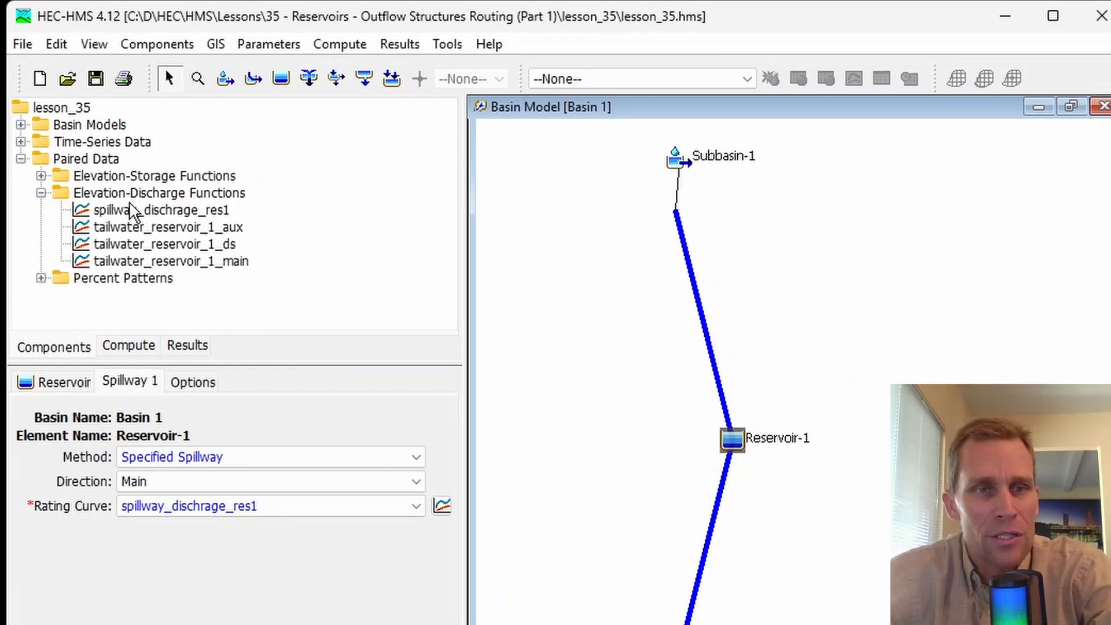
click(160, 212)
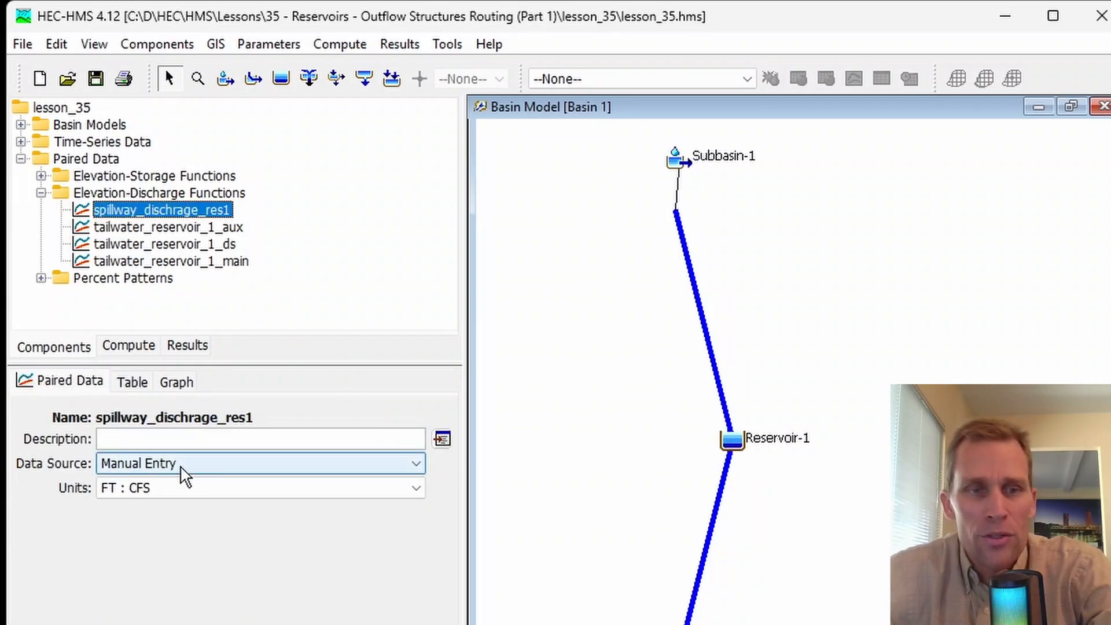
click(186, 493)
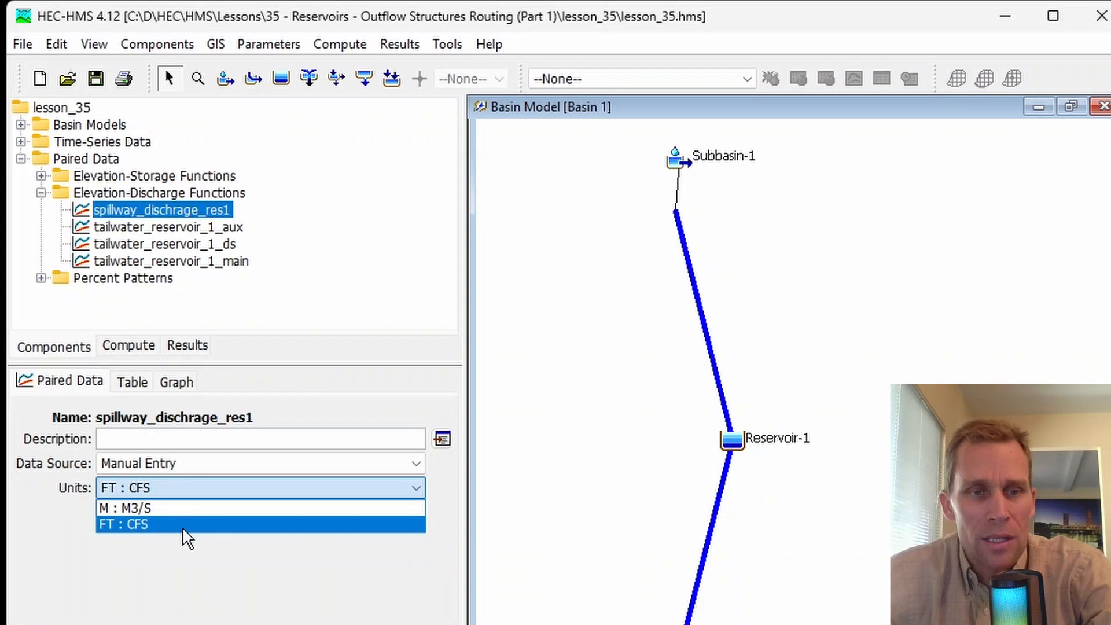
click(194, 581)
click(132, 387)
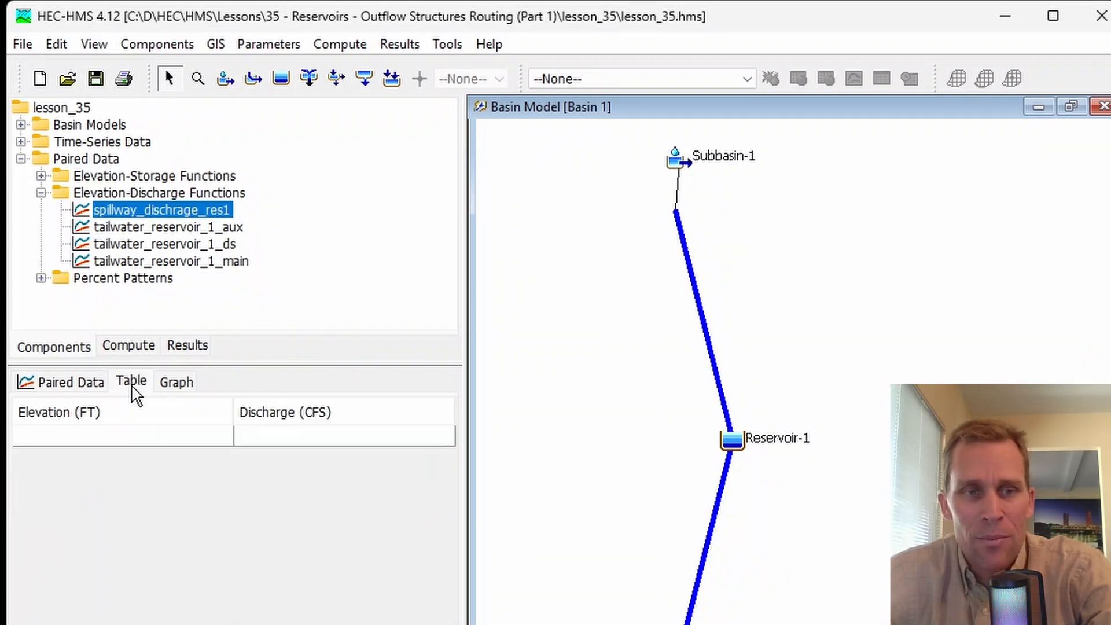
click(146, 448)
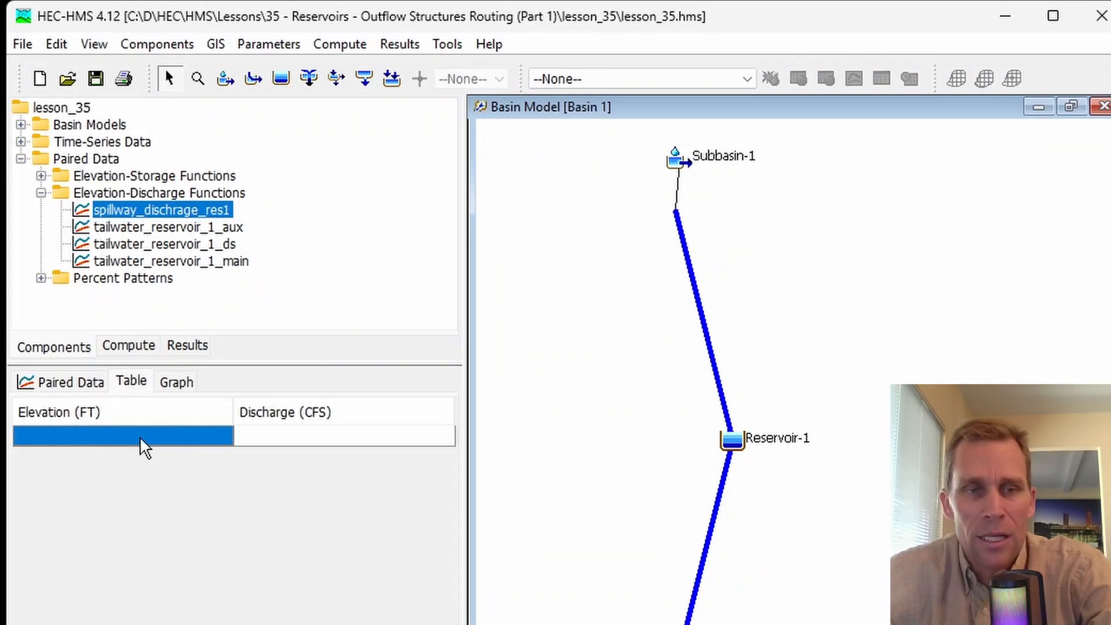
click(291, 446)
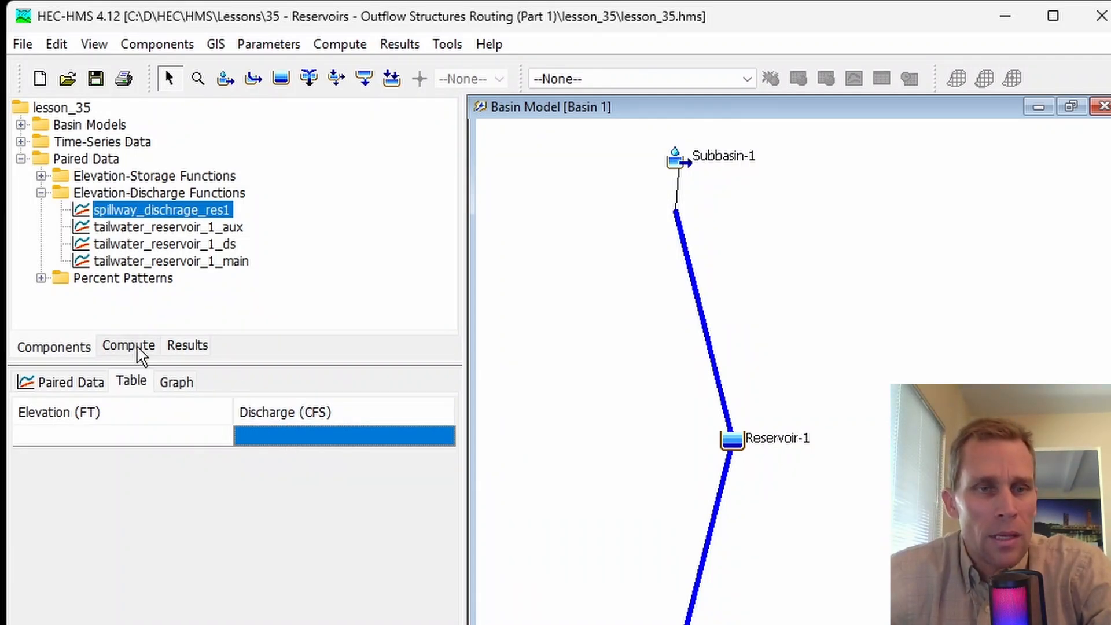
- Set the data source of the spillway_dischrage_res1 paired data to Data Storage System (HEC-DSS) and examine its DSS filename and pathname
click(63, 383)
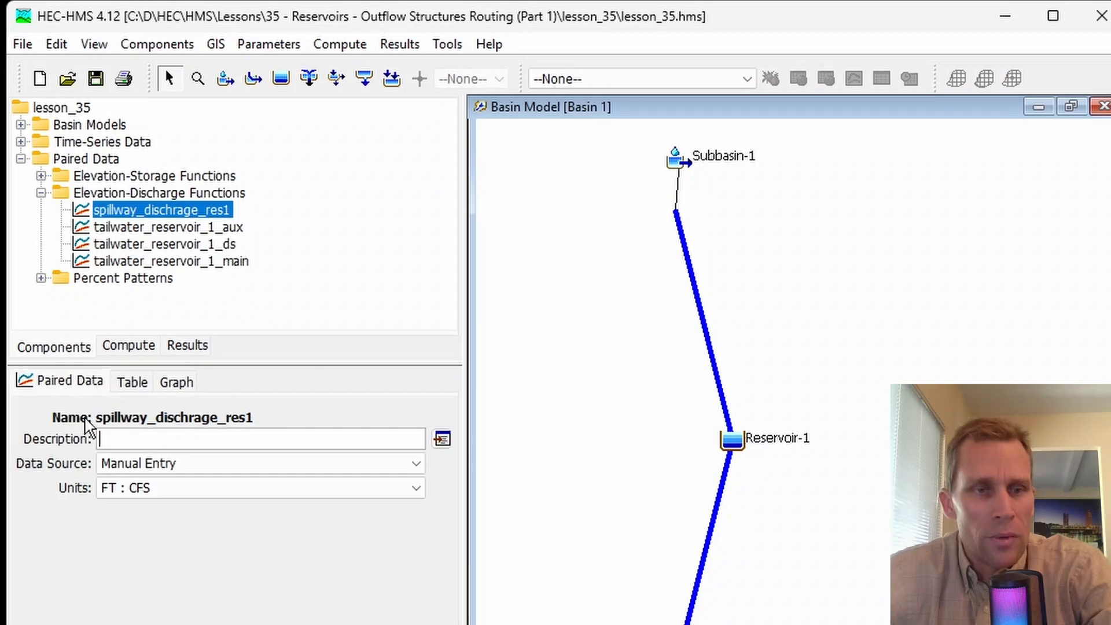
click(149, 463)
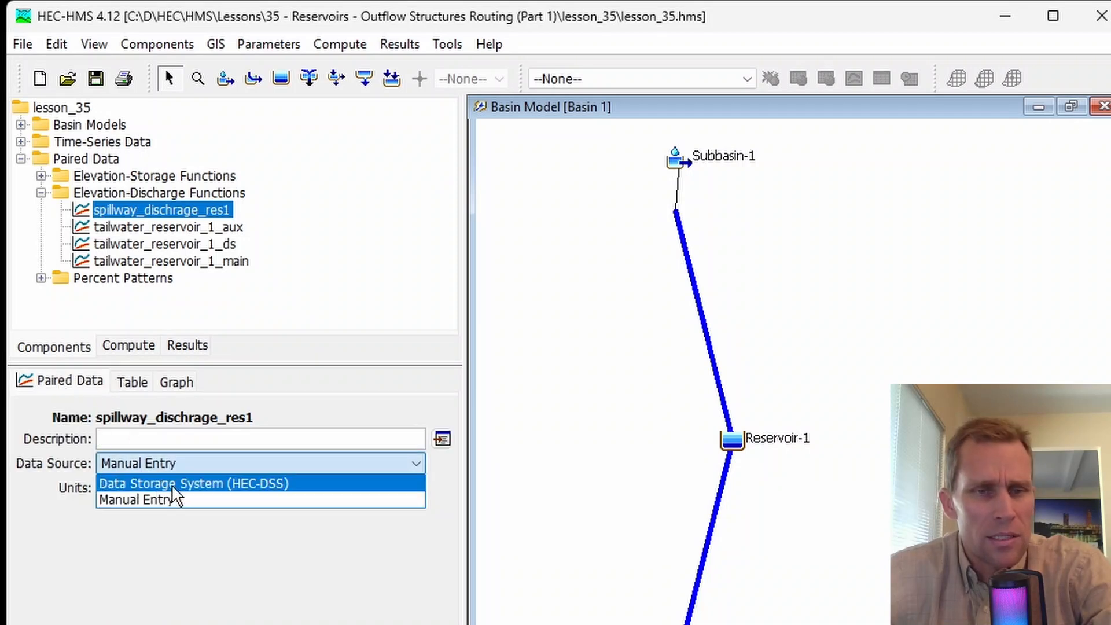
click(223, 485)
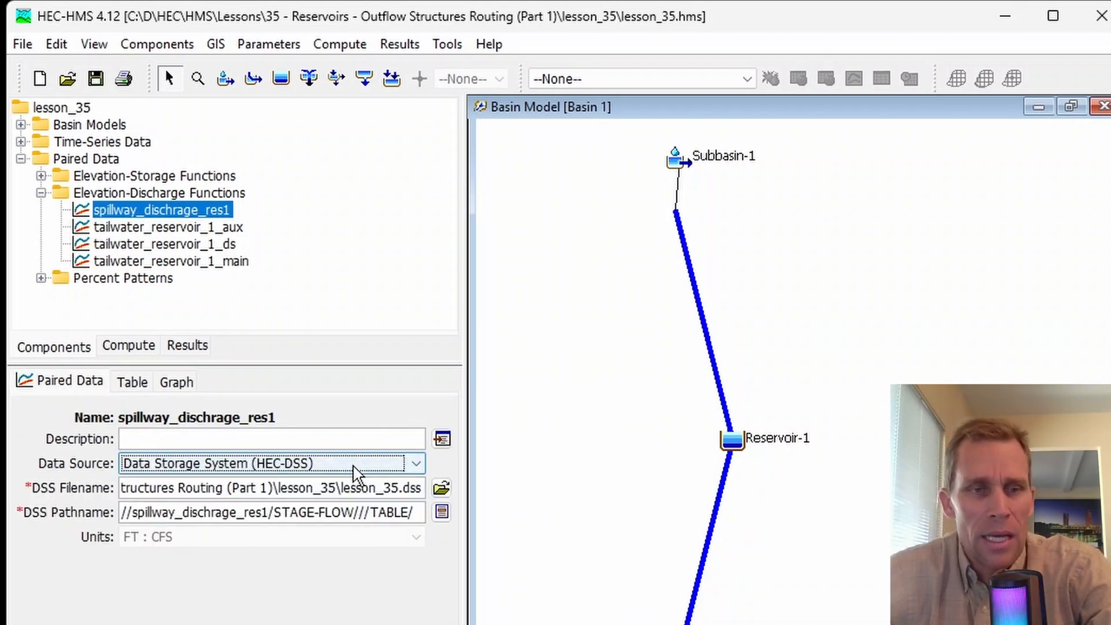
drag(267, 488, 386, 512)
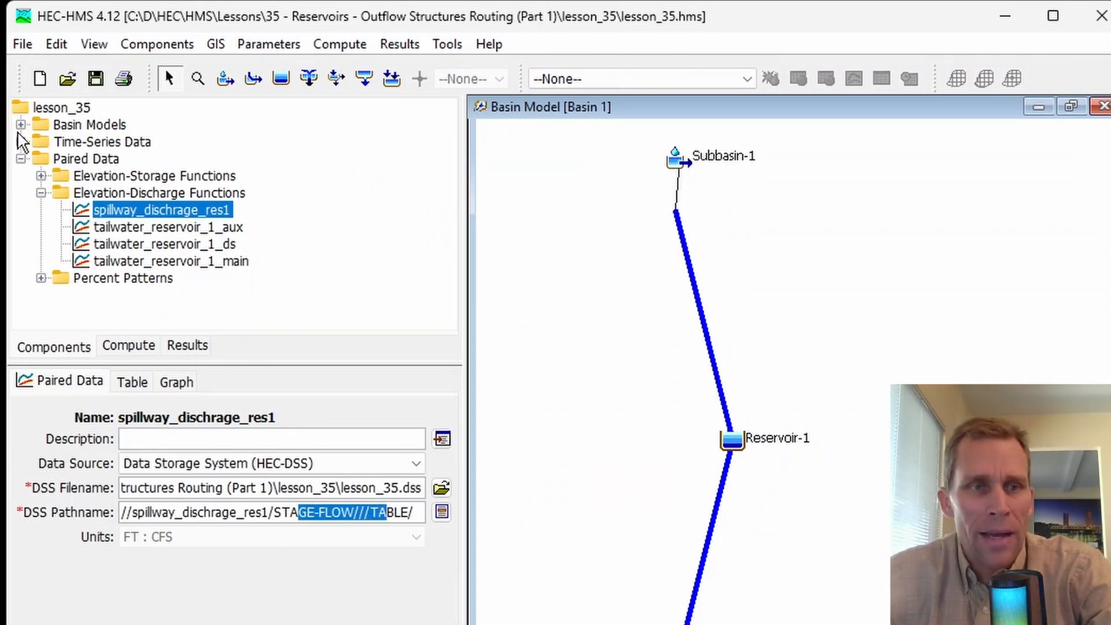
- Open Spillway 1 of Reservoir-1 in Basin 1 and set its method to Broad-Crested Spillway
click(21, 125)
click(40, 142)
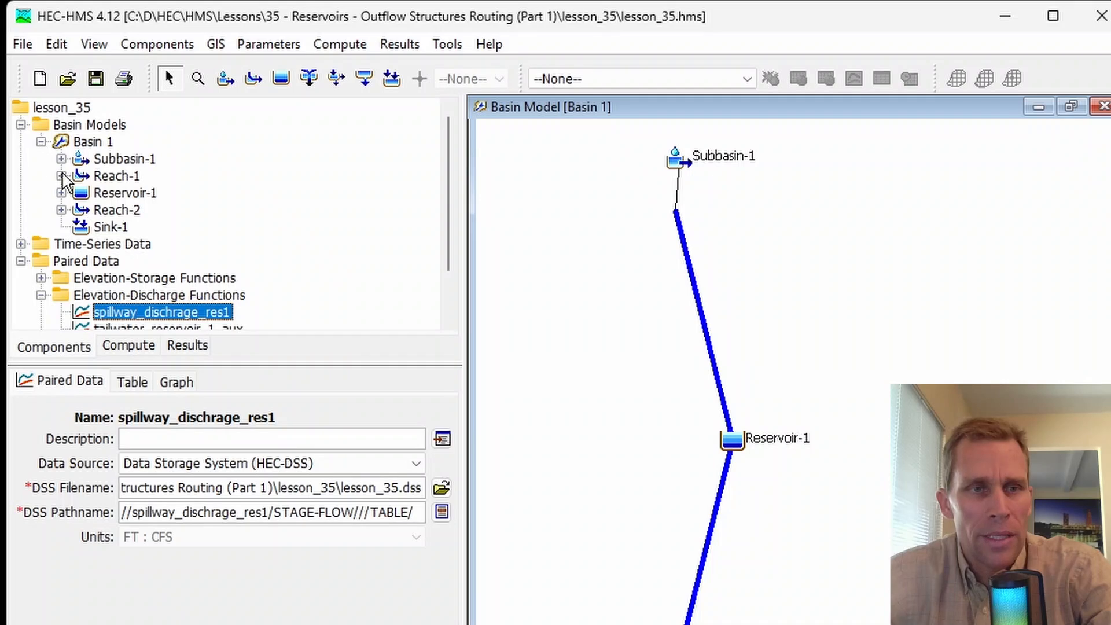
click(62, 193)
click(81, 209)
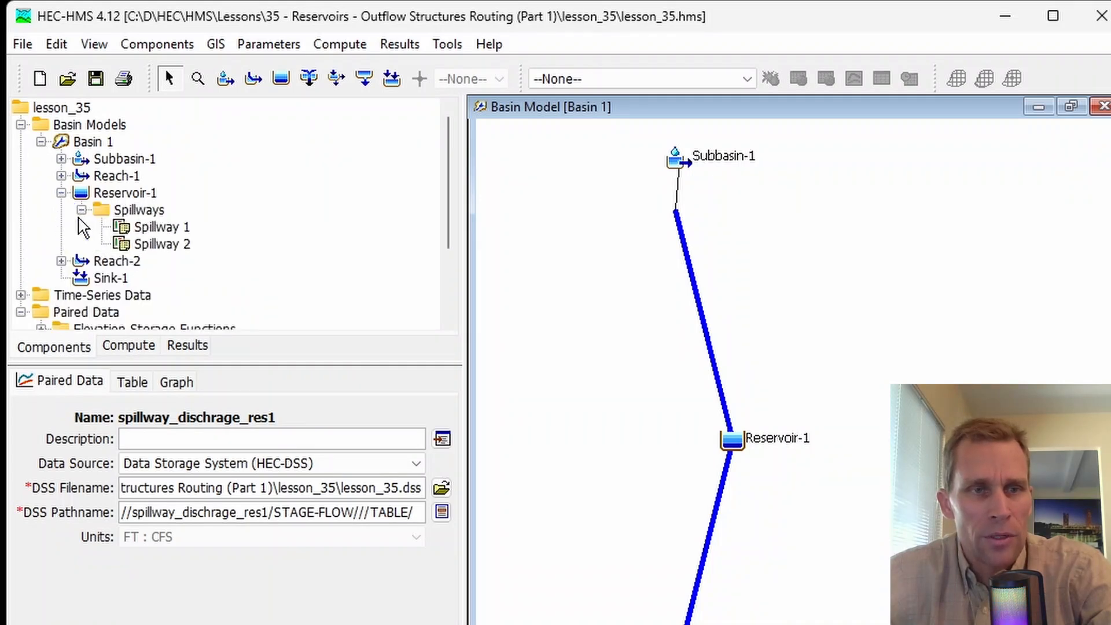
click(152, 227)
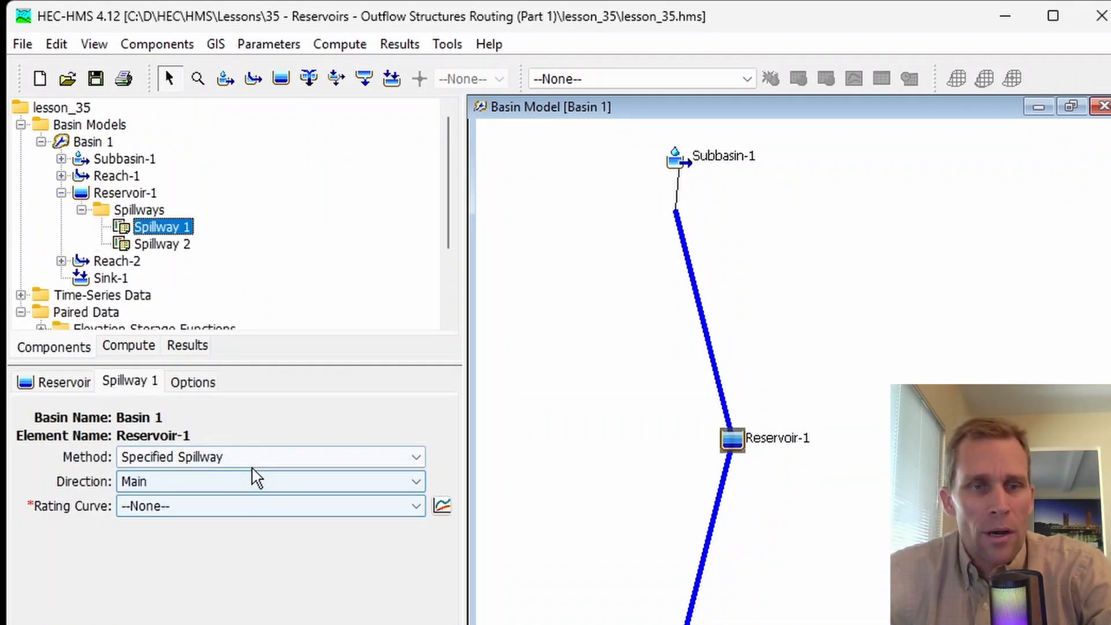
click(251, 460)
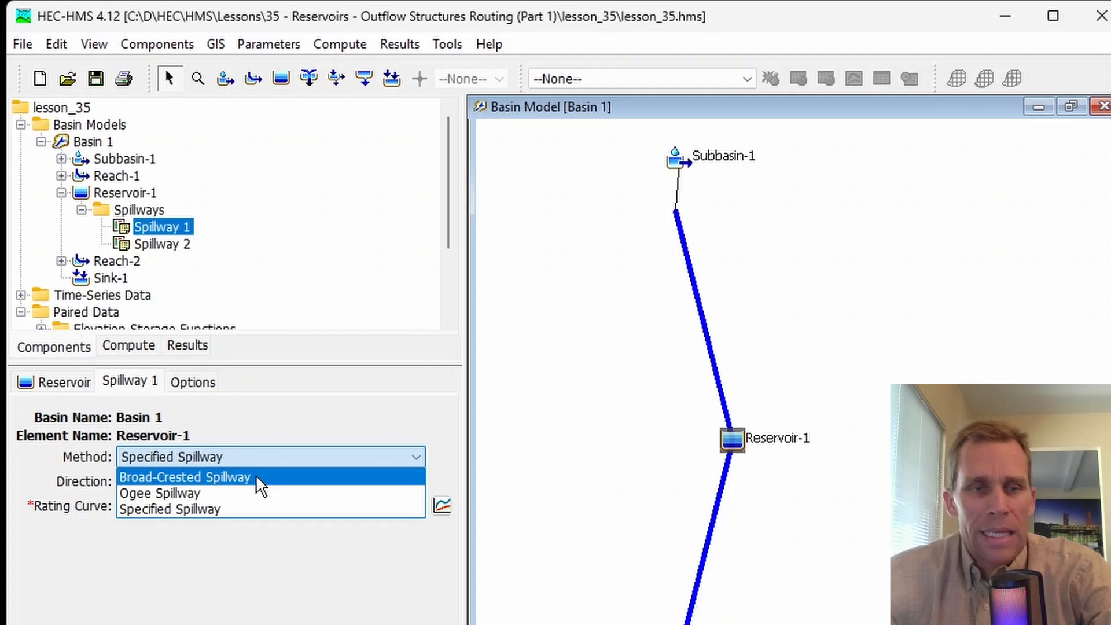
click(258, 478)
click(261, 458)
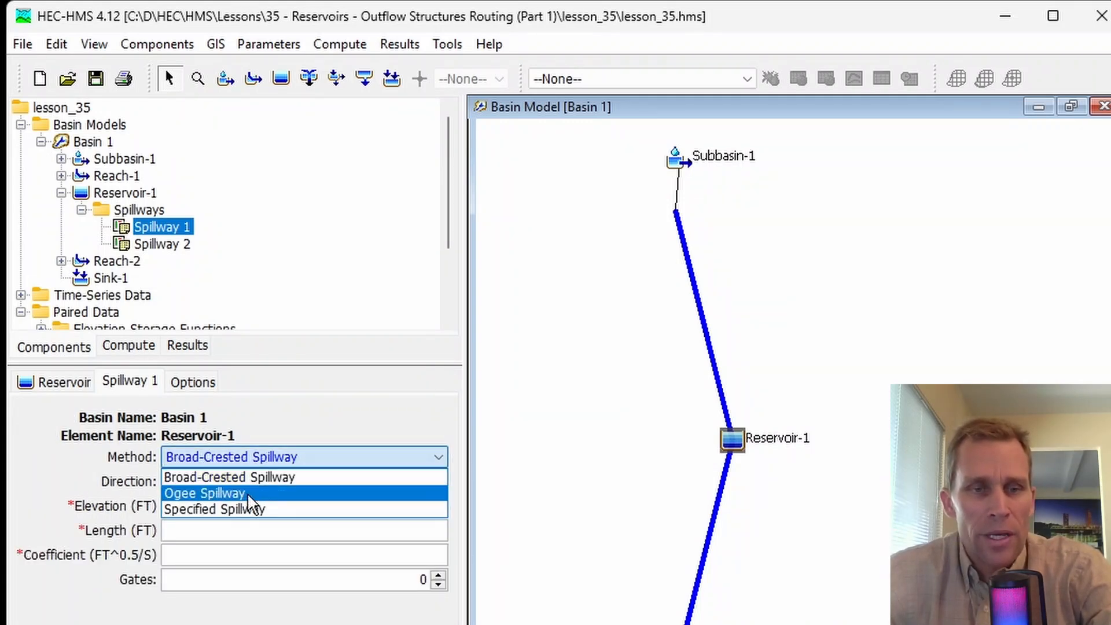
click(266, 480)
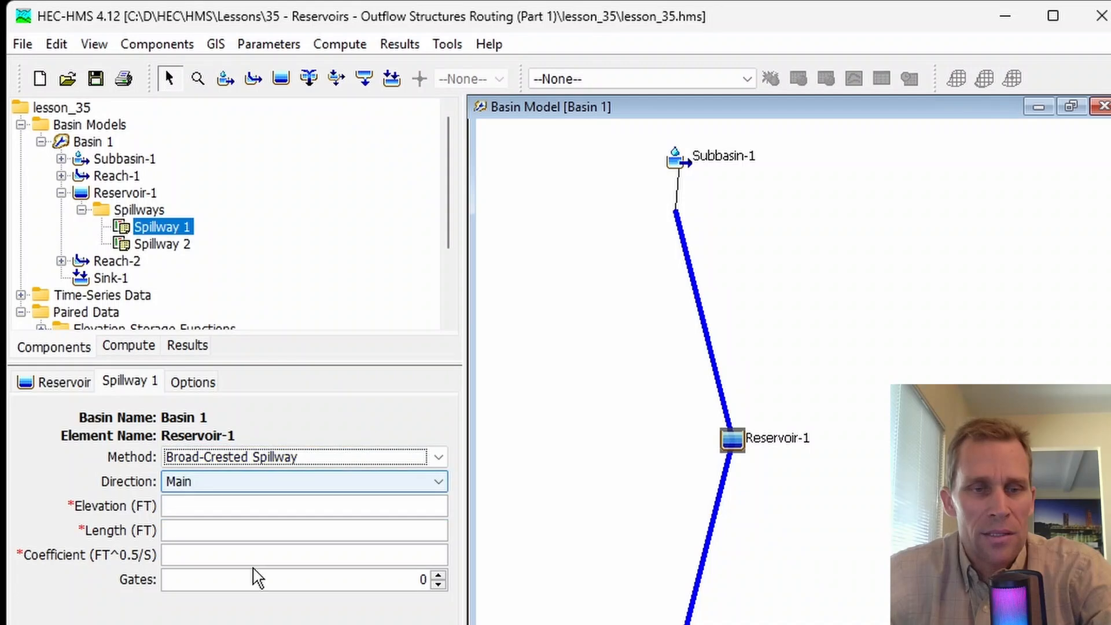
- Set the number of gates on Spillway 1 to 1 and expand the spillway in the component tree
drag(340, 576, 454, 580)
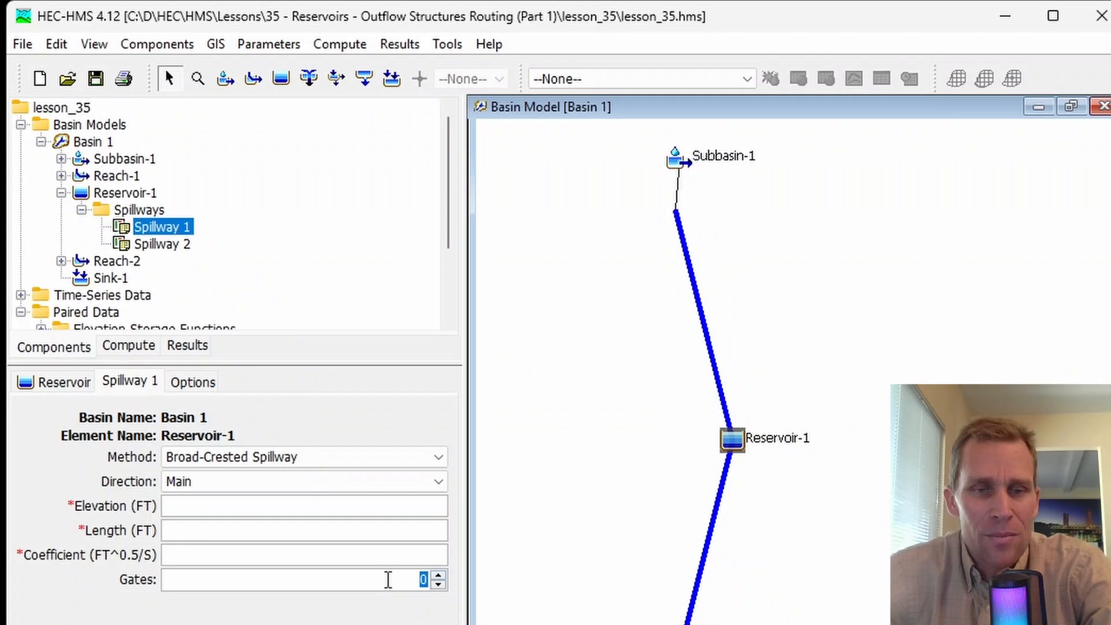
click(438, 577)
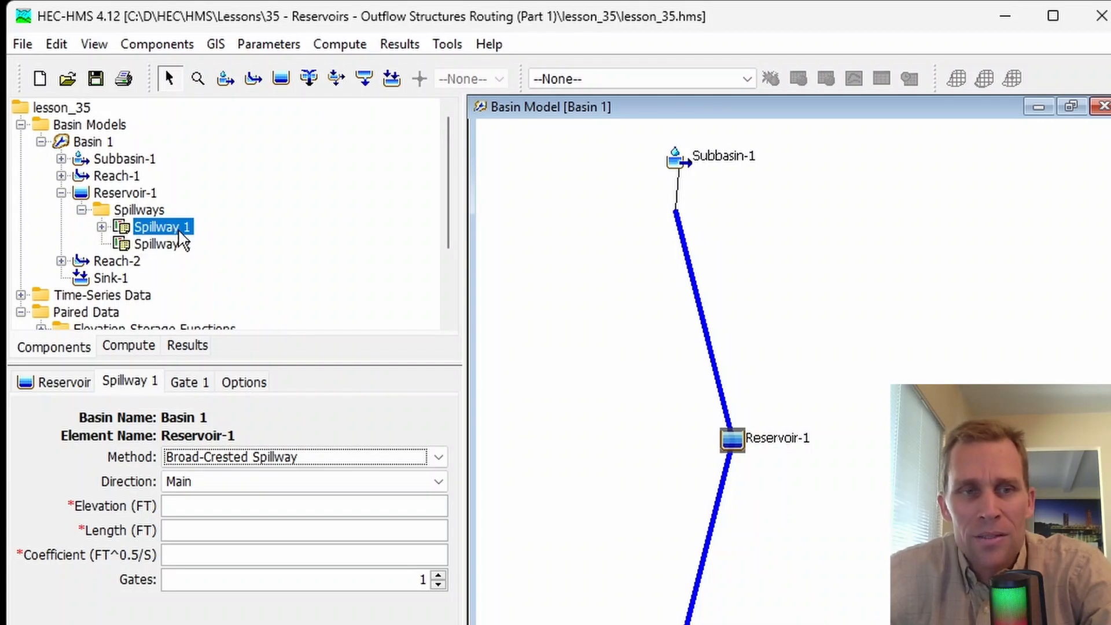
click(101, 227)
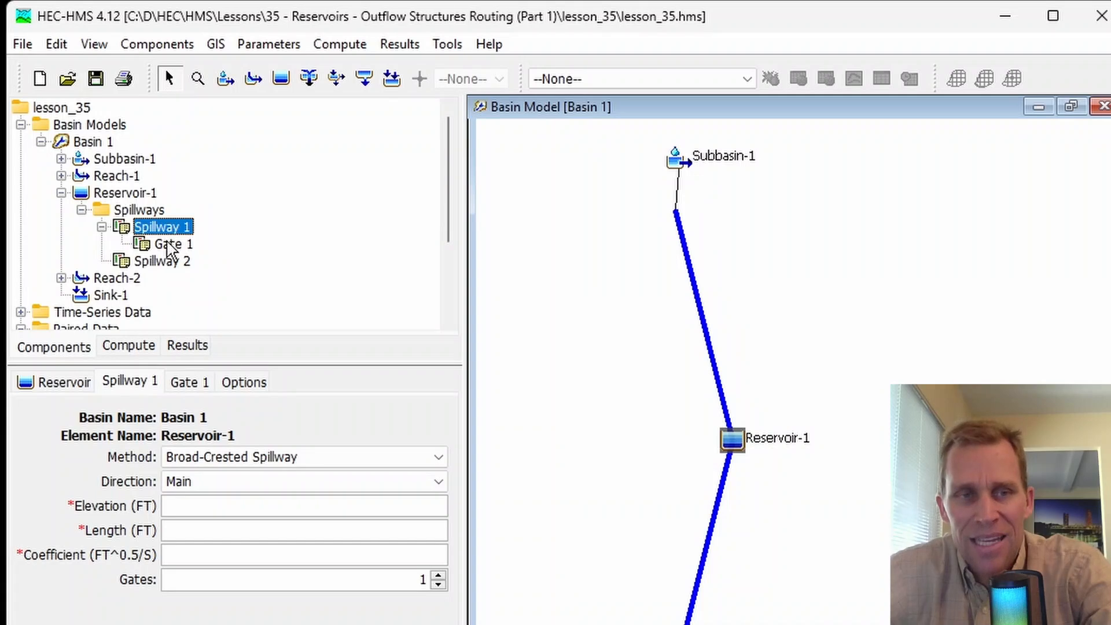
- Try three gates on Spillway 1 and reduce the number back to 1
click(437, 575)
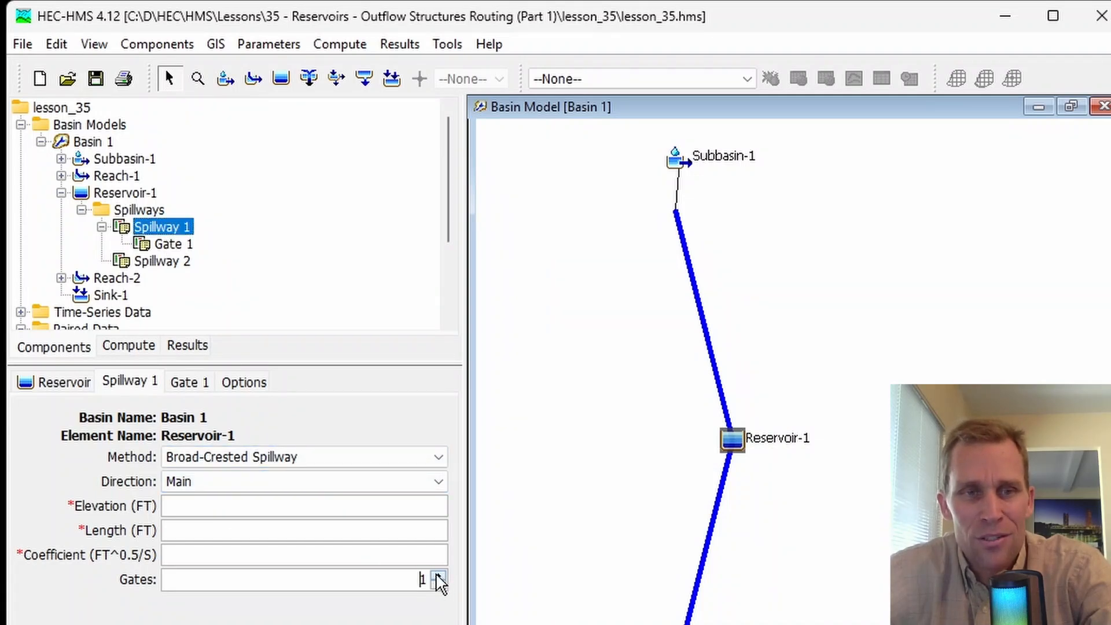
click(438, 576)
click(439, 576)
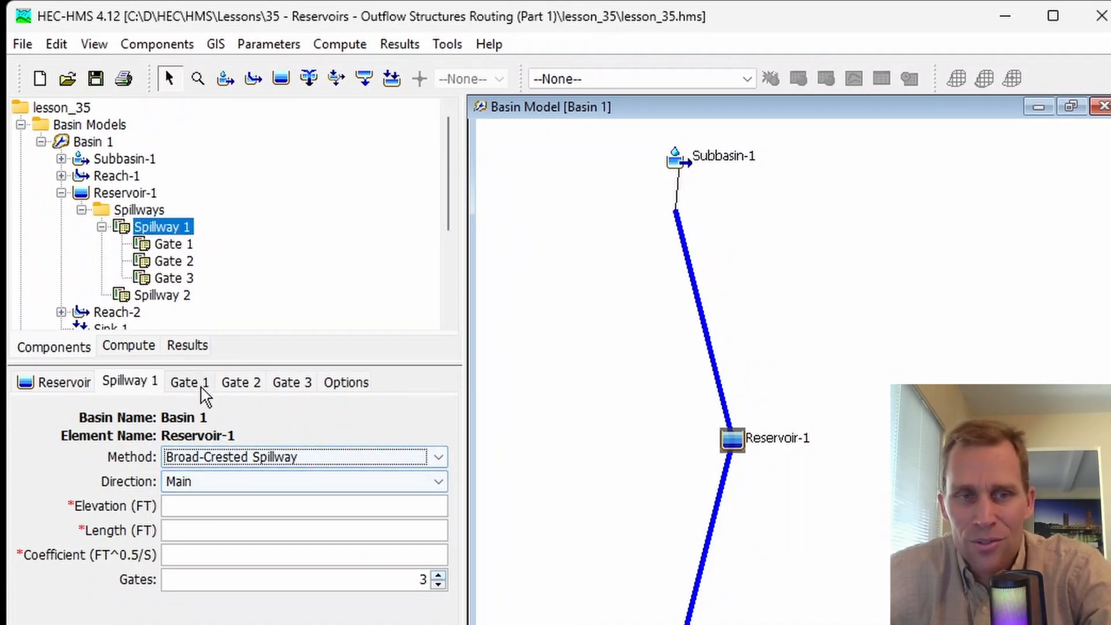
click(438, 585)
click(438, 585)
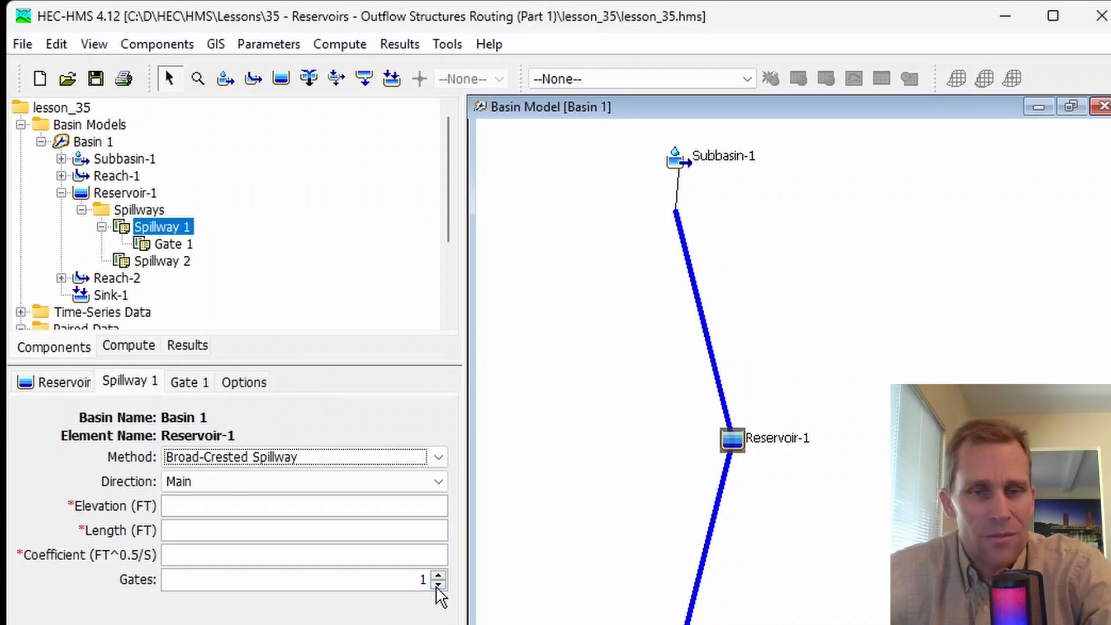
- Open Gate 1 of Spillway 1 and choose Sluice as its gate method
click(172, 244)
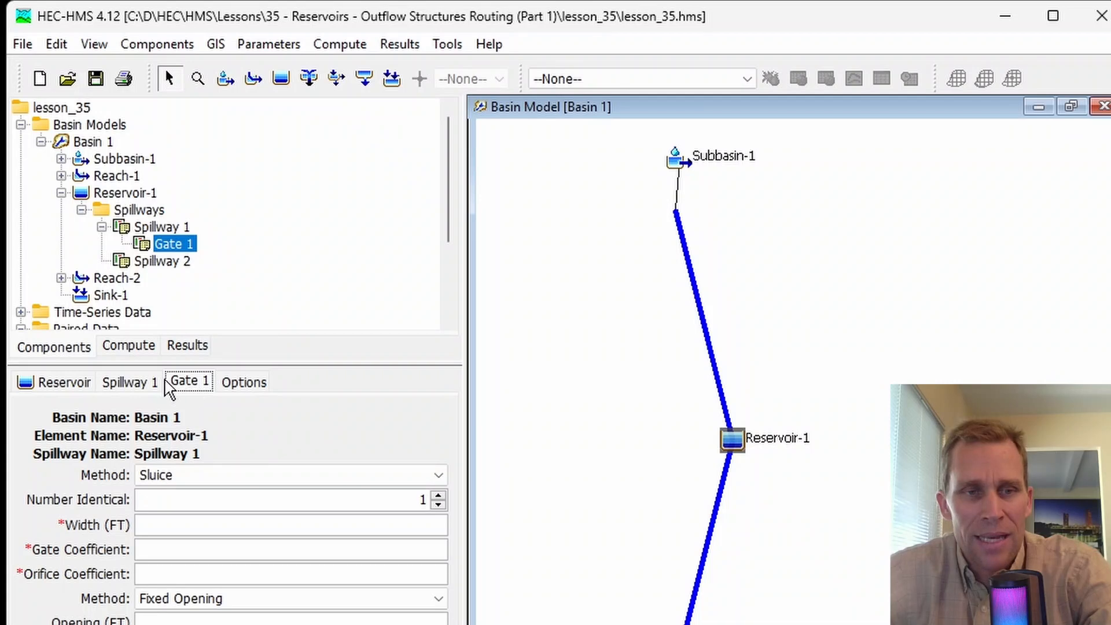
click(131, 383)
click(189, 384)
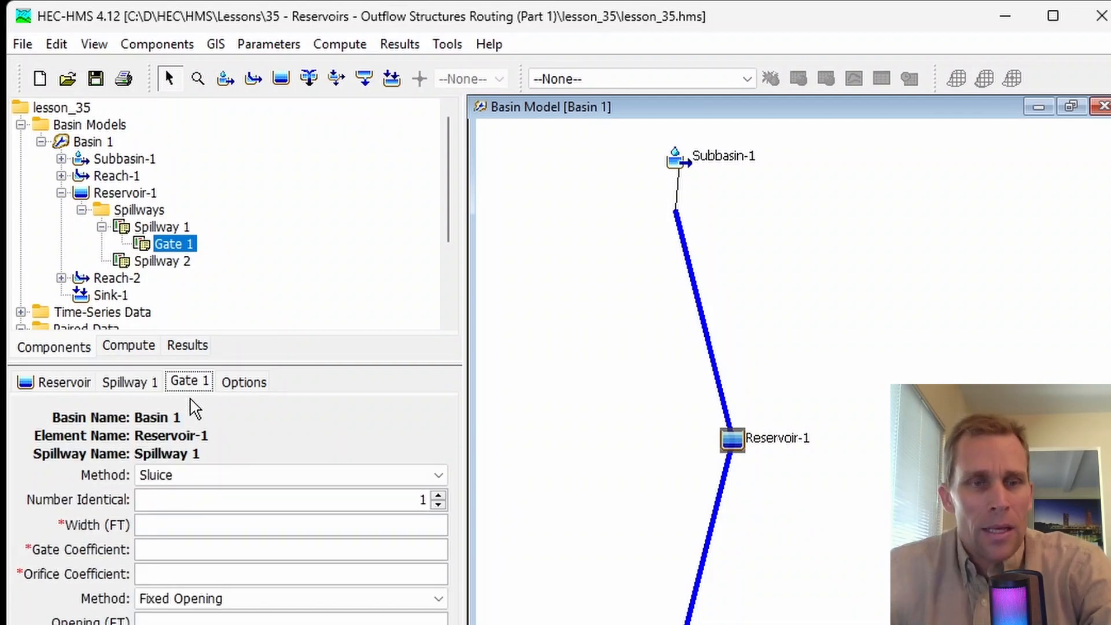
click(209, 479)
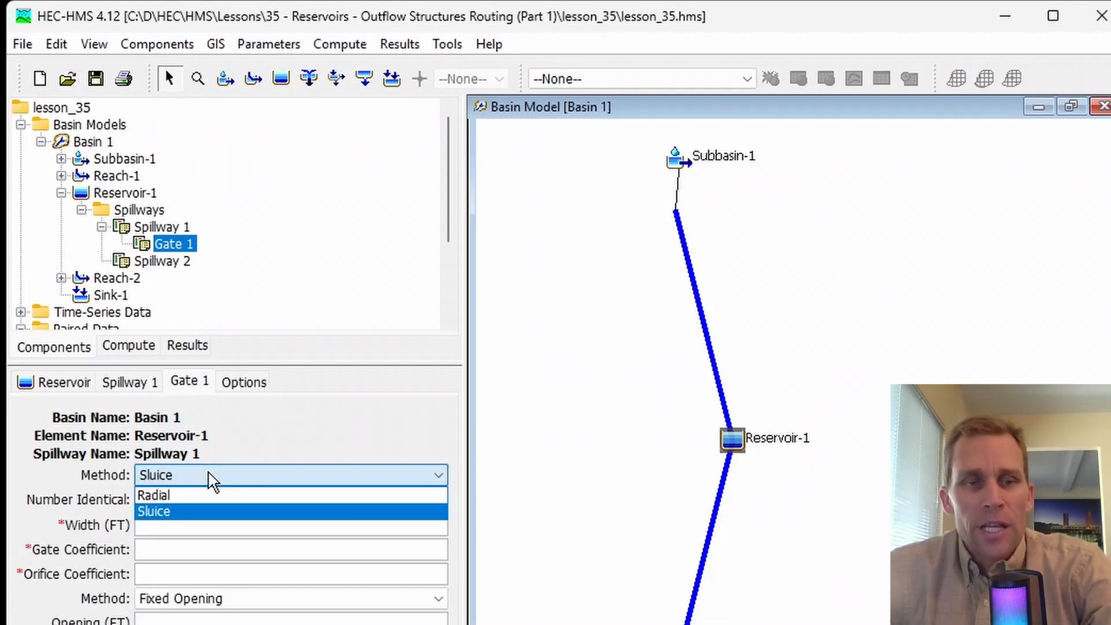
click(204, 513)
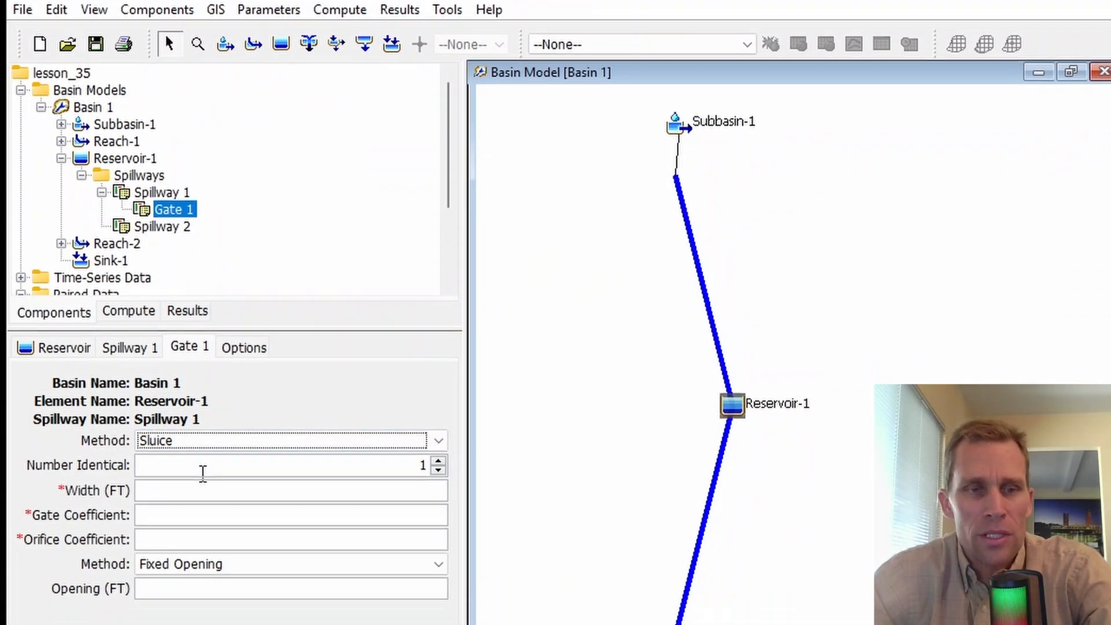
- Try 2 and 3 as the number of identical gates for Gate 1 and reset it to 1
drag(388, 440, 468, 445)
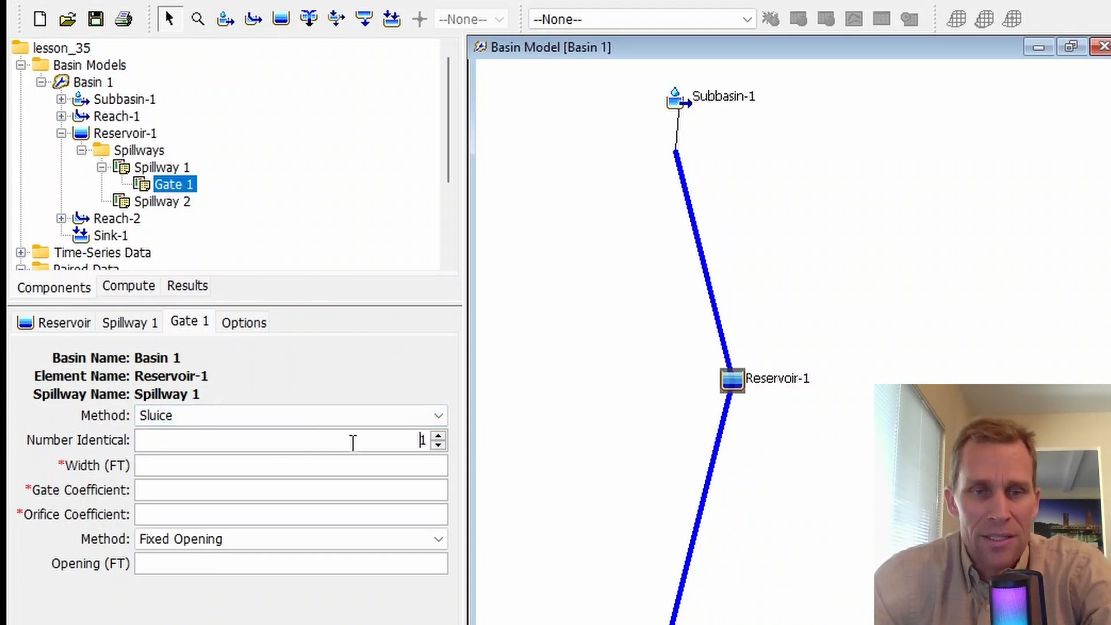
text(2)
drag(414, 440, 446, 452)
text(3)
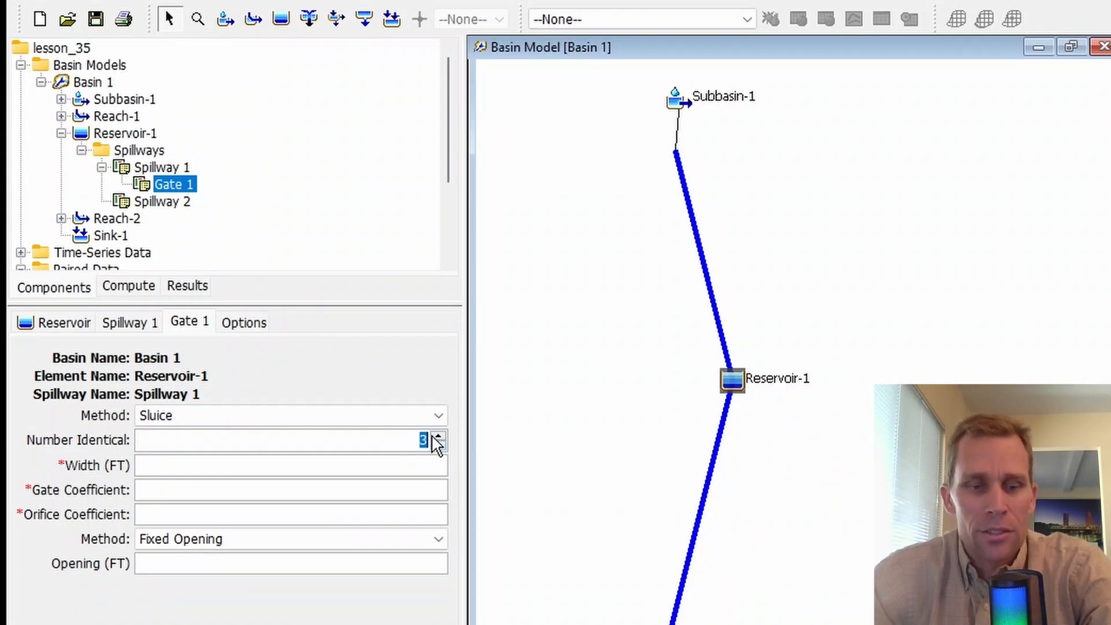
text(1)
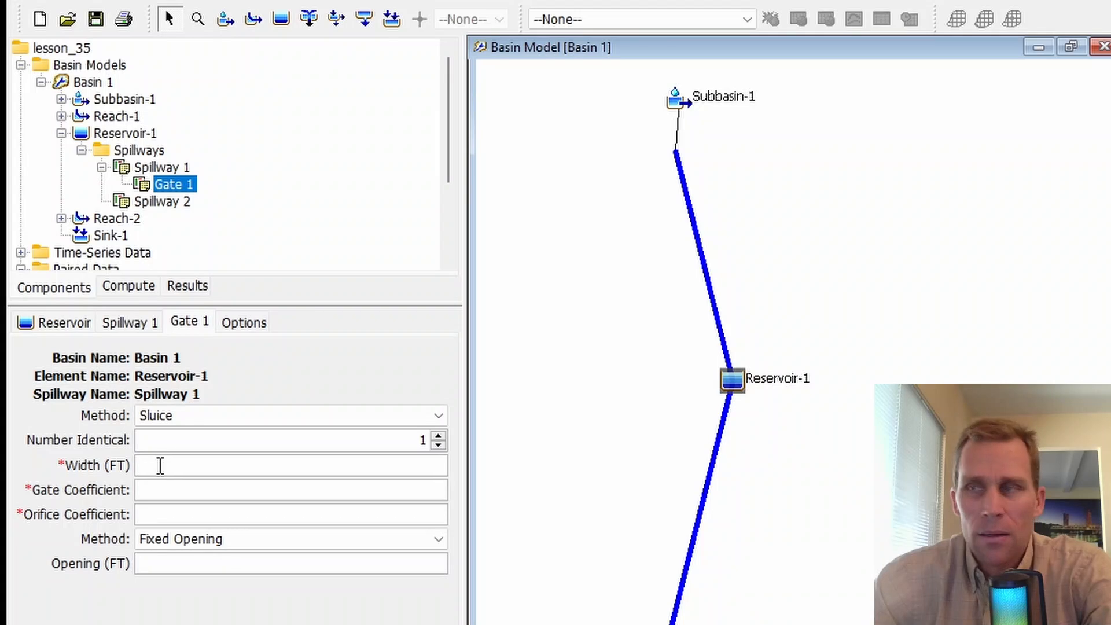
- Set Gate 1's width to 12 ft, gate coefficient to 0.6 and orifice coefficient to 0.8
text(12)
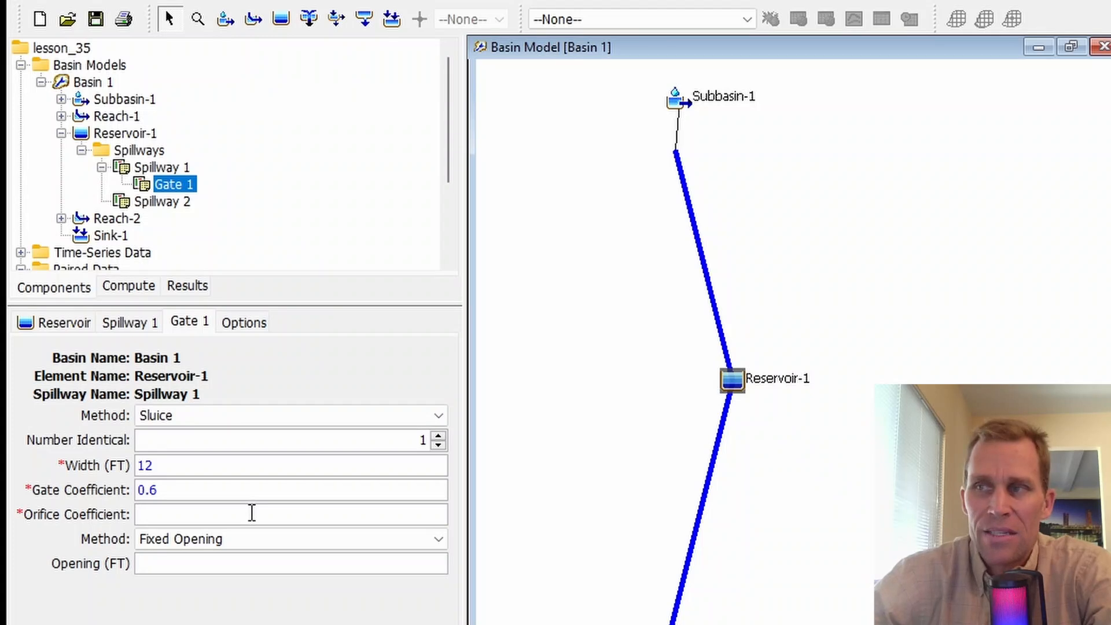
click(252, 512)
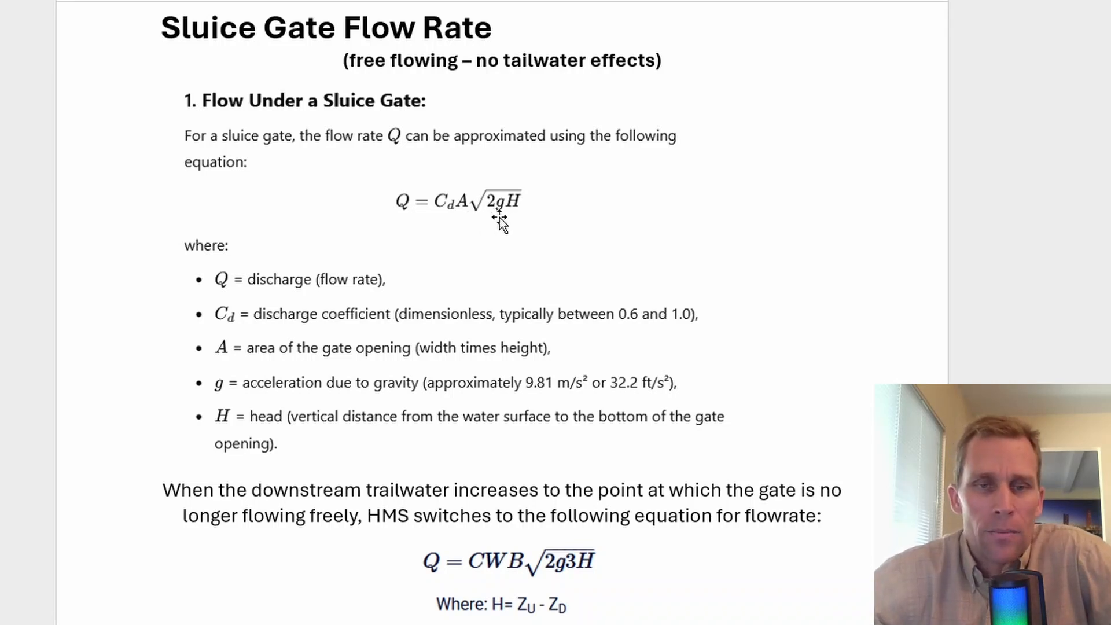
- Examine the sluice gate flow equations for free-flowing and tailwater-affected conditions and the gate diagram in the reference document
scroll(181, 484, down, 1)
drag(181, 483, 776, 470)
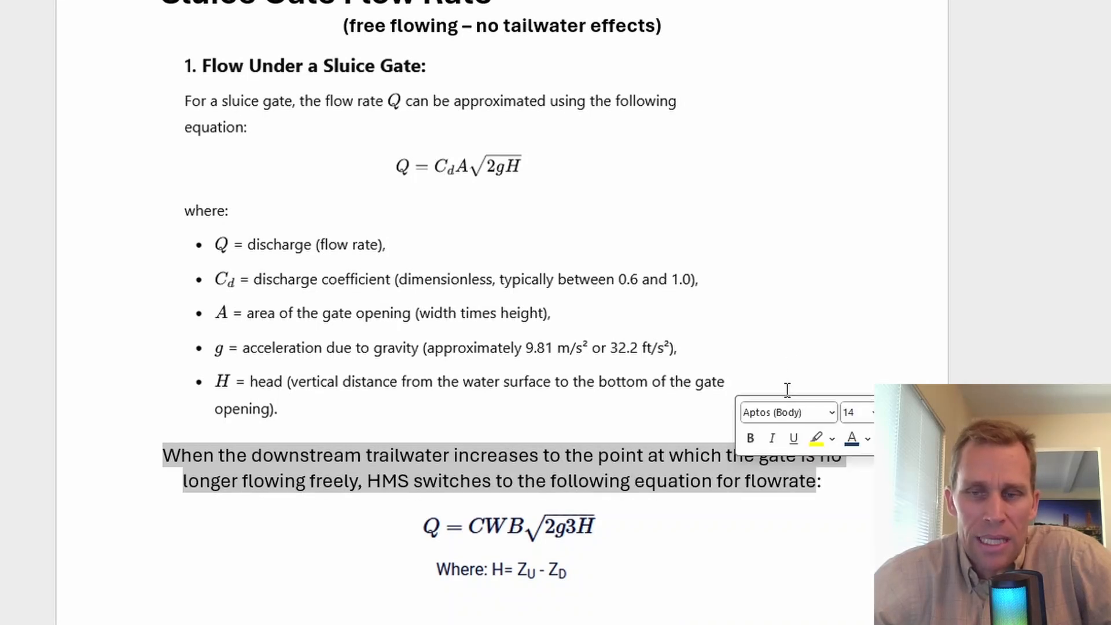
click(802, 352)
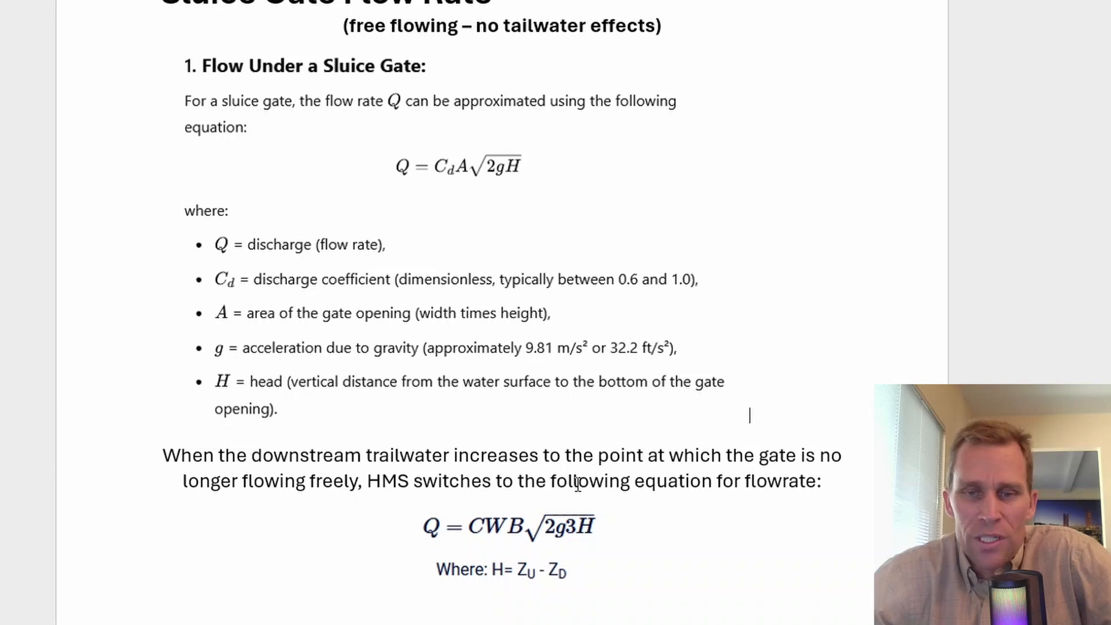
scroll(577, 484, down, 3)
scroll(617, 345, down, 1)
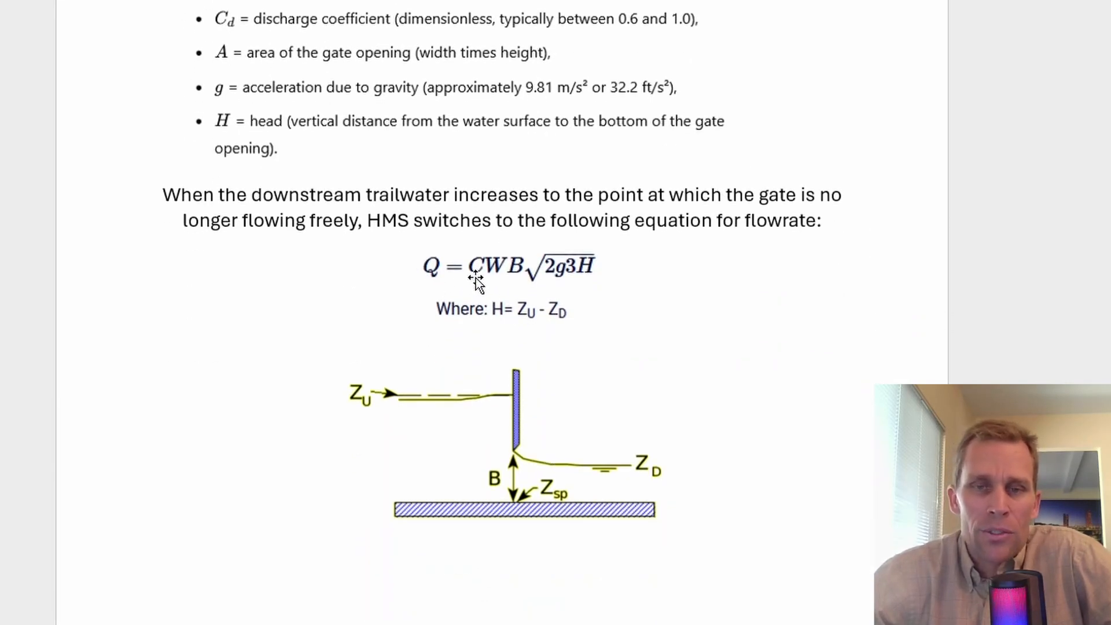
scroll(476, 283, up, 1)
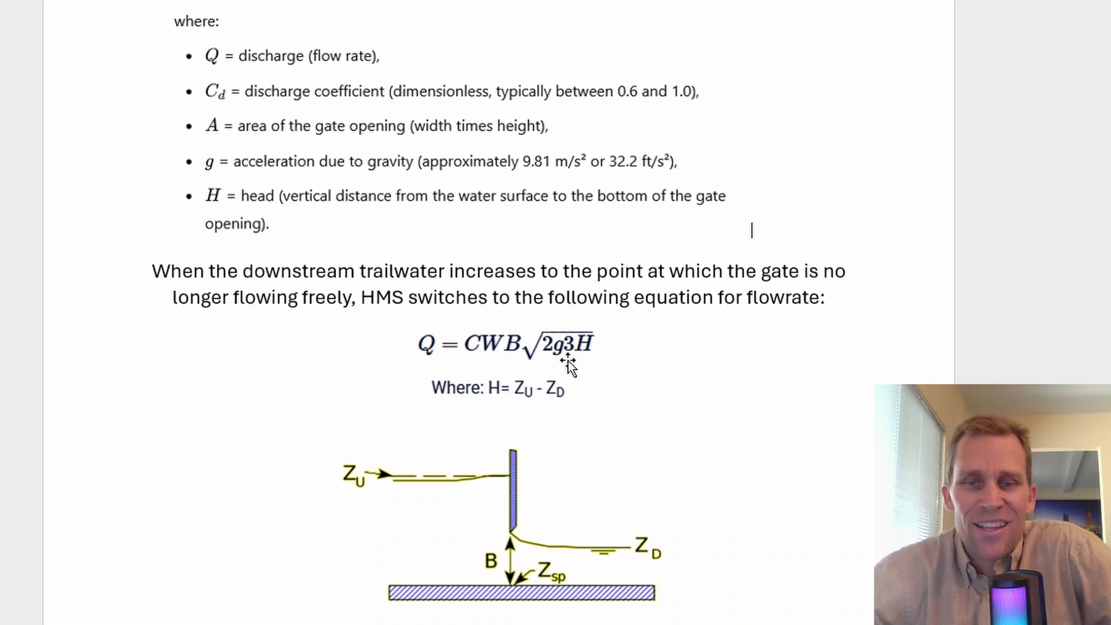
scroll(579, 406, up, 1)
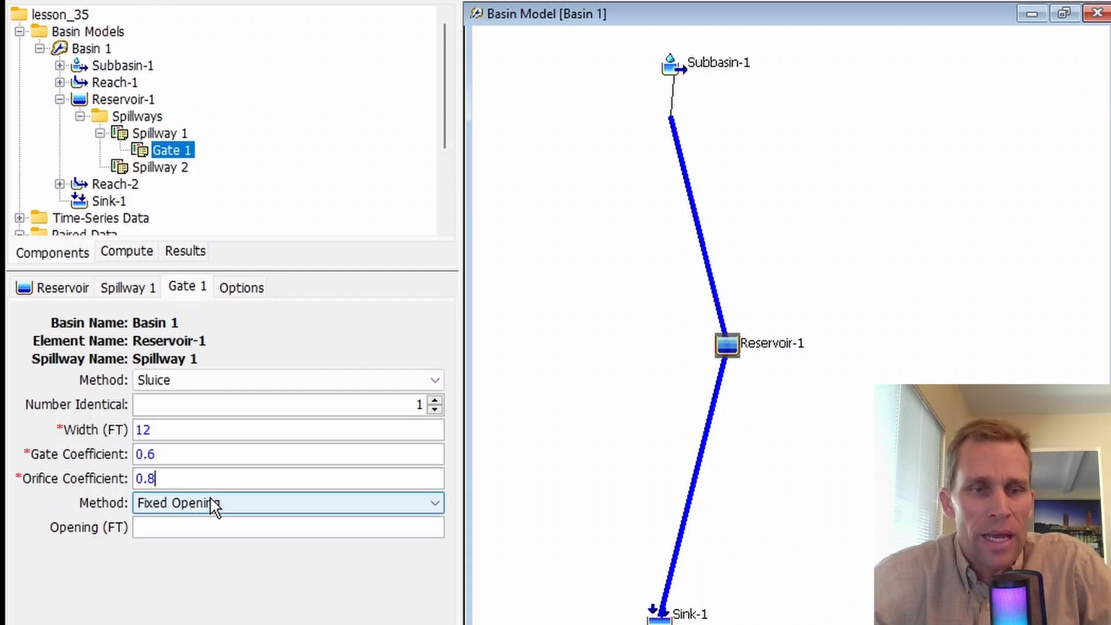
- Select Fixed Opening as Gate 1's opening method and set the opening to 5 ft
click(218, 504)
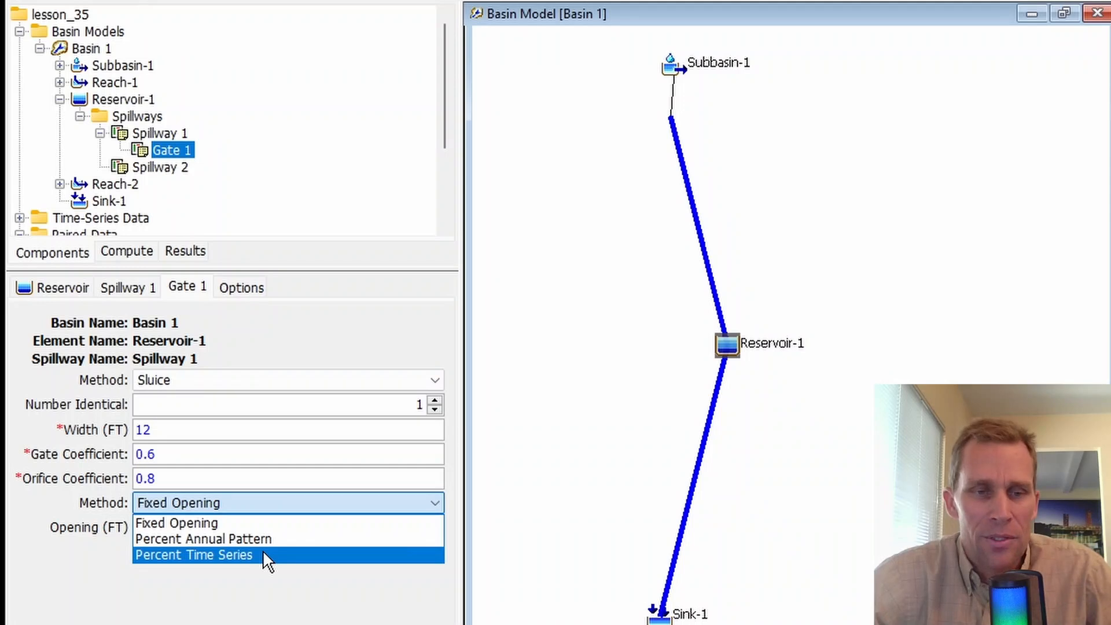
click(221, 523)
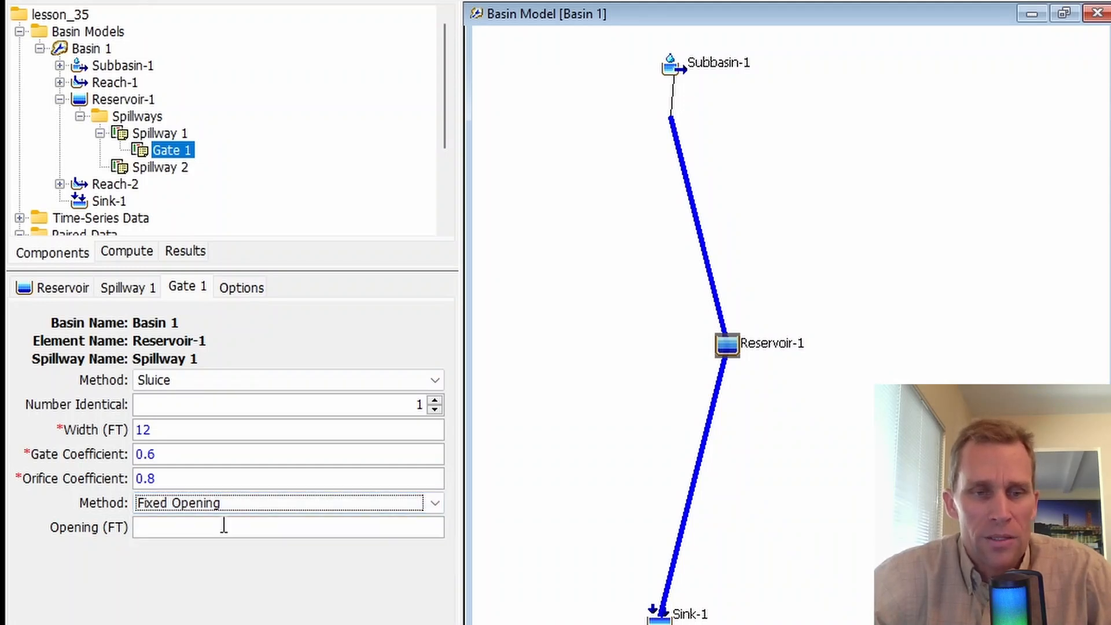
click(215, 524)
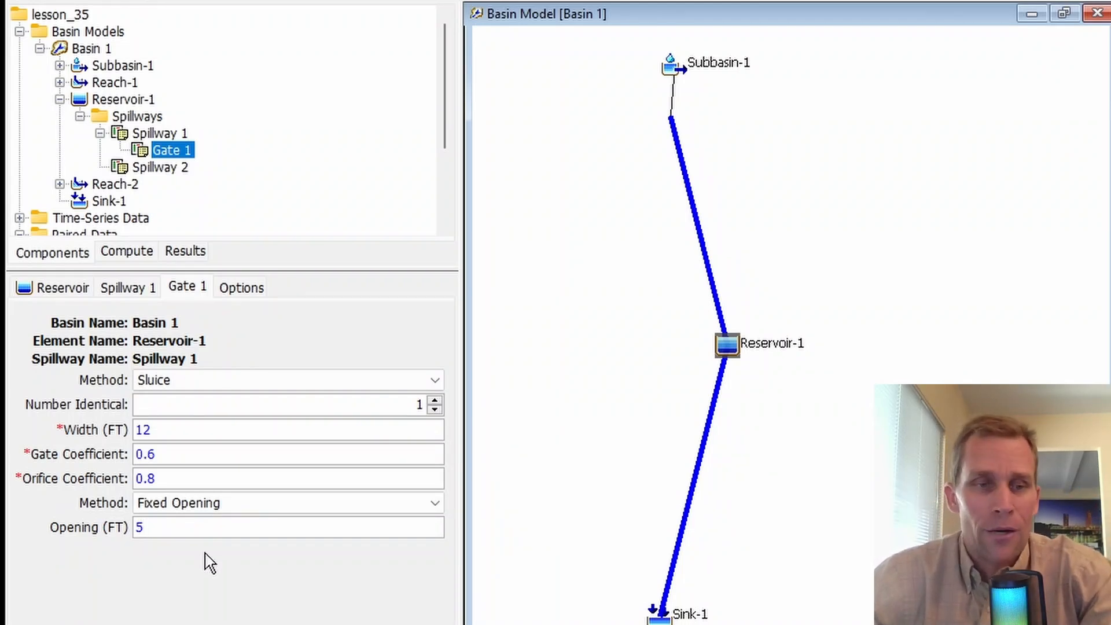
drag(162, 427, 119, 449)
drag(174, 530, 137, 529)
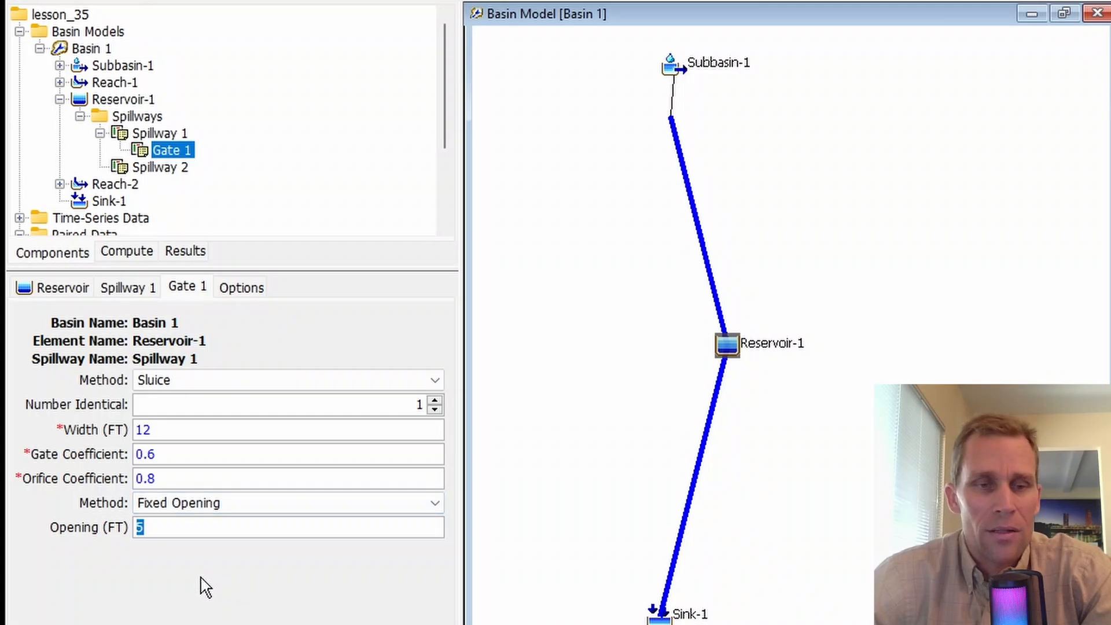
- Select Percent Annual Pattern as Gate 1's opening method and set the maximum opening to 8 ft
click(218, 508)
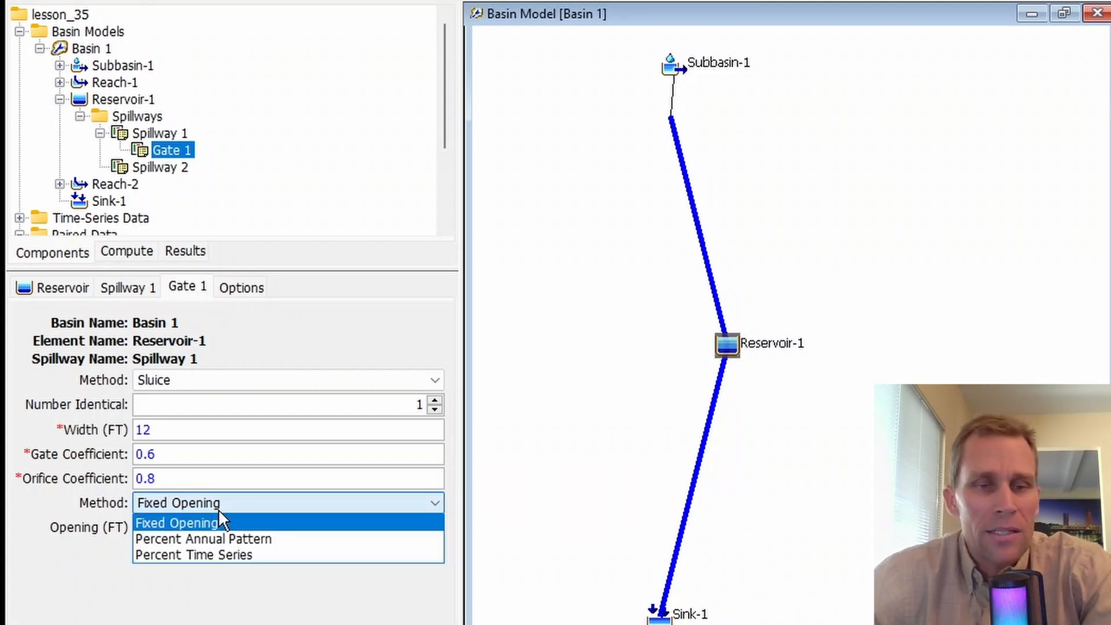
click(257, 543)
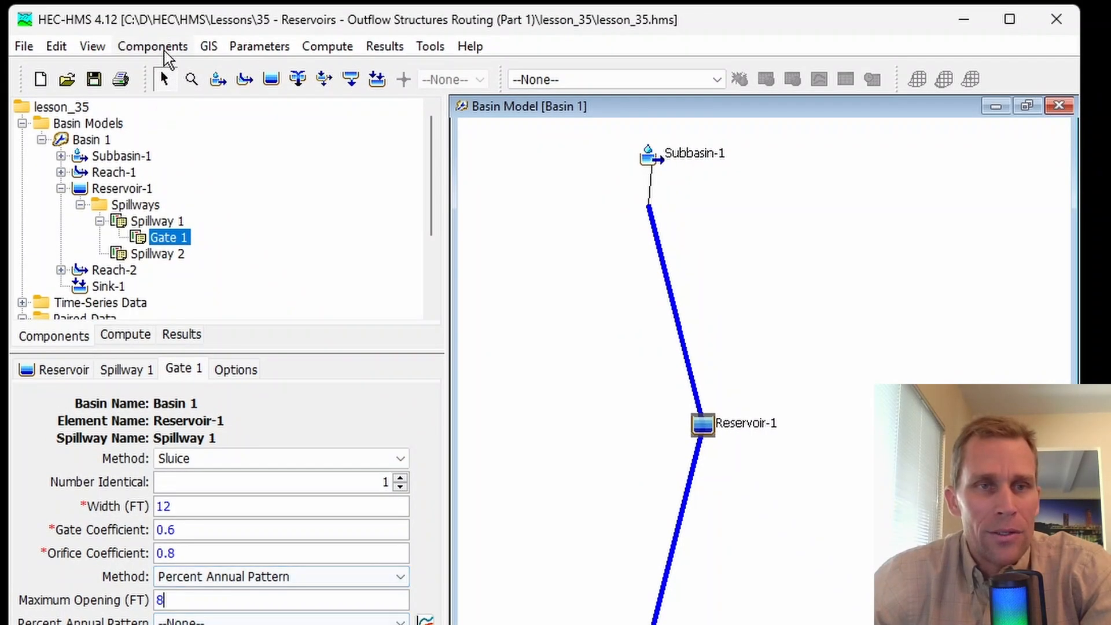
- Create a Percent Patterns paired data component named sluice_gate_pattern_res1
click(165, 51)
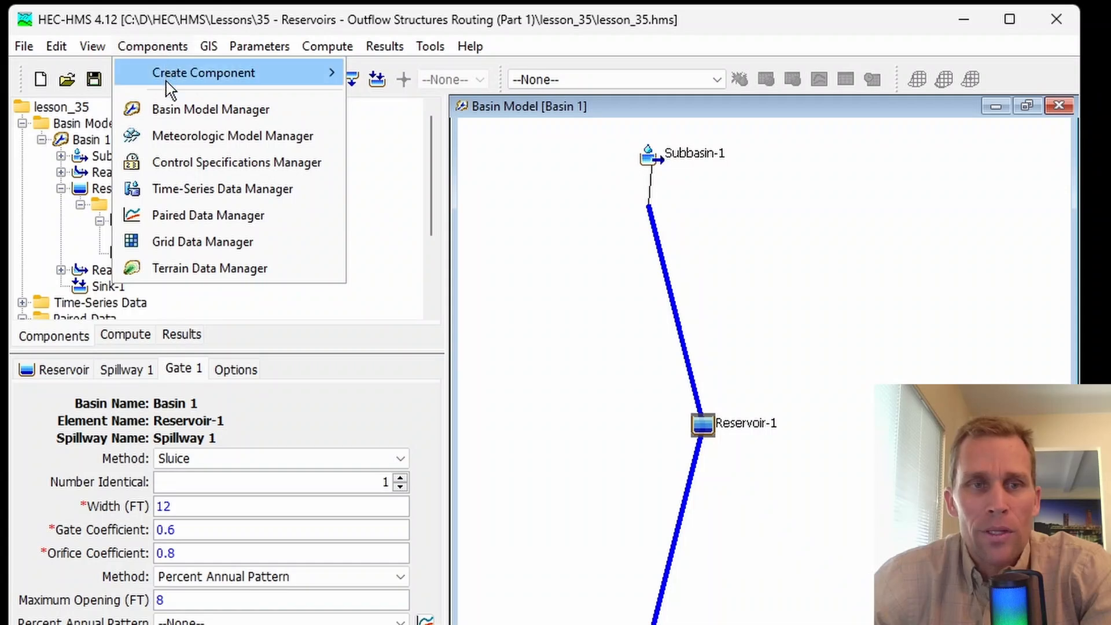
click(204, 216)
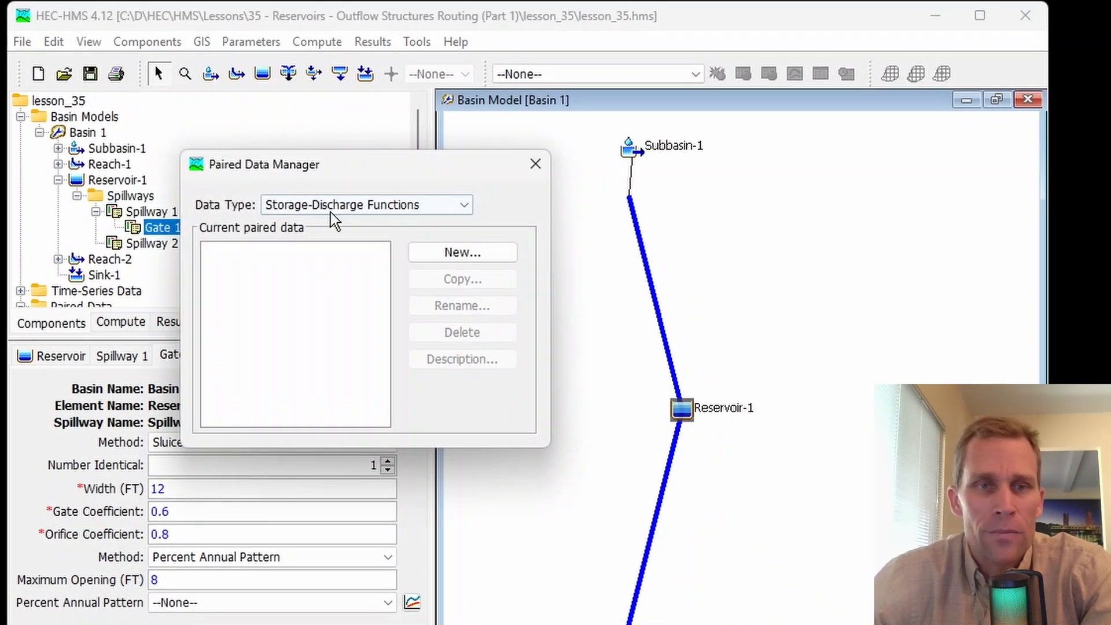
click(353, 208)
scroll(356, 278, down, 4)
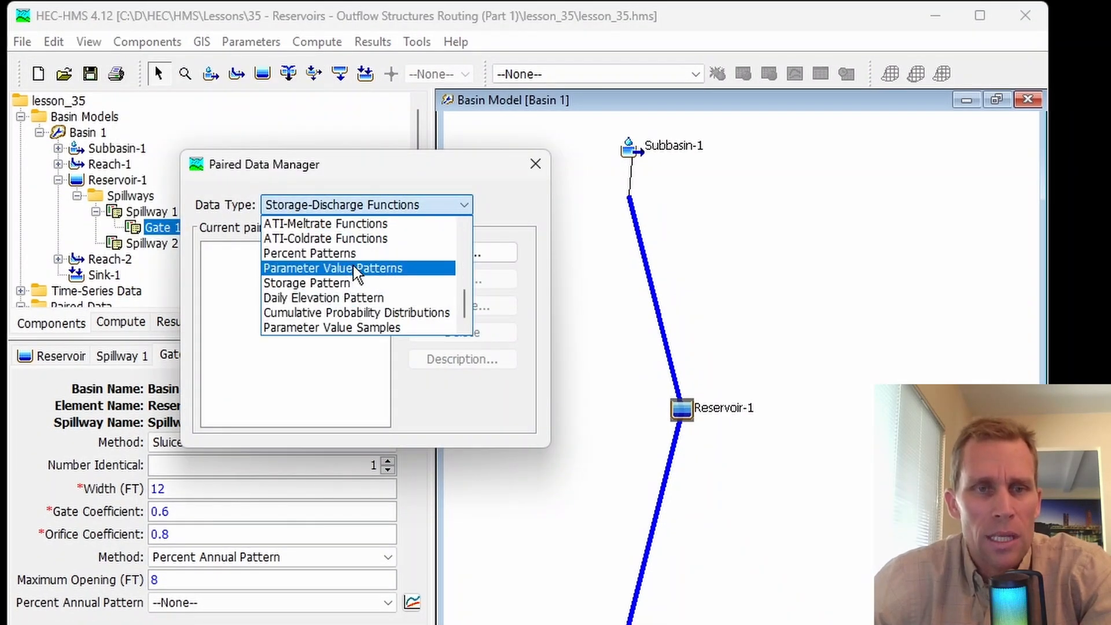
scroll(354, 271, up, 1)
scroll(354, 272, down, 1)
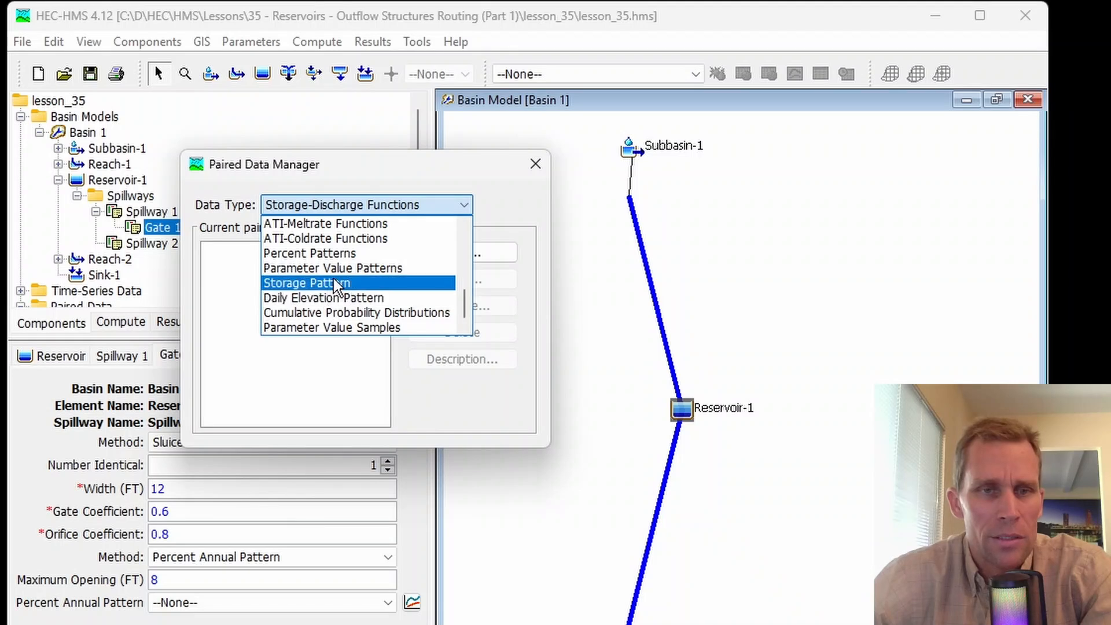
click(335, 255)
click(426, 252)
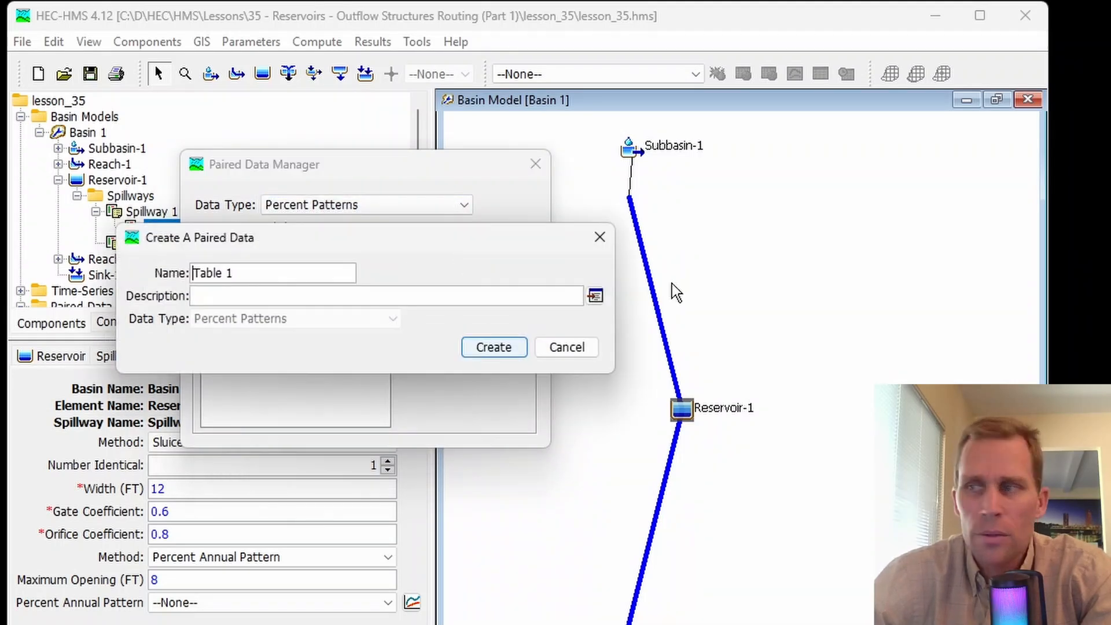
text(sluice_gate_pattern_res1)
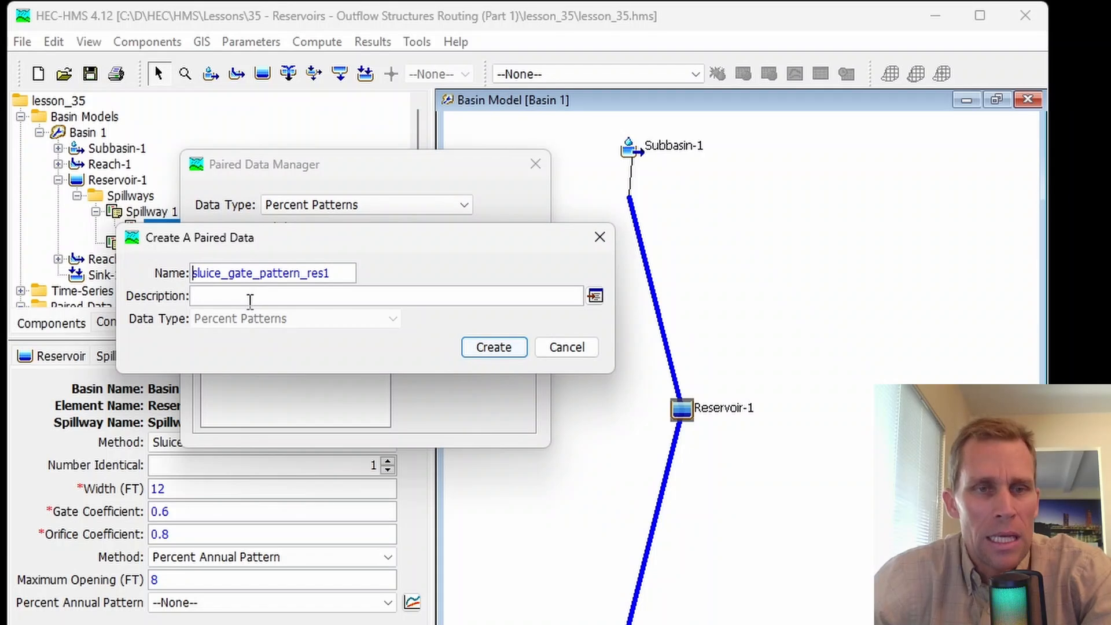
click(249, 297)
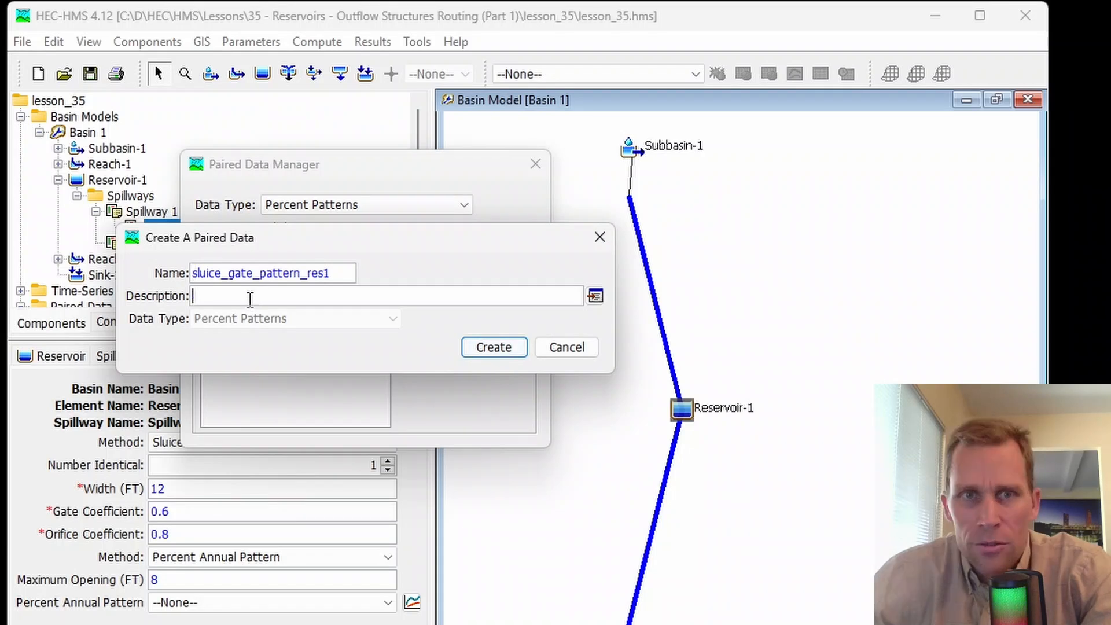
click(495, 348)
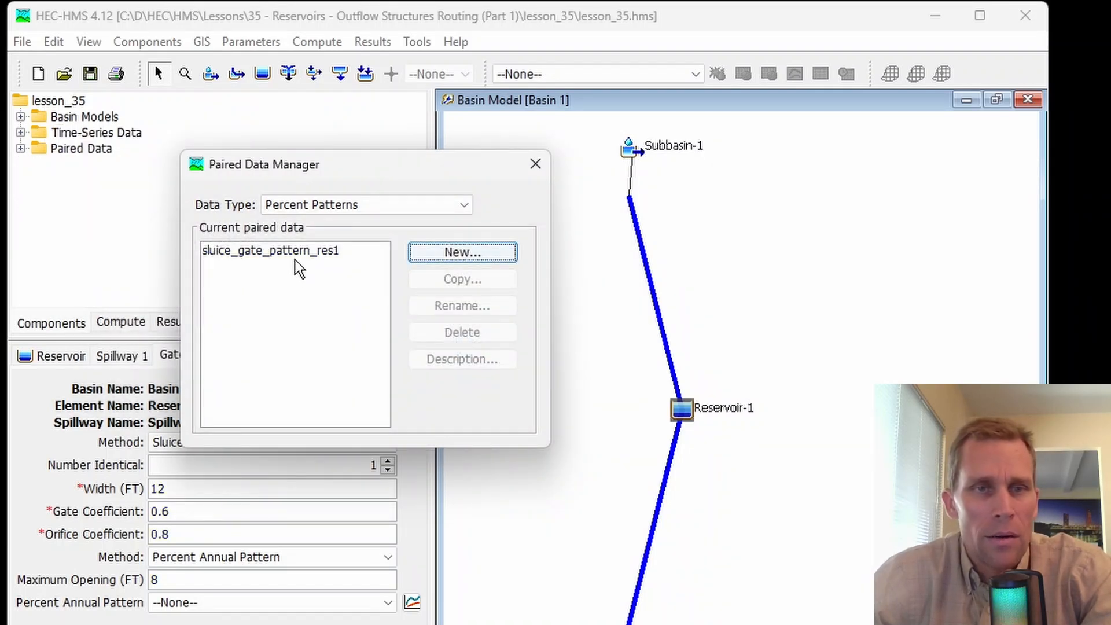
click(295, 261)
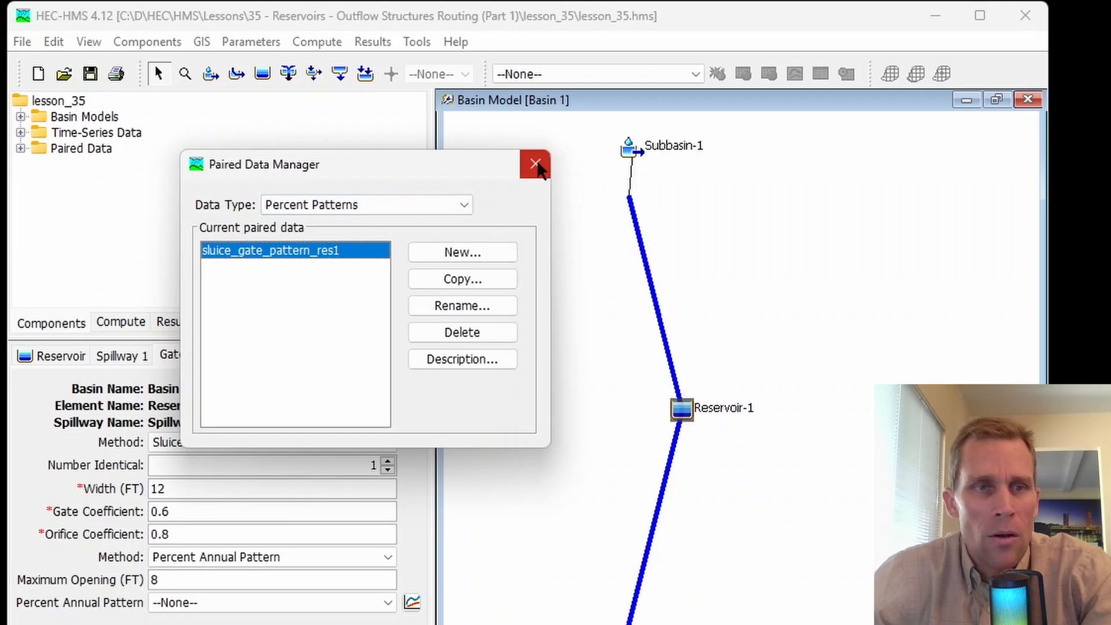
click(536, 166)
- Assign sluice_gate_pattern_res1 as the percent annual pattern of Gate 1
click(221, 603)
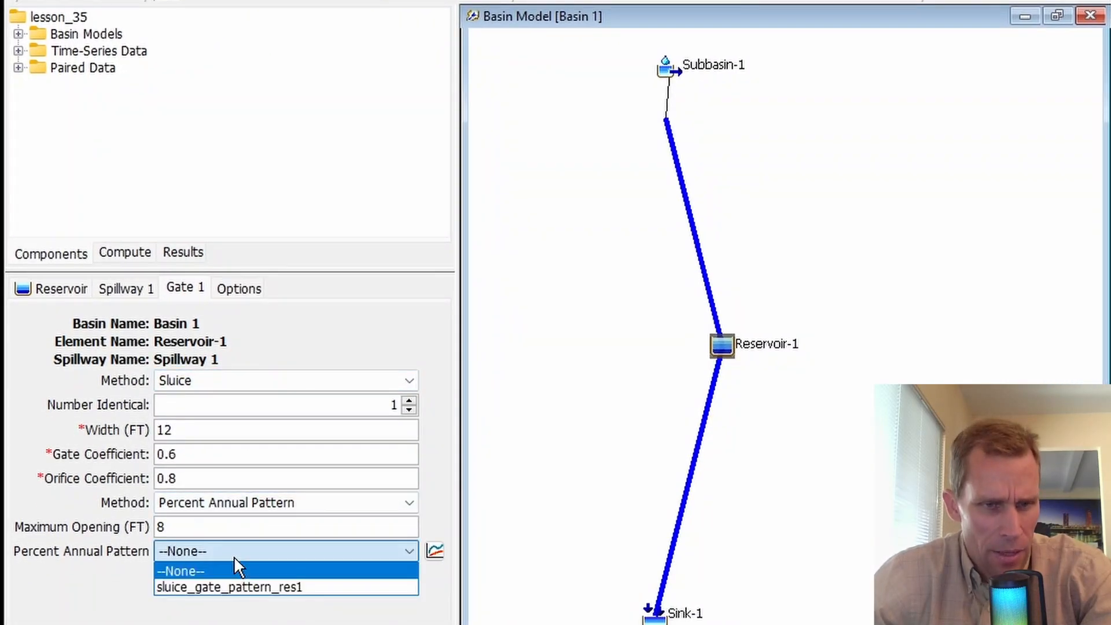
click(244, 586)
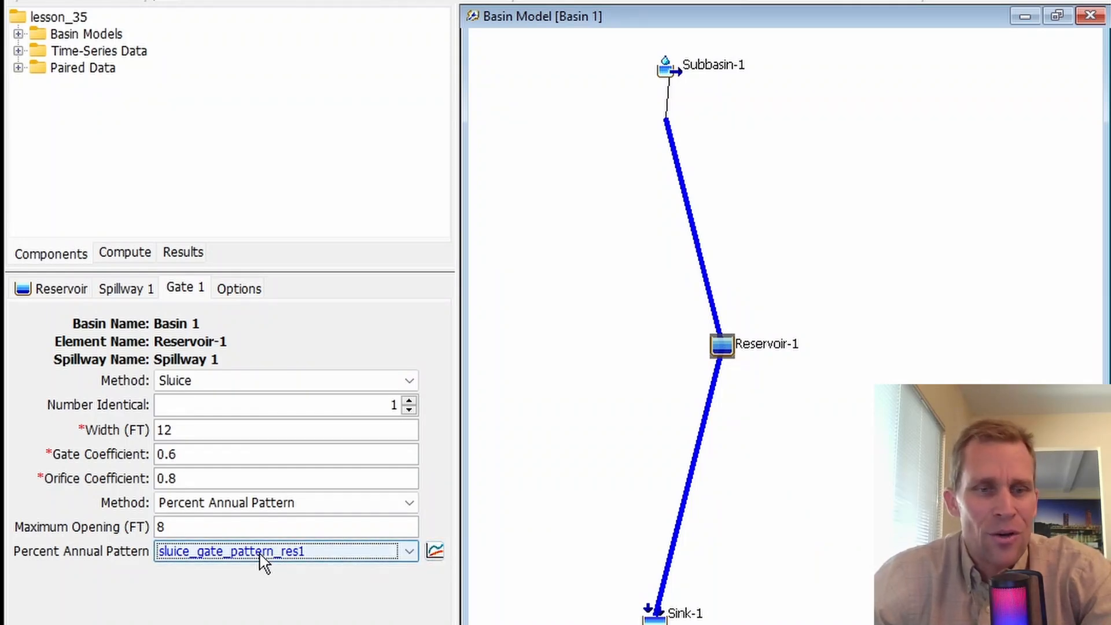
- Fill the sluice_gate_pattern_res1 percent pattern table with 50 % at 01Jan, 55 % at 01Feb and 60 % at 01Mar, all at 00:00
click(18, 68)
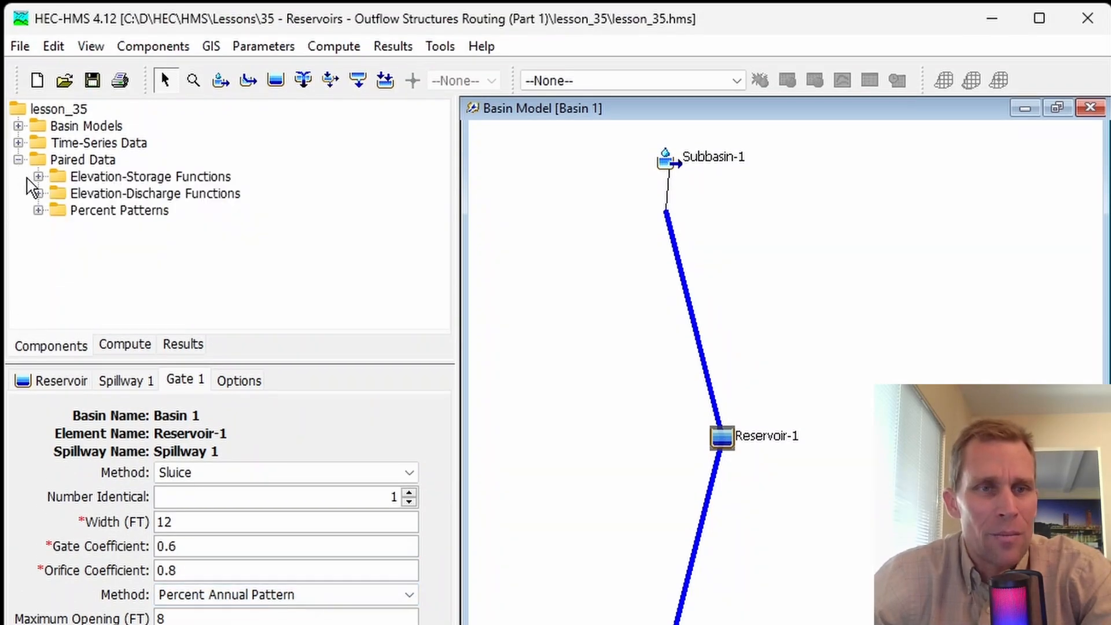
click(38, 210)
click(129, 231)
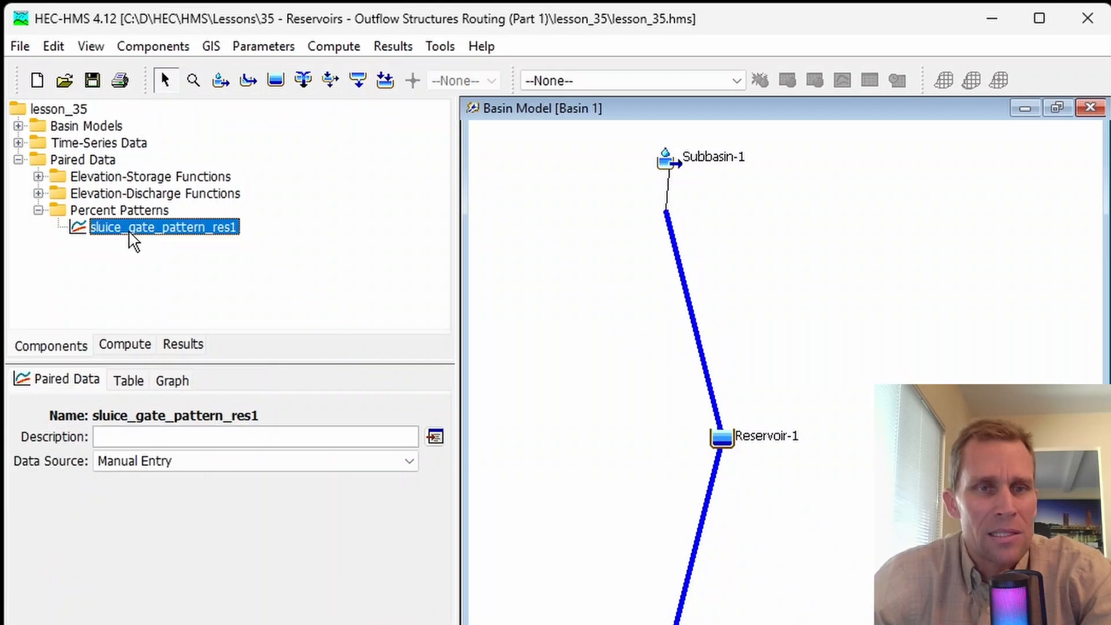
click(137, 394)
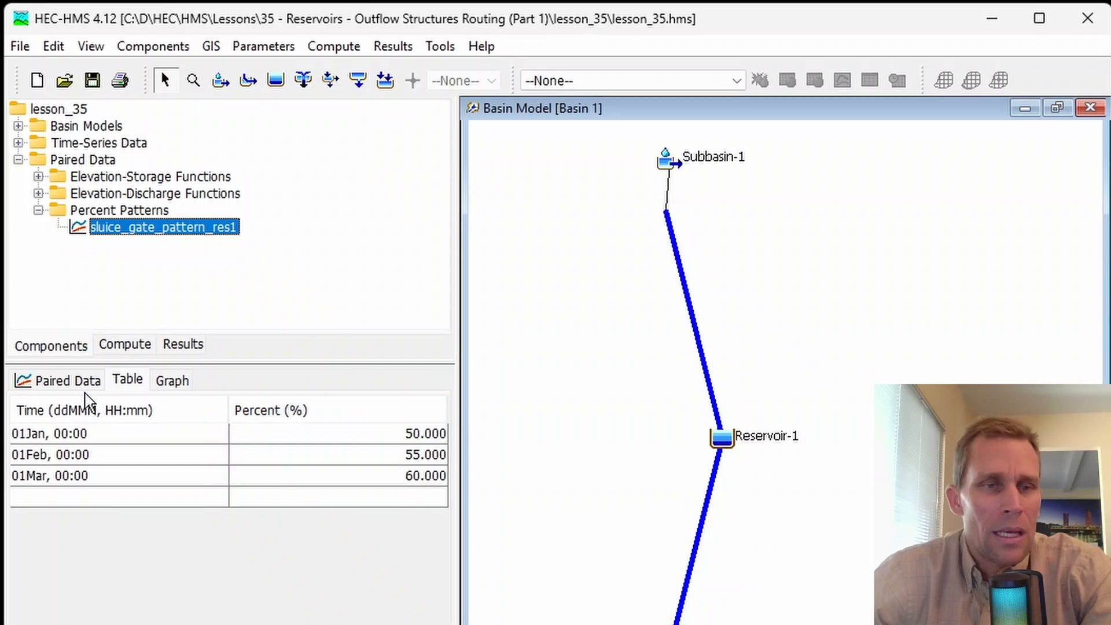
- Set the percent pattern's data source to Data Storage System (HEC-DSS) and check its DSS filename and pathname
click(83, 384)
click(137, 463)
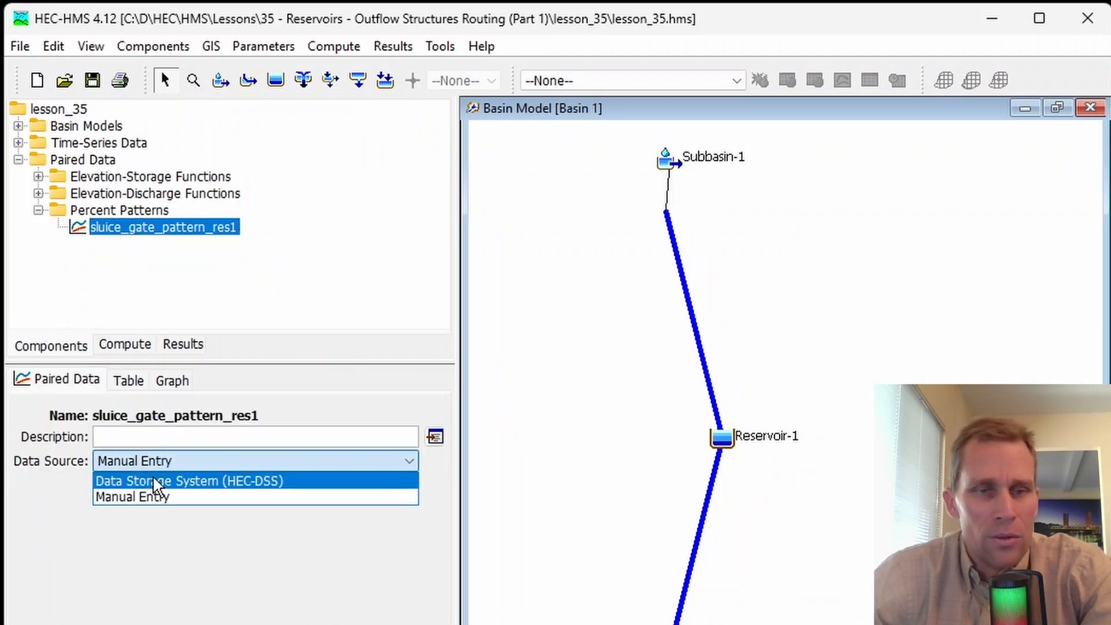
click(129, 481)
drag(165, 485, 308, 487)
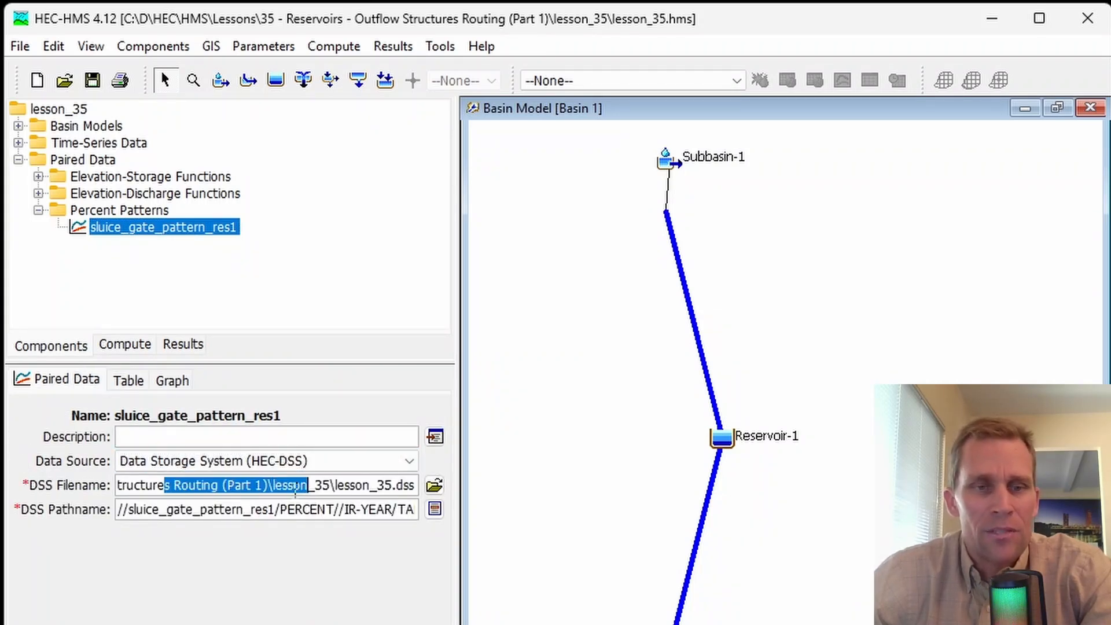
drag(238, 509, 279, 502)
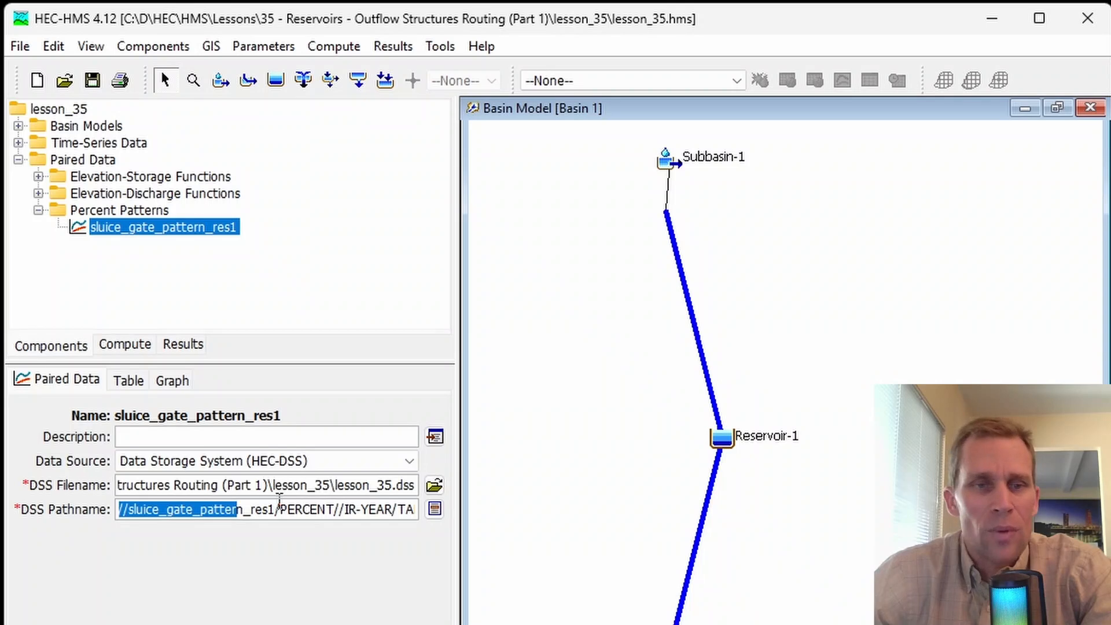
- Change Gate 1 of Spillway 1 to the Percent Time Series opening method with a maximum opening of 8 ft
click(18, 125)
click(38, 143)
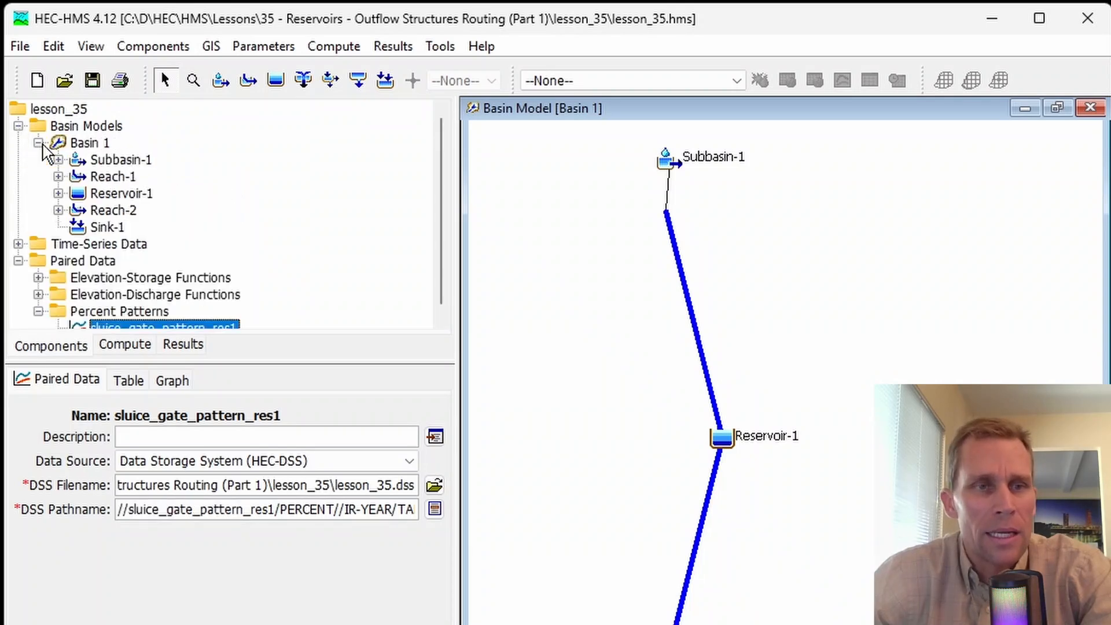
click(58, 194)
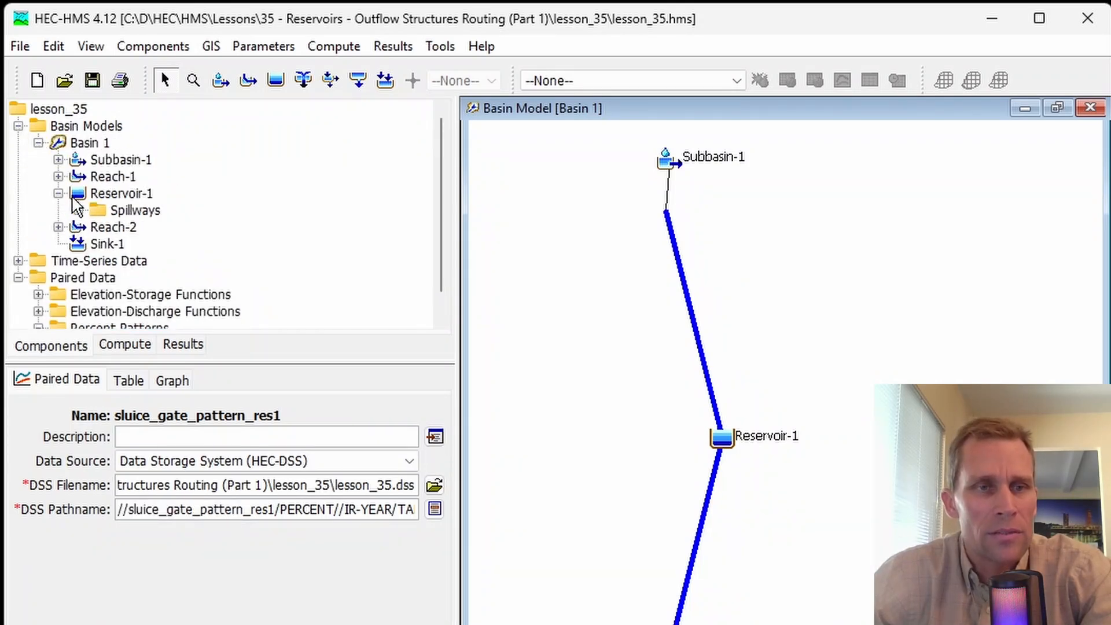
click(78, 210)
click(99, 226)
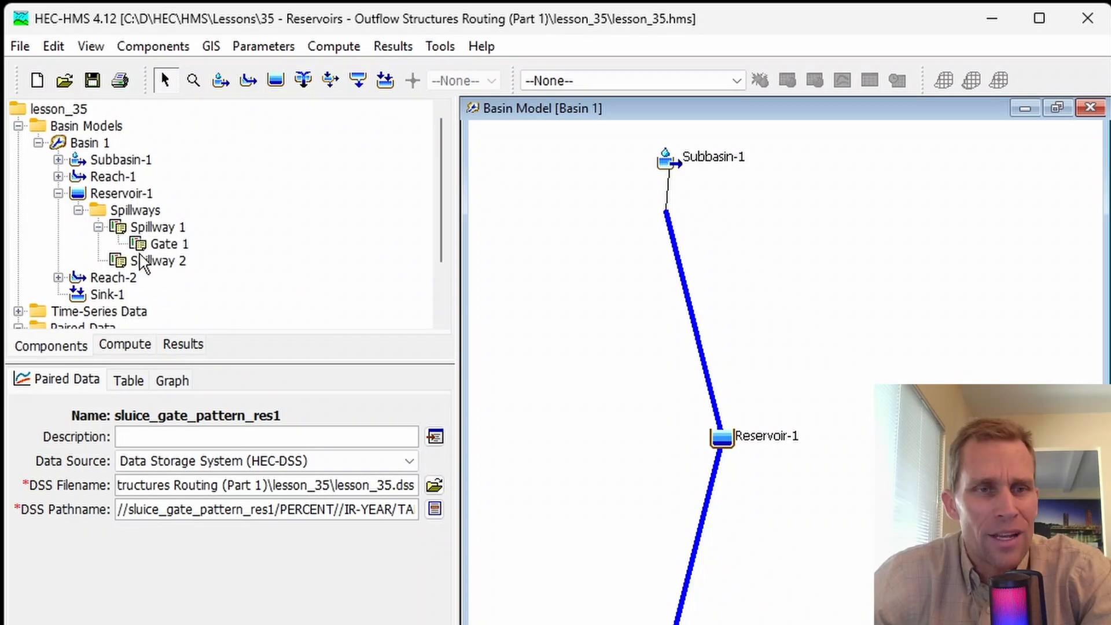
click(168, 244)
click(249, 595)
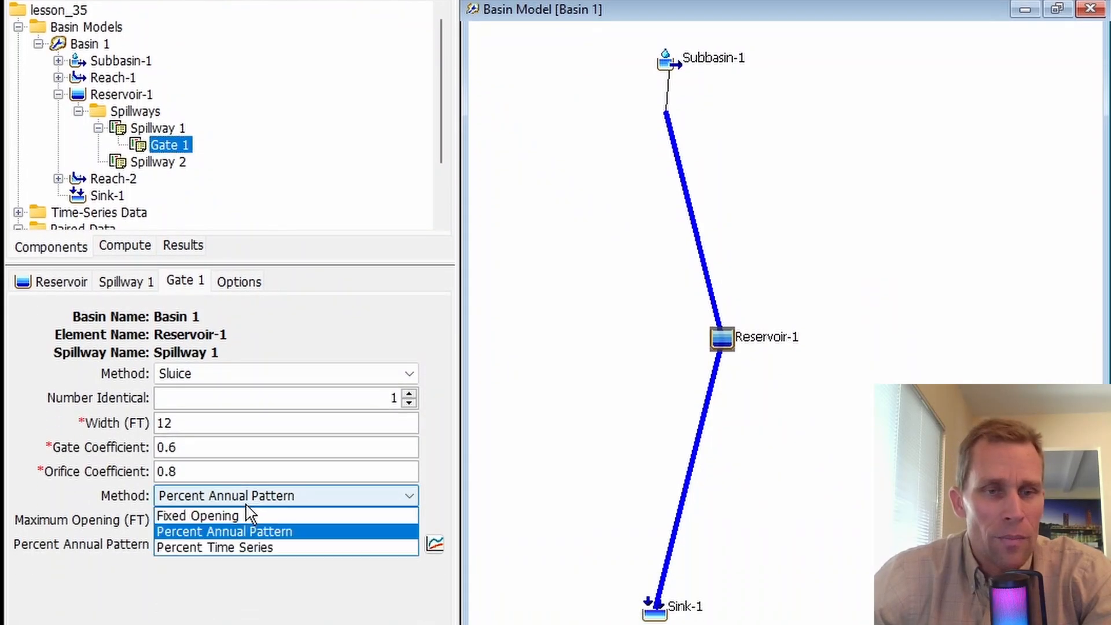
click(262, 548)
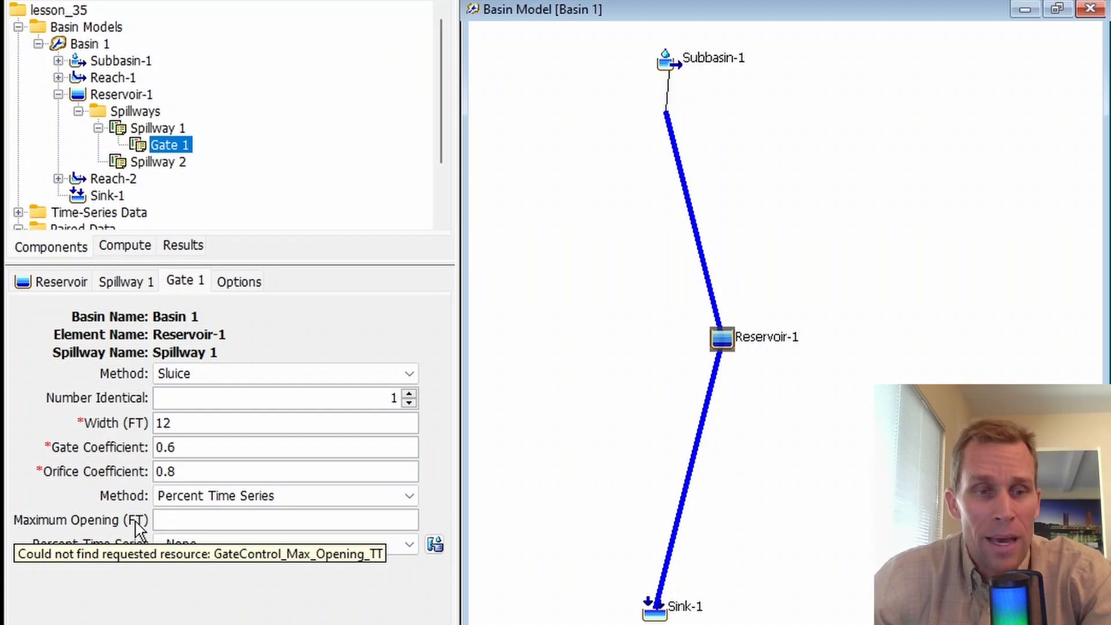
click(280, 528)
text(8)
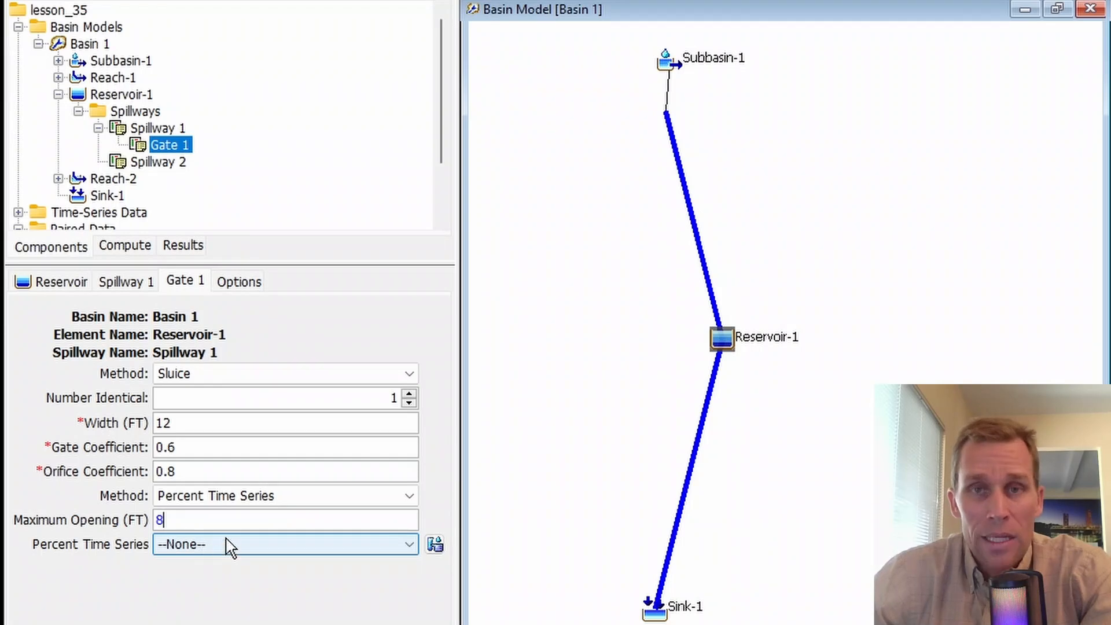
- Create a Percent Gages time-series component named sluice_gate_pattern_res1
click(154, 46)
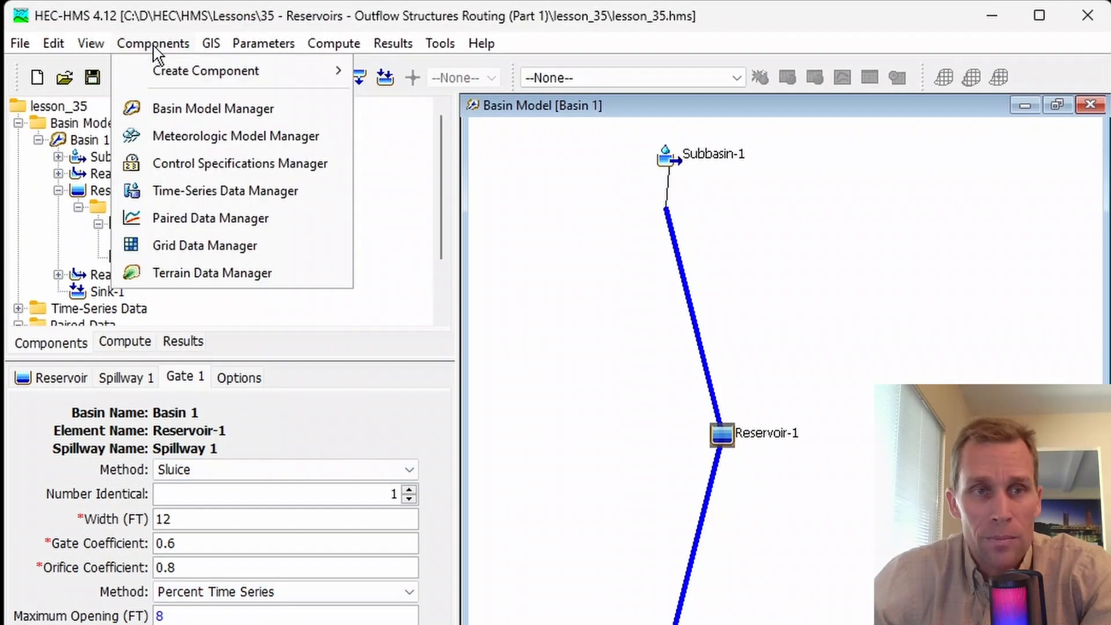
click(201, 191)
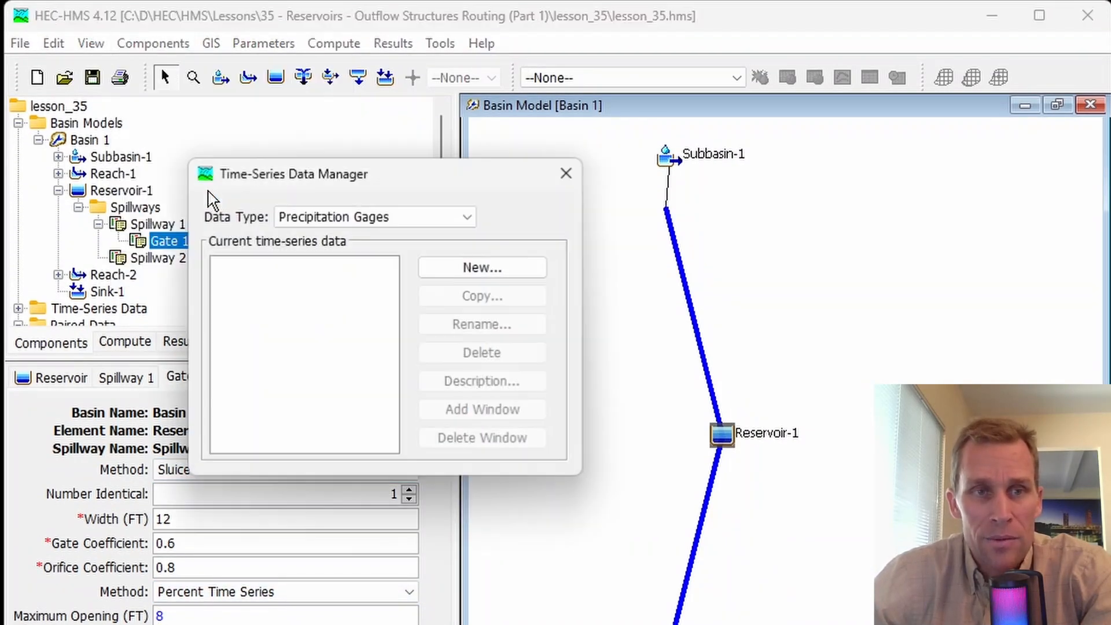
click(399, 225)
scroll(405, 295, down, 3)
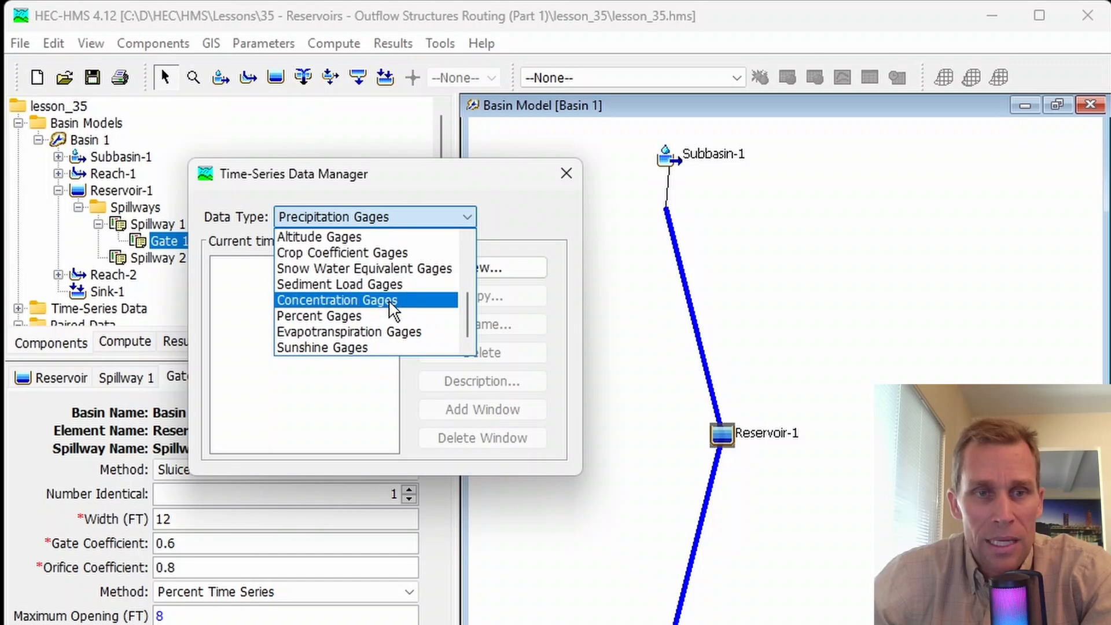
click(340, 316)
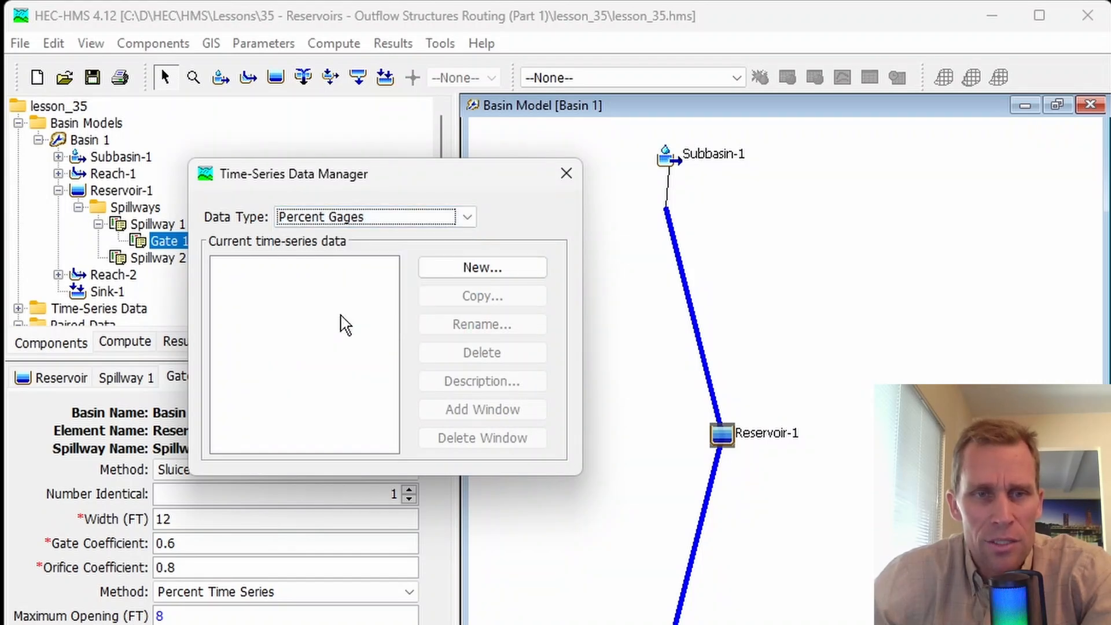
click(459, 270)
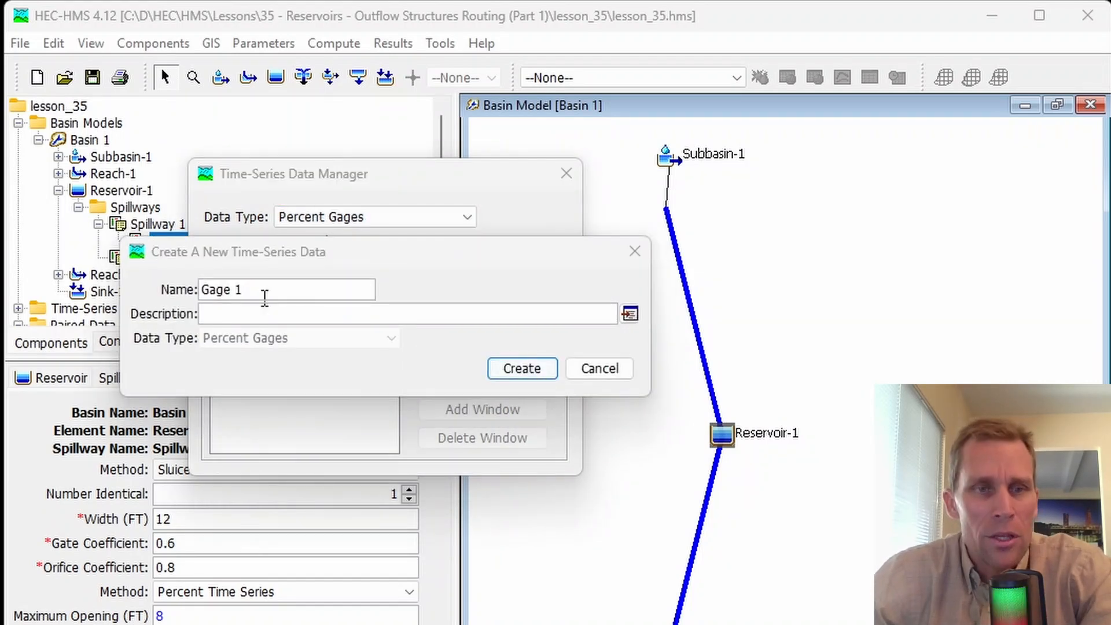
text(sluice_gate_pattern_res1)
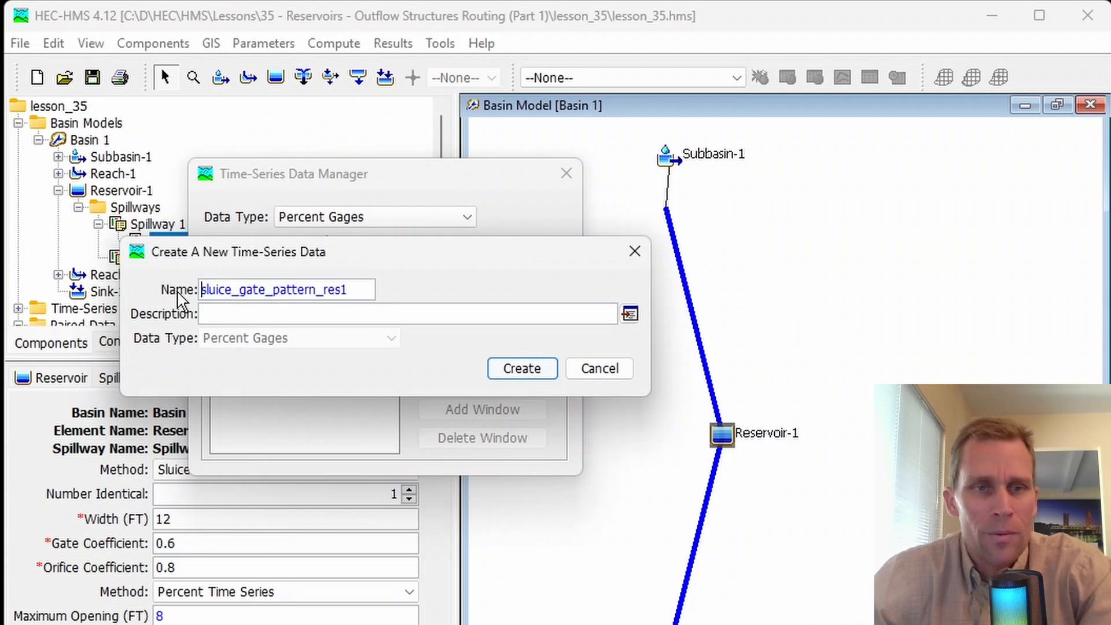
drag(214, 253, 258, 236)
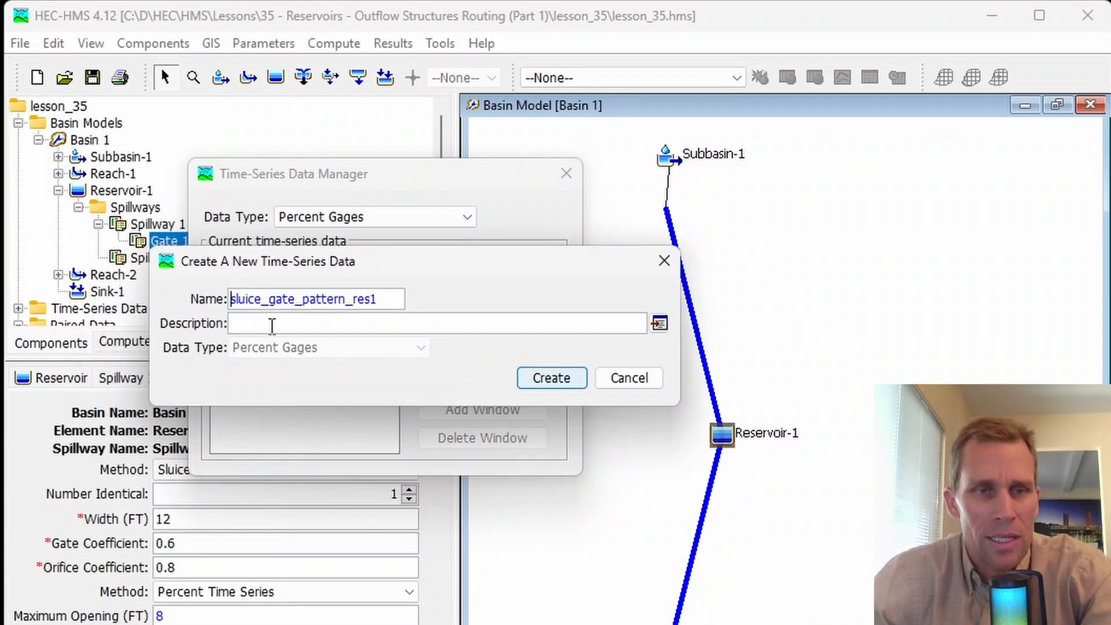
click(580, 381)
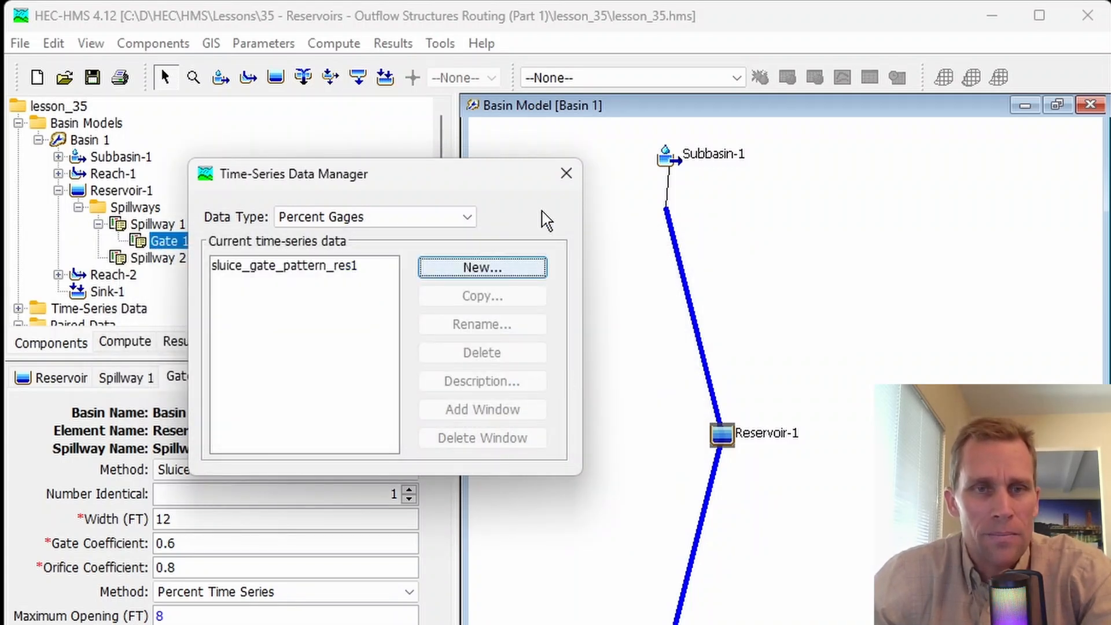
click(566, 173)
- Assign the sluice_gate_pattern_res1 gage as the percent time series of Gate 1
click(280, 547)
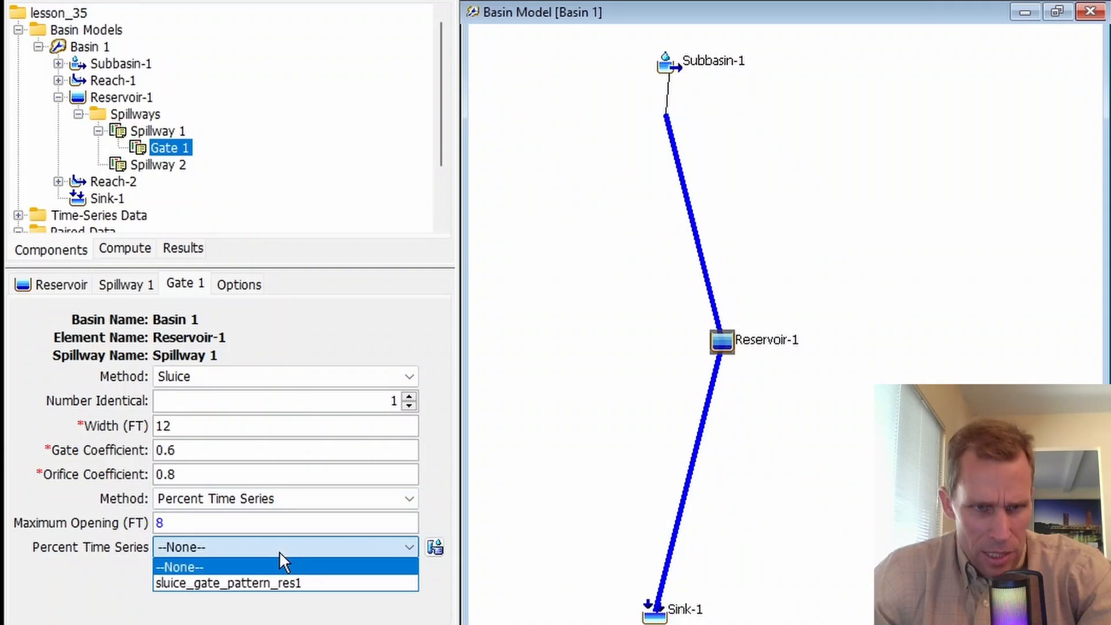
click(266, 583)
- Open the time window of the sluice_gate_pattern_res1 percent gage under the time-series data
click(18, 141)
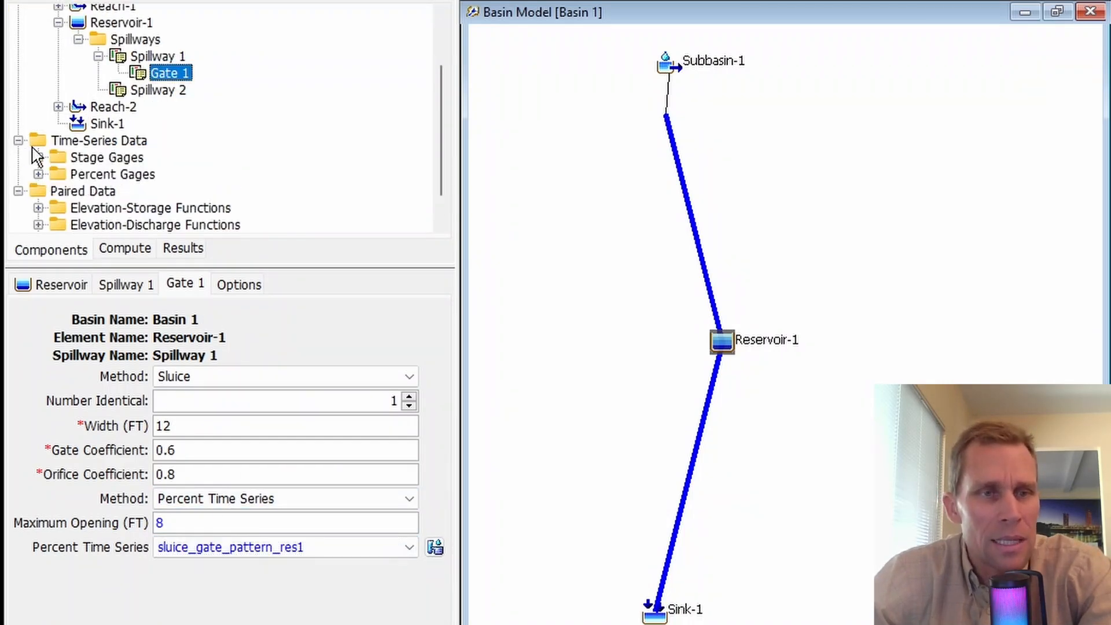
click(38, 175)
click(110, 194)
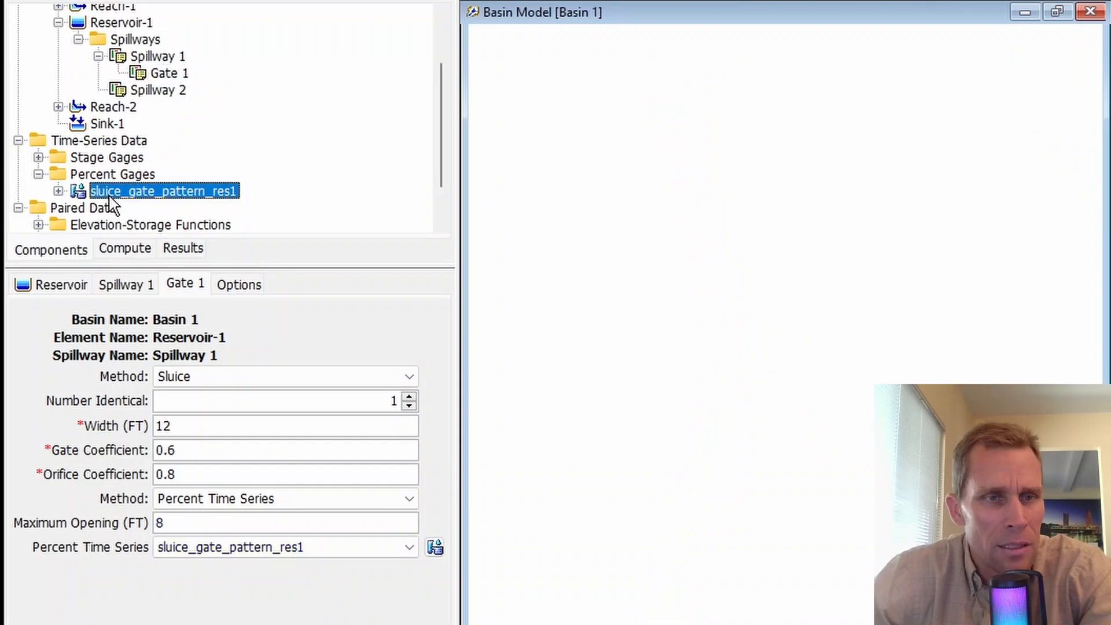
double_click(110, 195)
click(141, 210)
scroll(194, 200, down, 1)
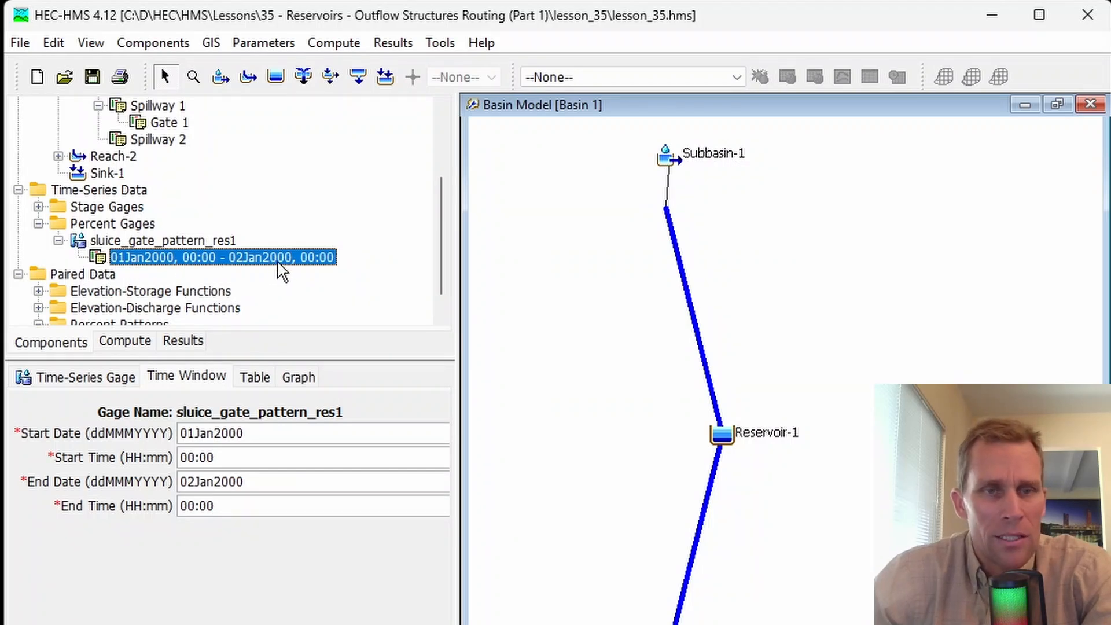
- Check the manual-entry fields for adding a time window to the sluice_gate_pattern_res1 gage, without adding one
right_click(261, 261)
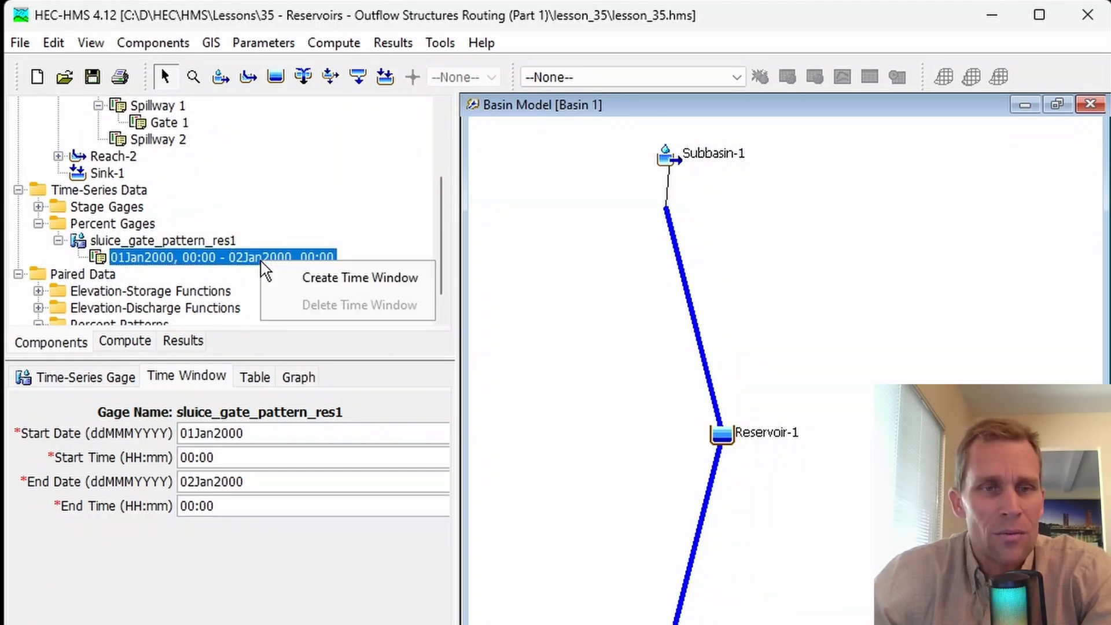
click(150, 241)
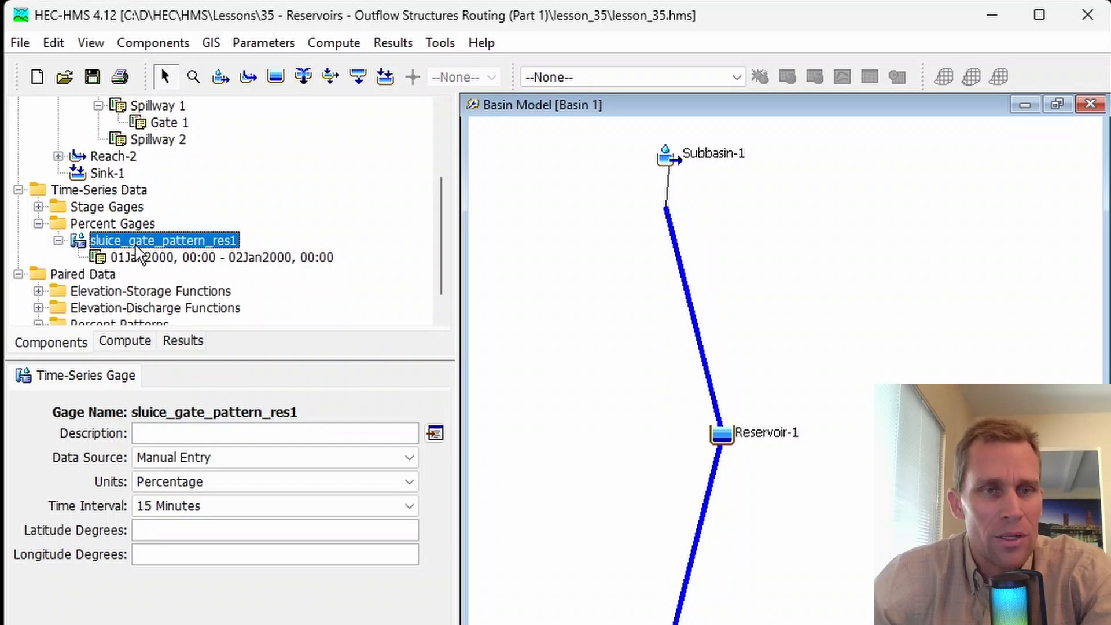
right_click(150, 242)
click(224, 348)
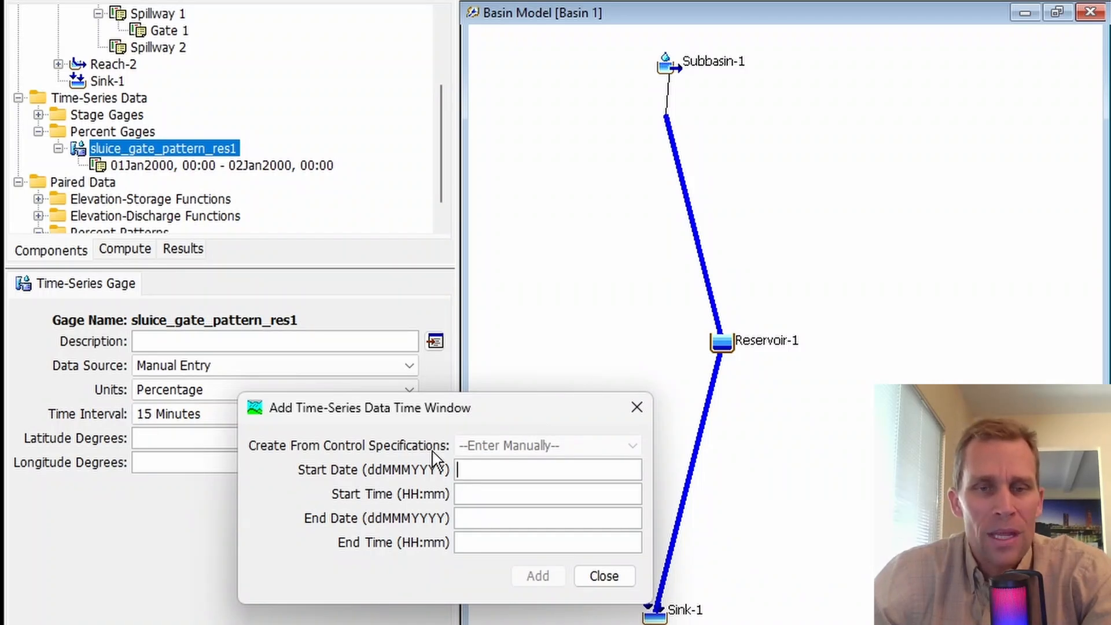
click(636, 408)
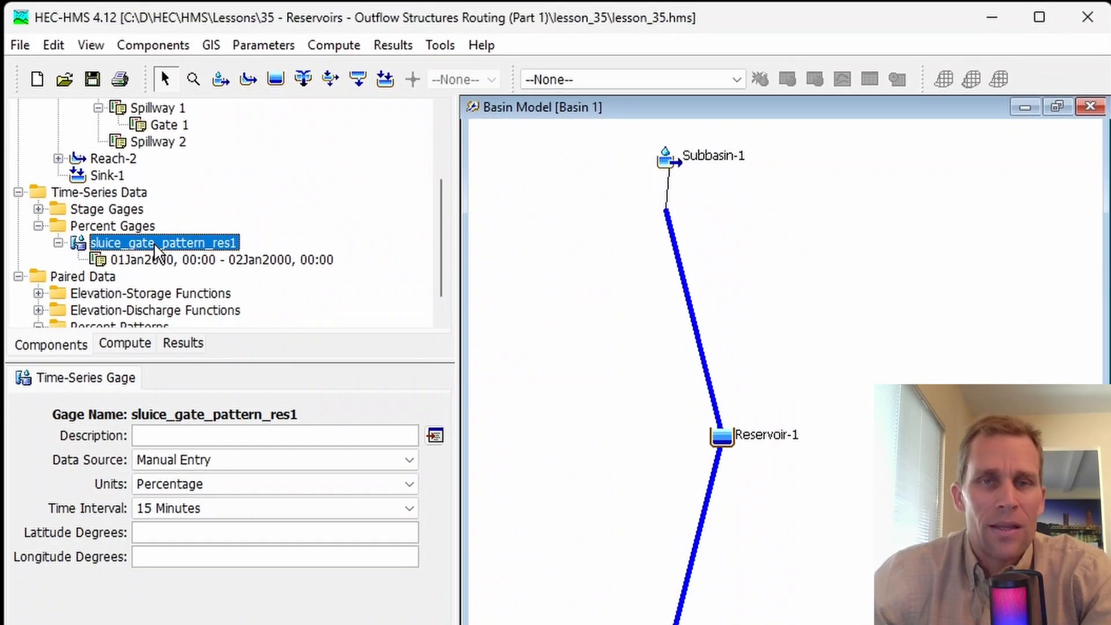
- Review the sluice_gate_pattern_res1 gage's time window, percent table and available time intervals
click(189, 261)
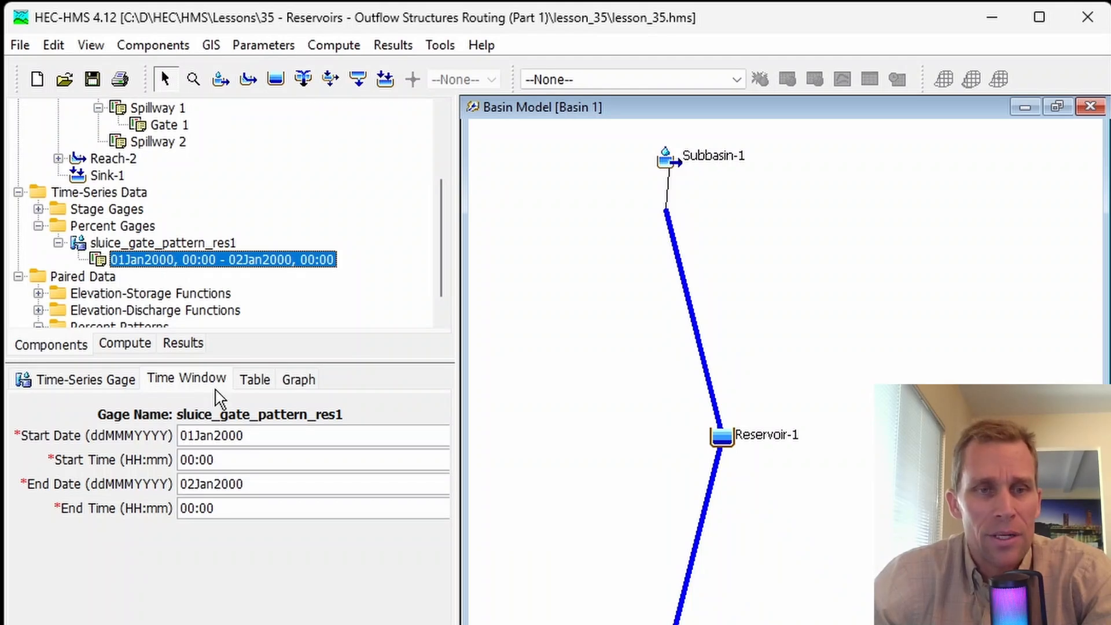
click(199, 388)
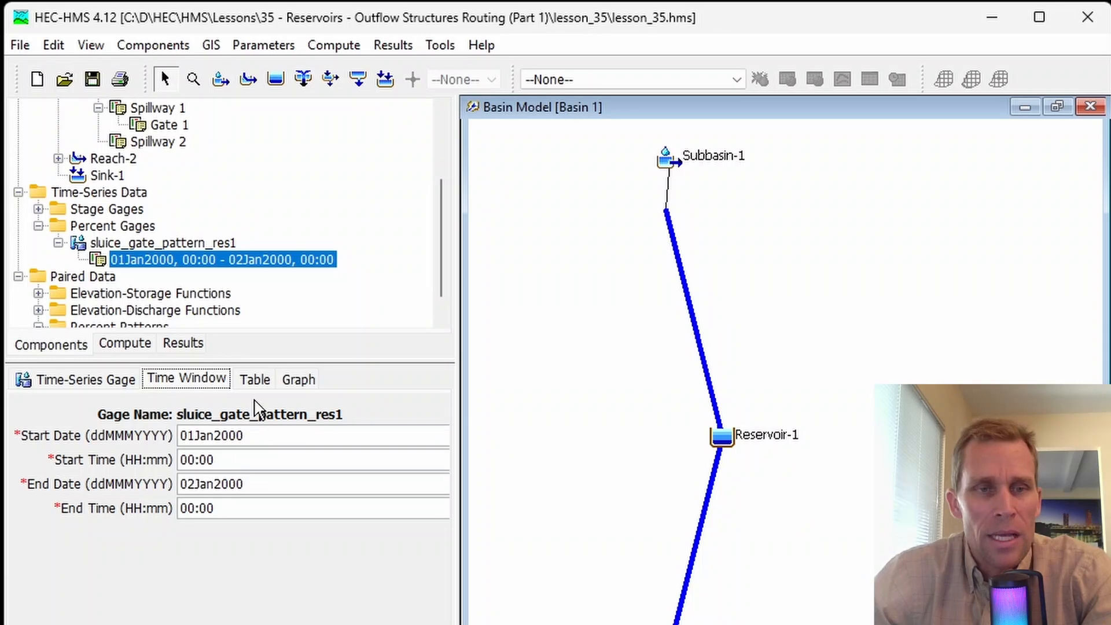
click(255, 379)
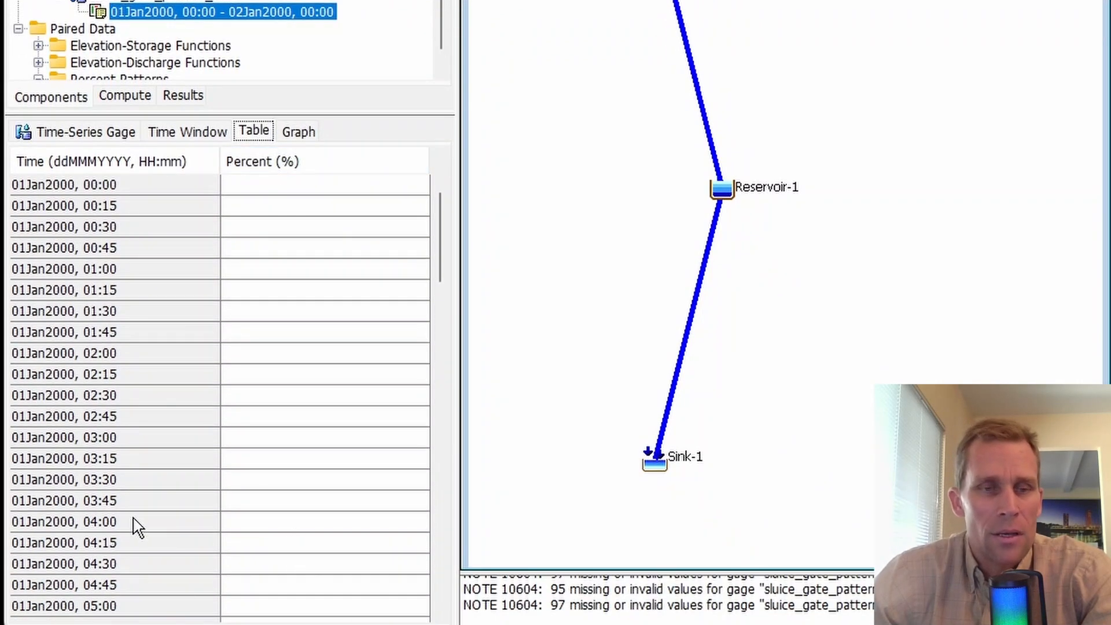
click(171, 133)
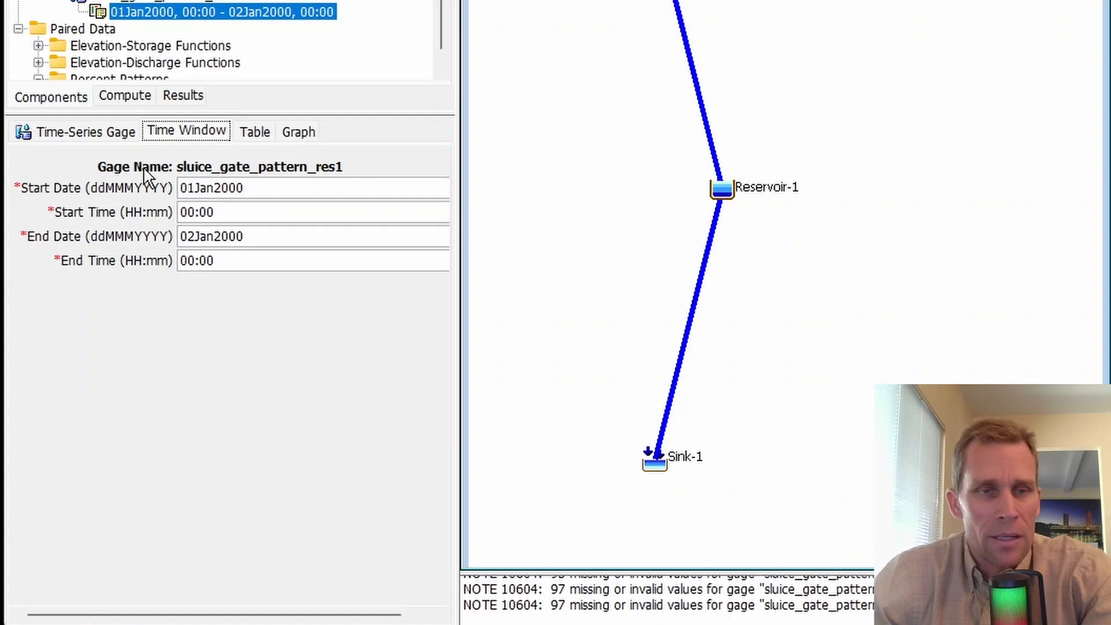
click(115, 135)
click(183, 262)
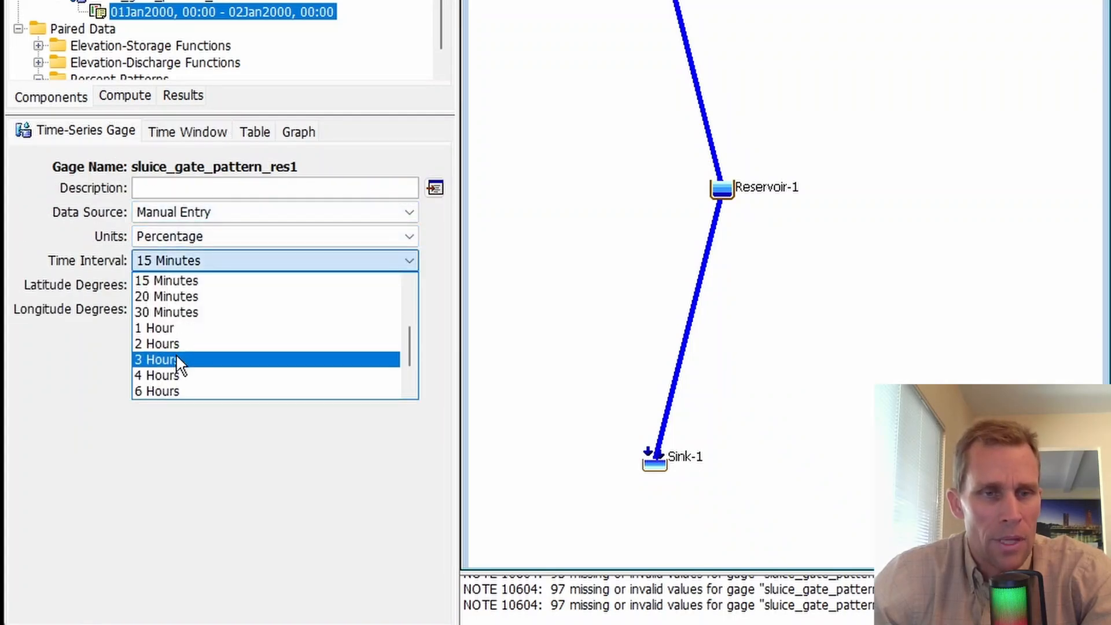
click(100, 394)
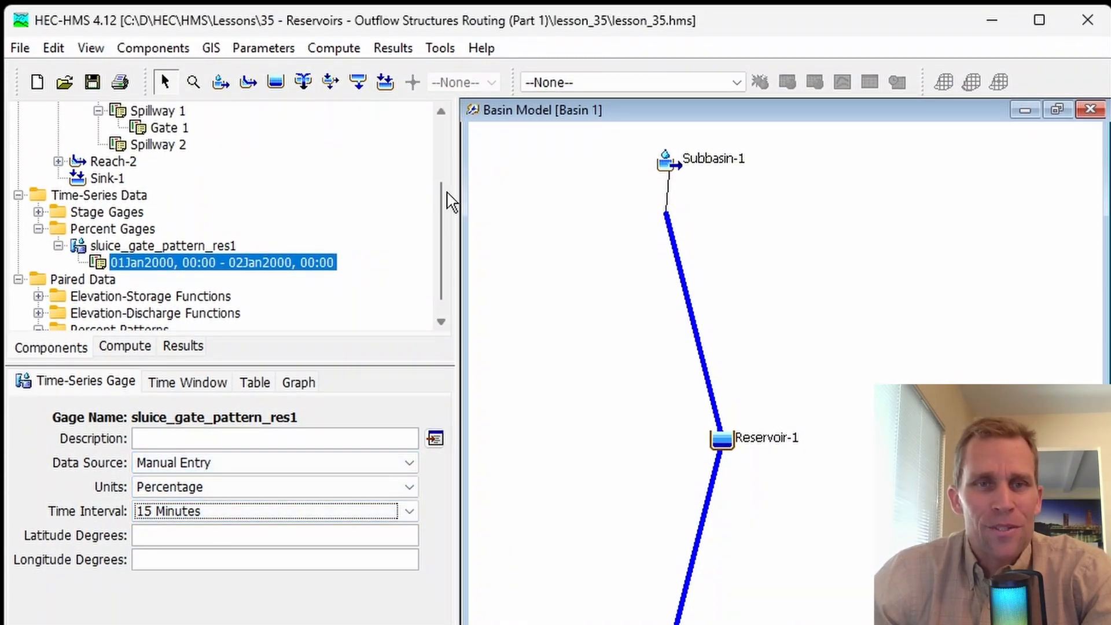
- Change Gate 1 of Spillway 1 to the Radial method with width 12 ft, gate coefficient 0.5 and orifice coefficient 0.8
scroll(181, 149, up, 3)
click(165, 243)
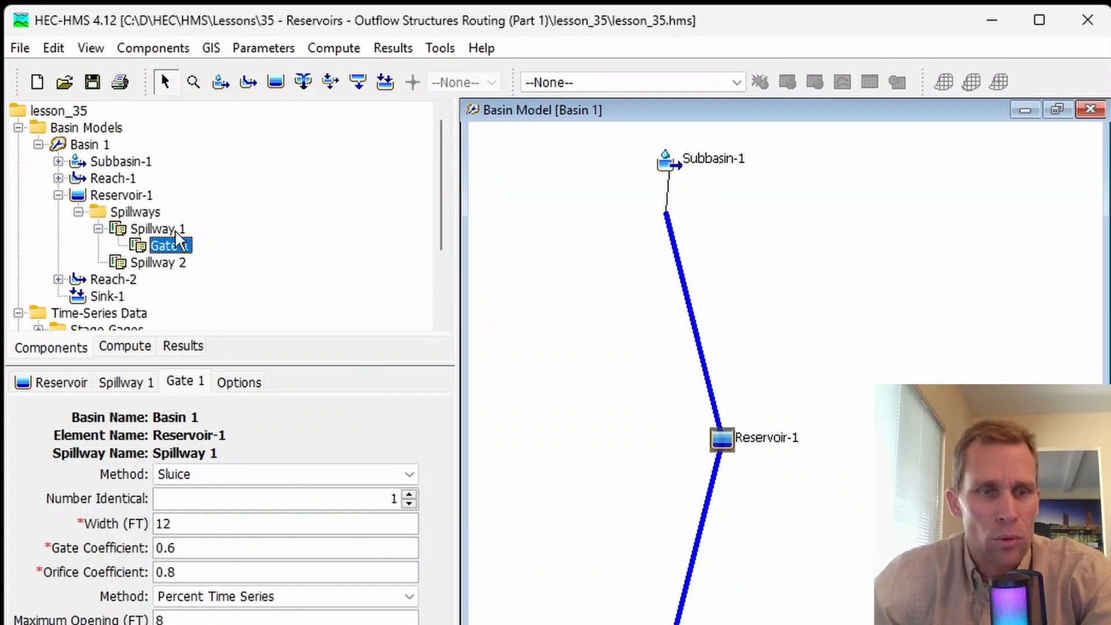
click(241, 385)
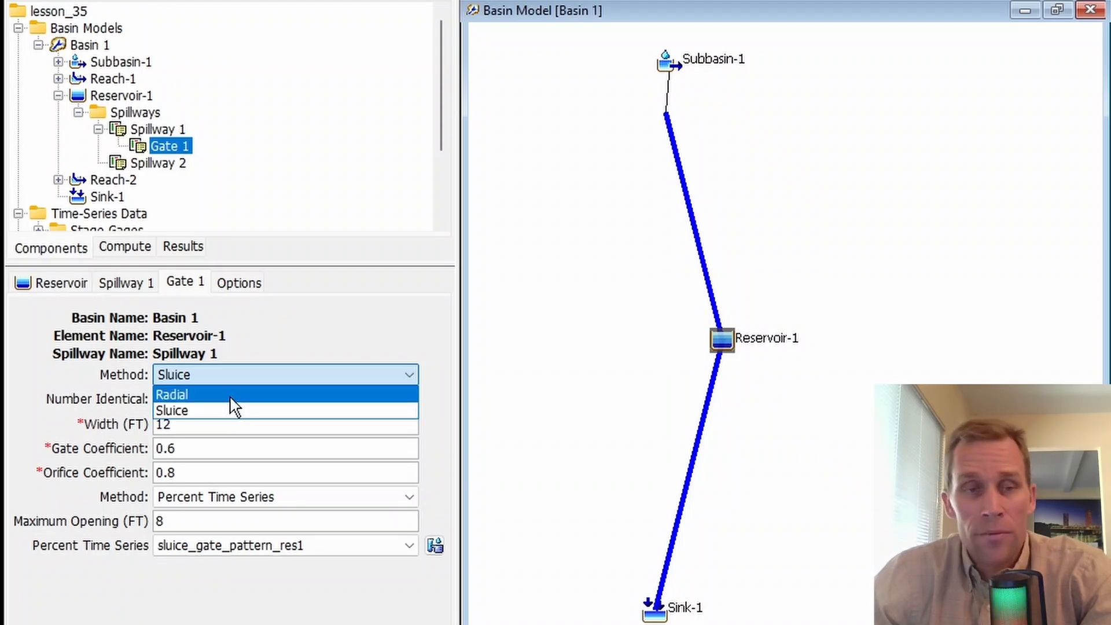
click(230, 396)
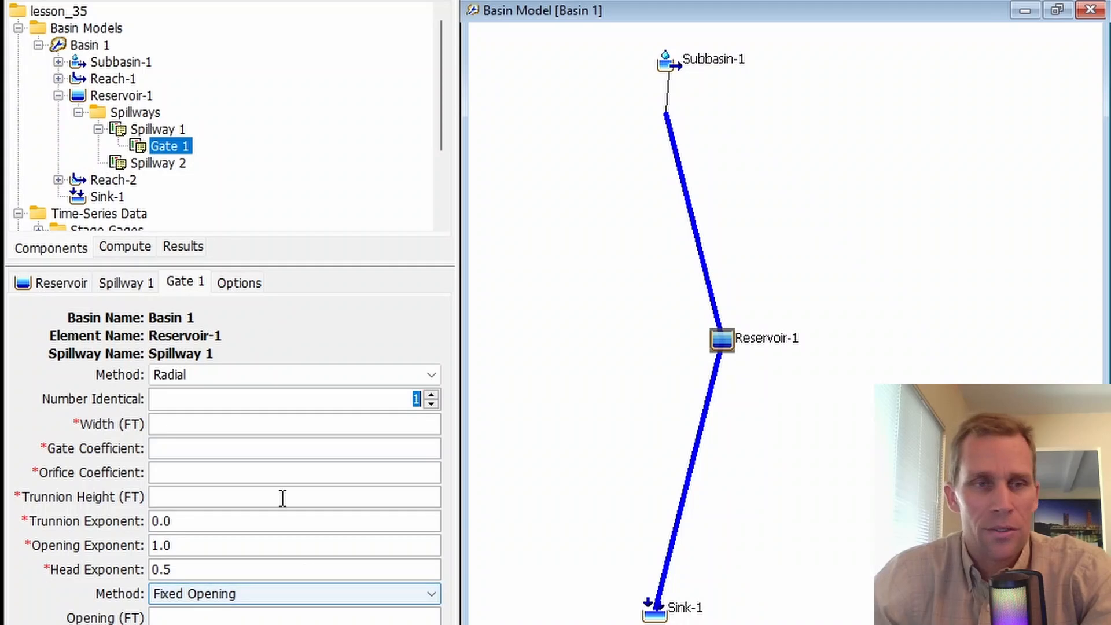
click(202, 424)
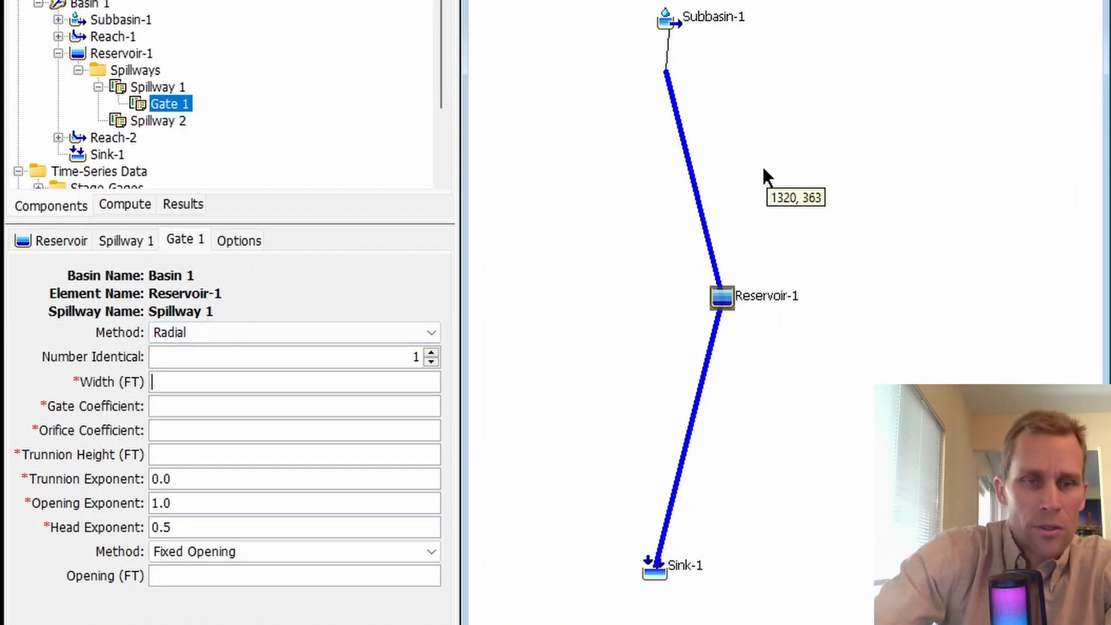
text(12)
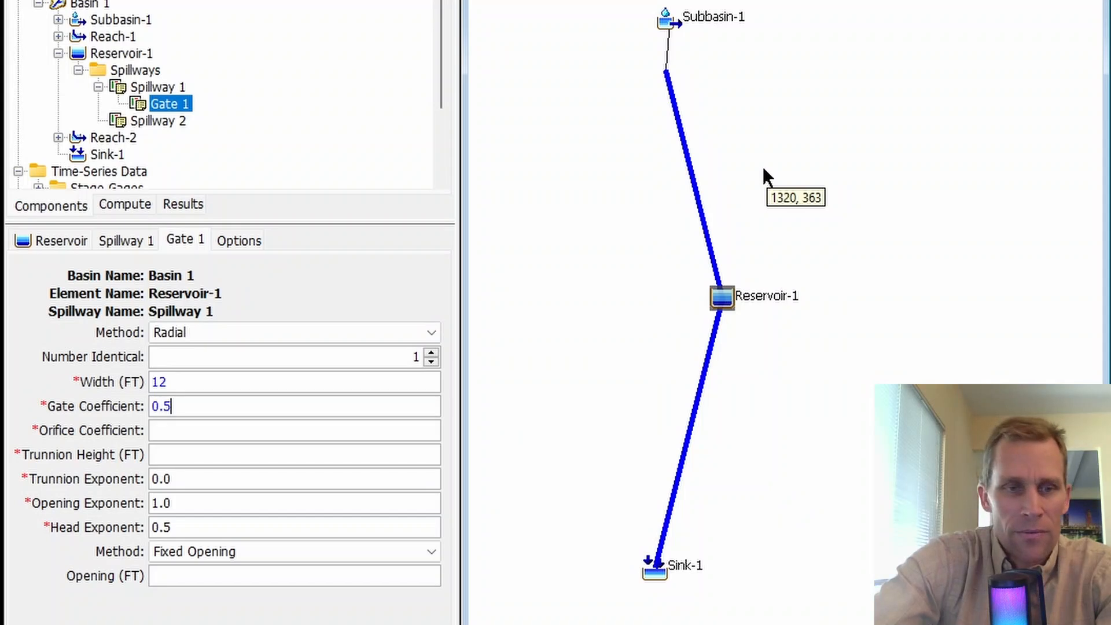
text(0.8)
key(Tab)
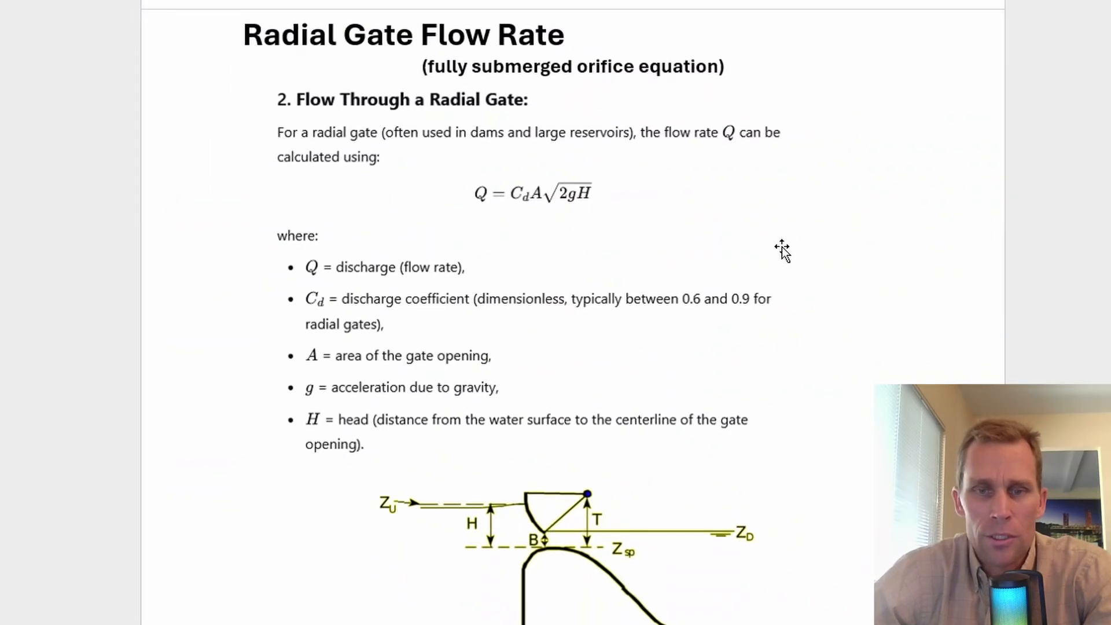
- Examine the radial gate diagram, flow equations and typical exponent values in the reference document
scroll(782, 250, down, 1)
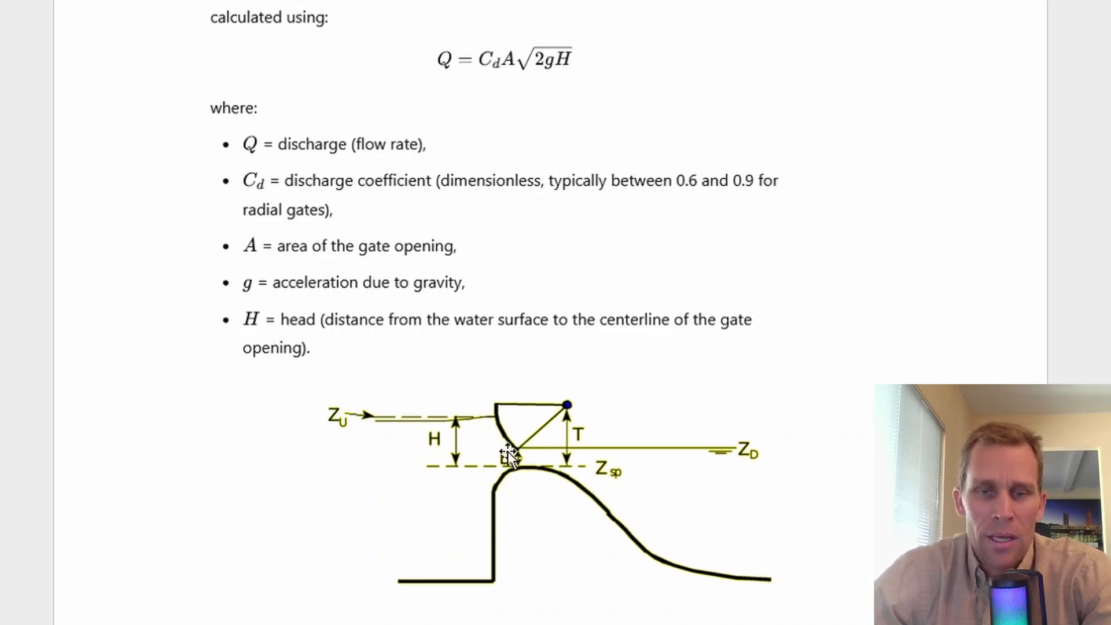
scroll(575, 429, down, 10)
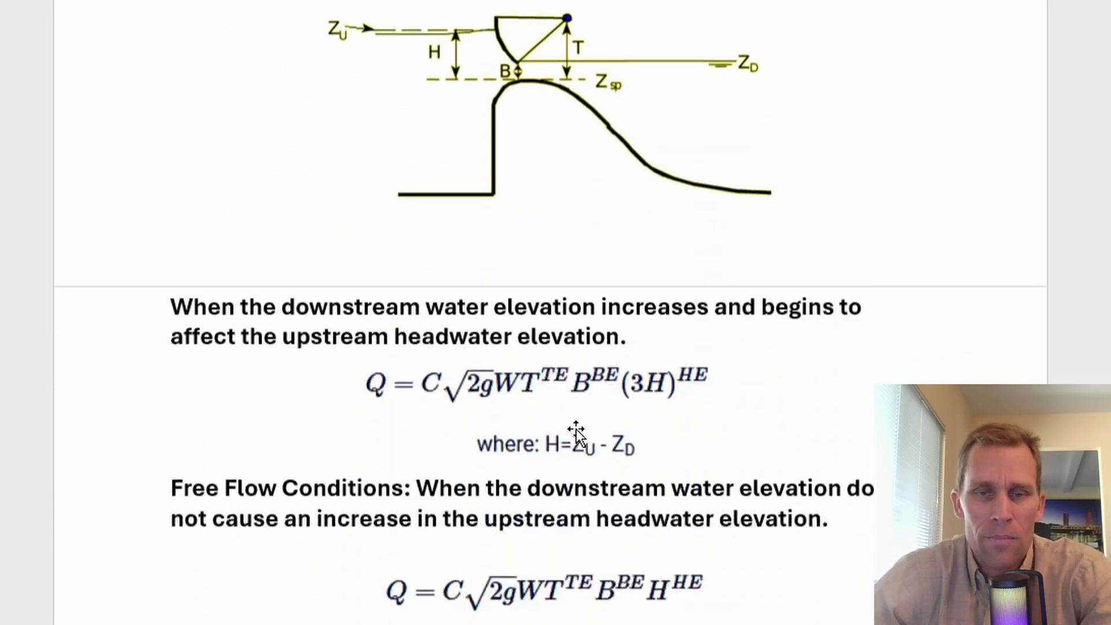
scroll(579, 429, down, 2)
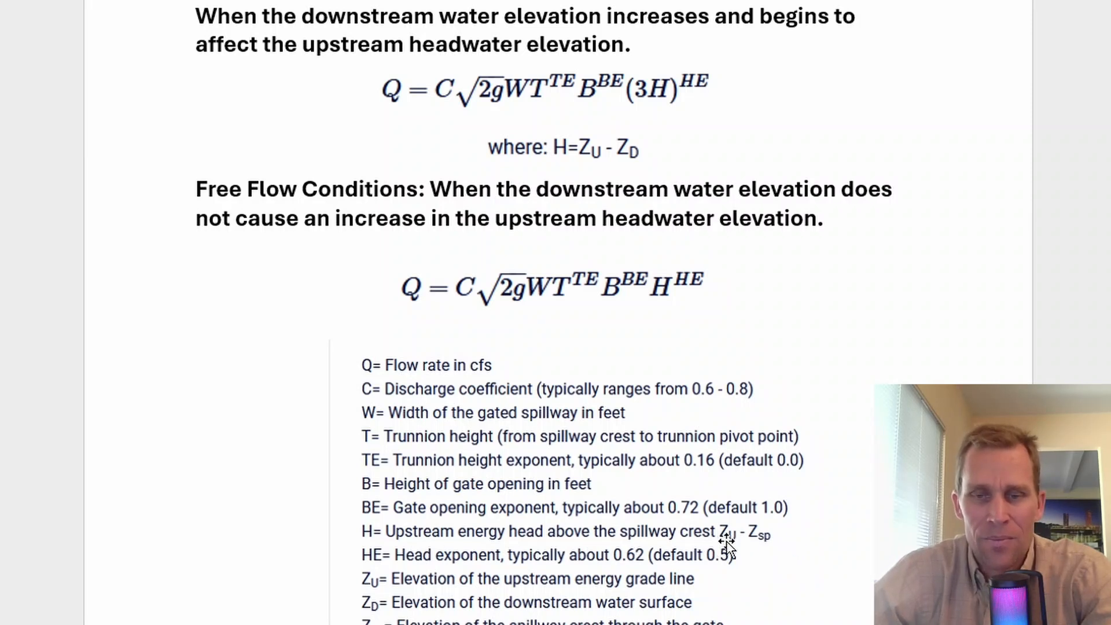
scroll(684, 415, up, 5)
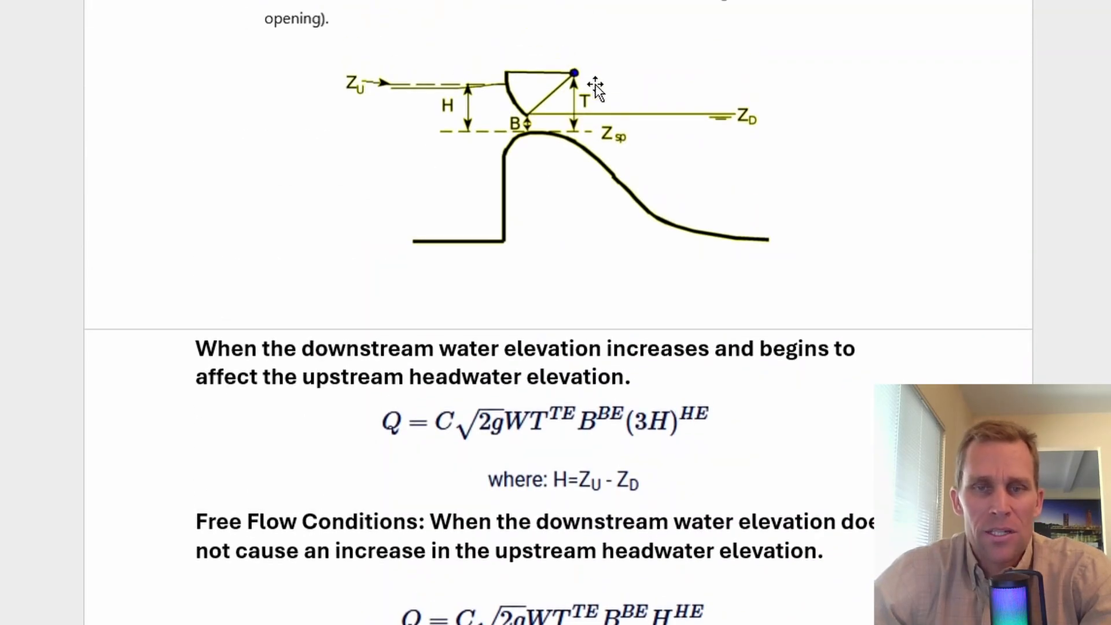
scroll(412, 209, up, 2)
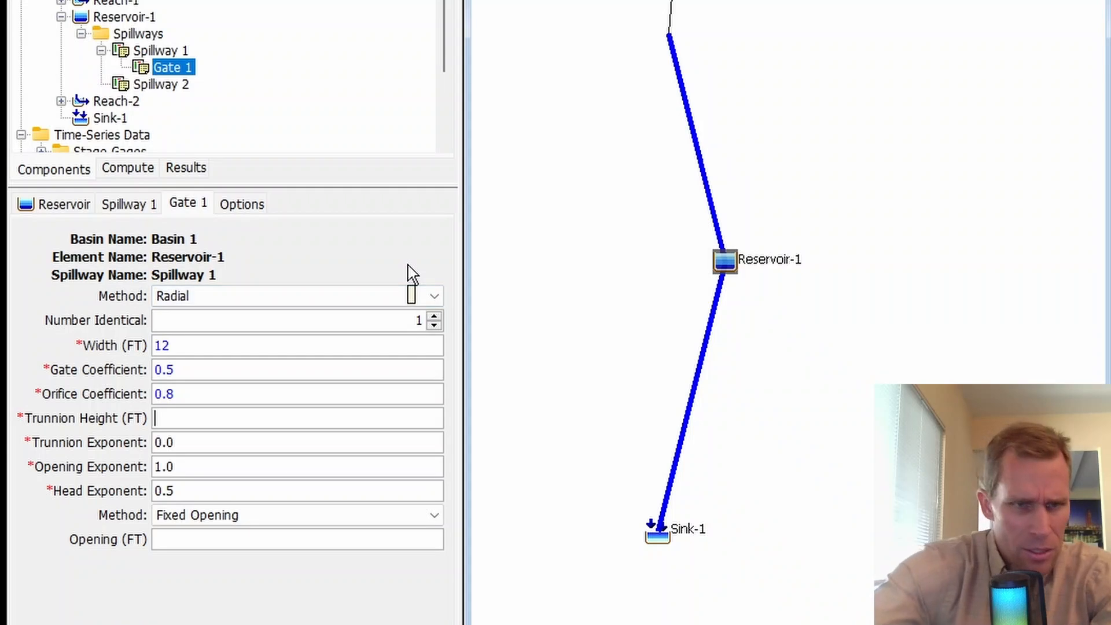
- Set Gate 1's trunnion height to 8 ft, trunnion exponent to 0.16, opening exponent to 0.72 and head exponent to 0.62
text(8)
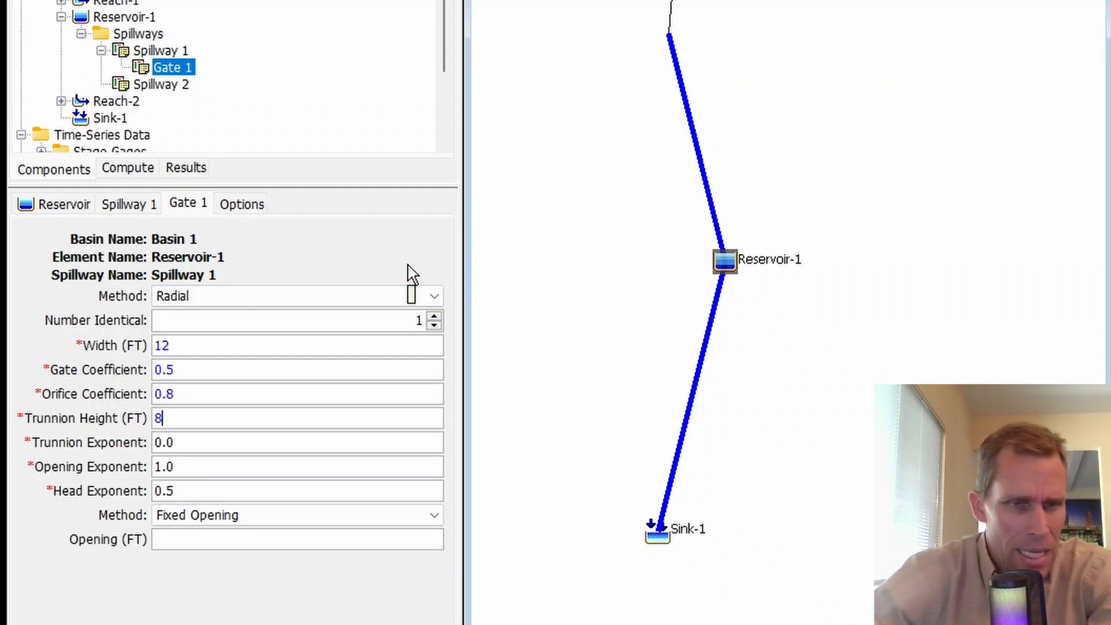
key(Tab)
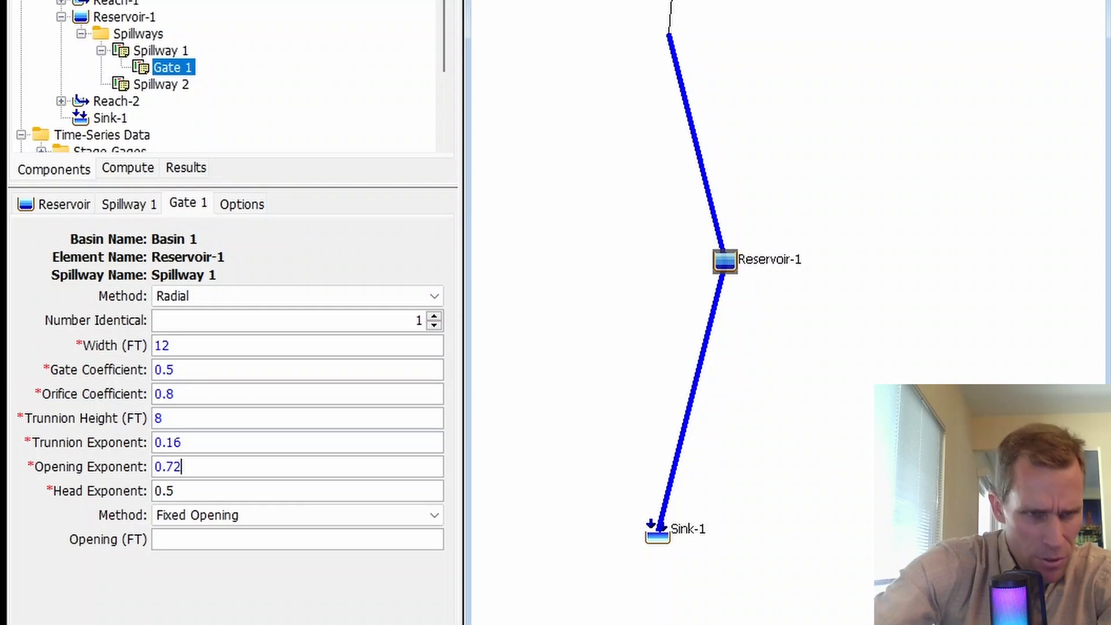
text(0)
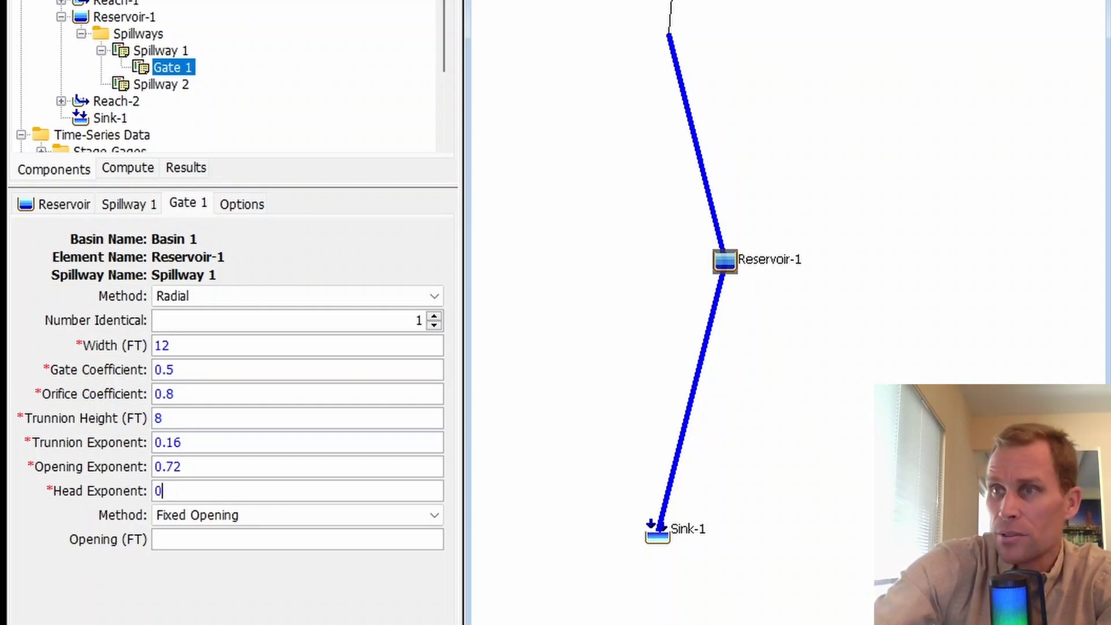
text(.62)
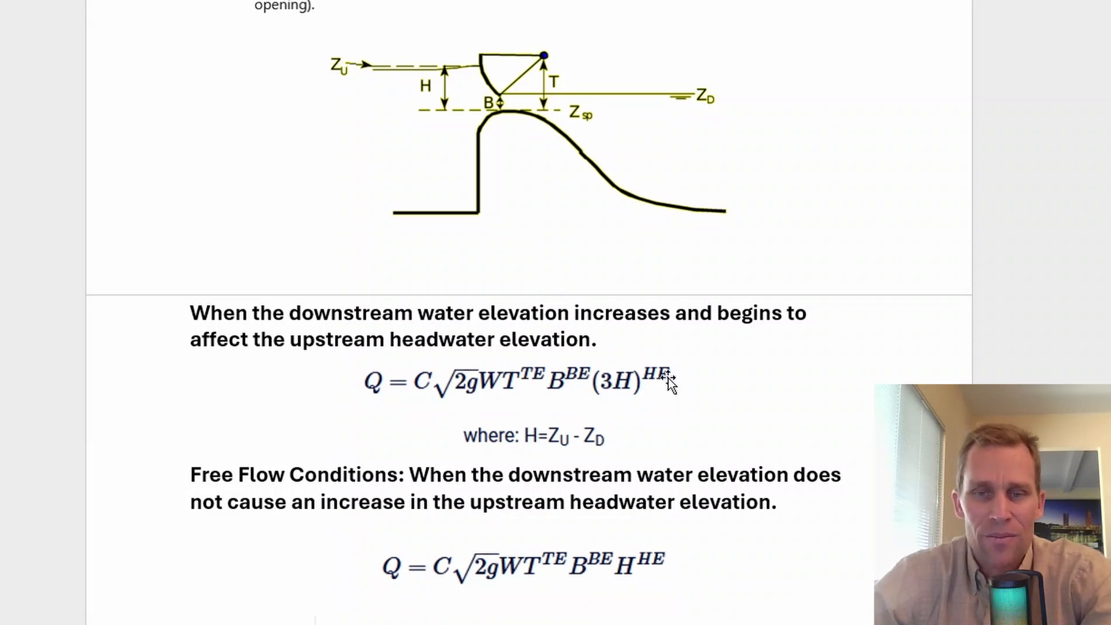
- Review the submerged and free-flow radial gate equations, and check which opening methods Gate 1 offers
scroll(786, 385, down, 5)
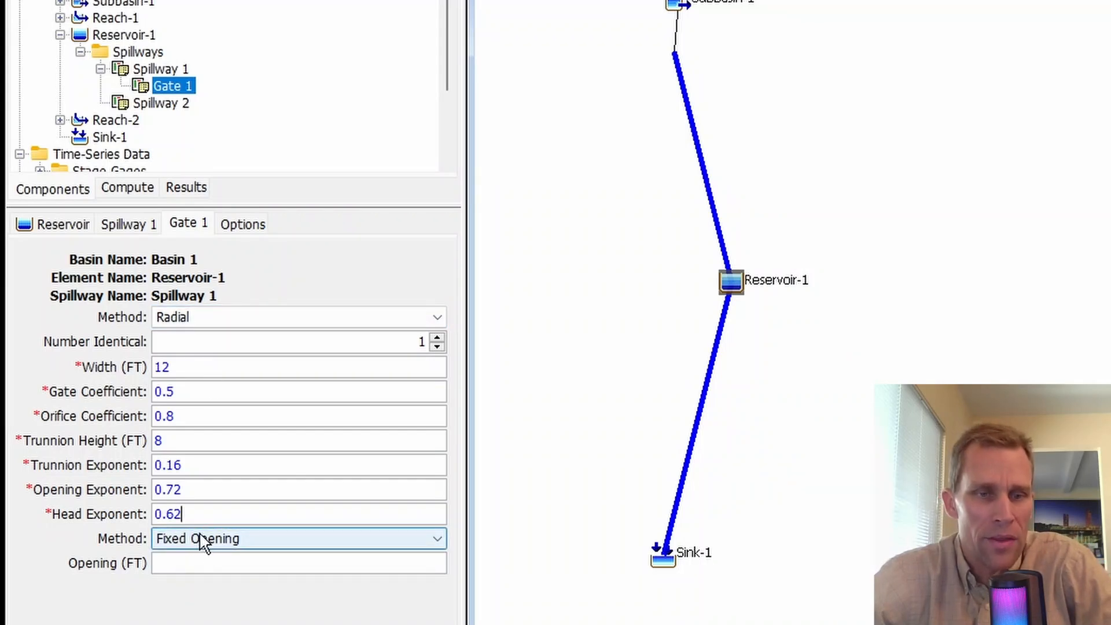
click(245, 541)
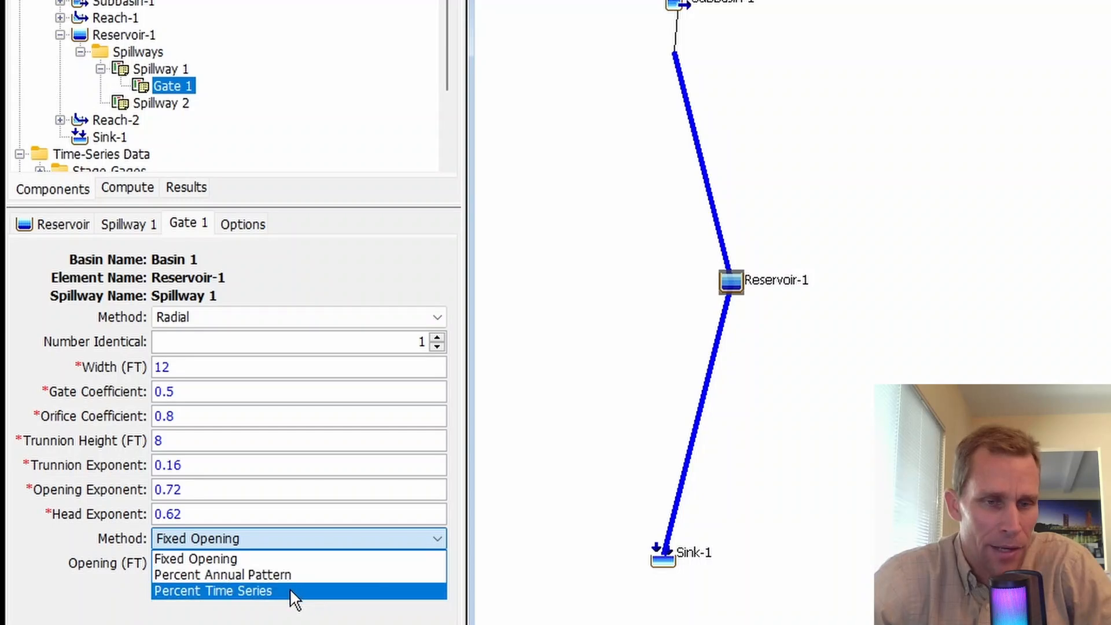
click(292, 618)
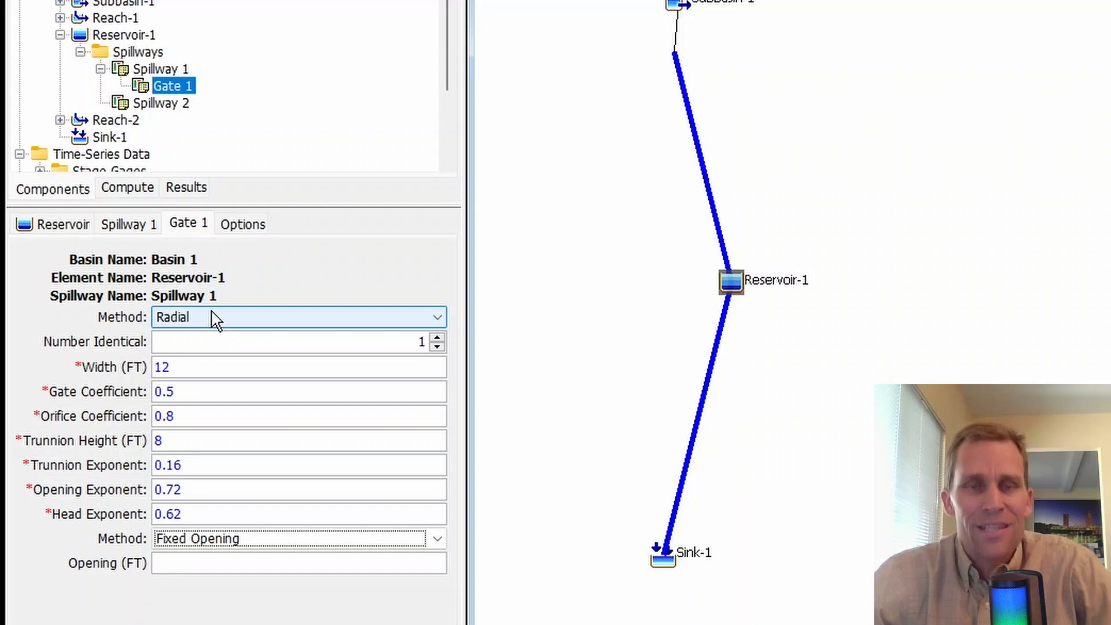
- Review the spillway methods available for Spillway 1 and the gate methods available for Gate 1
click(160, 69)
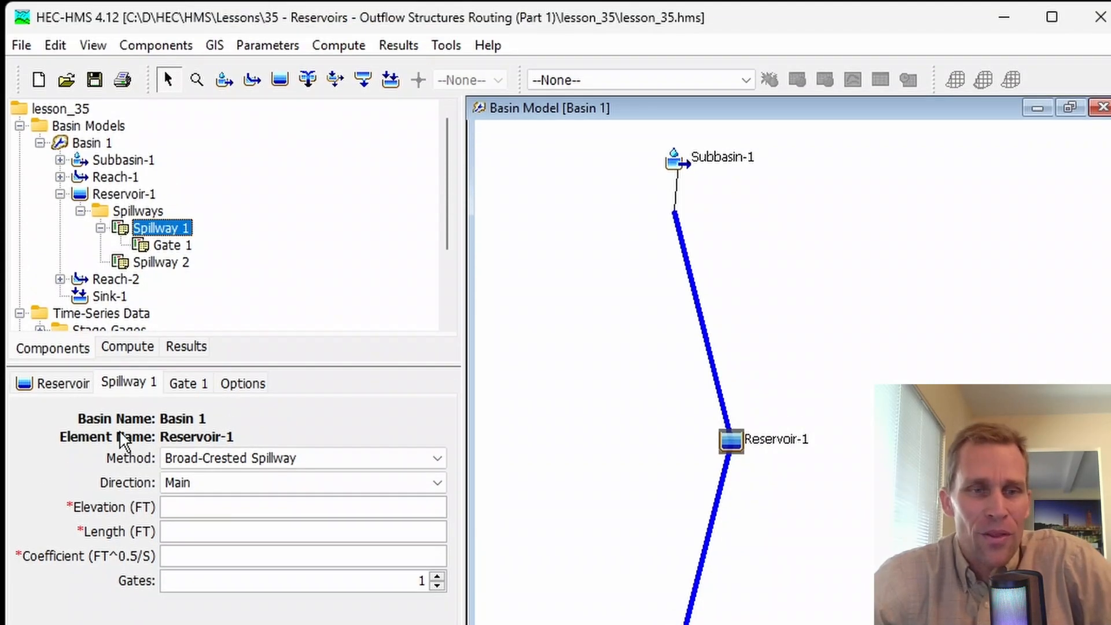
click(317, 458)
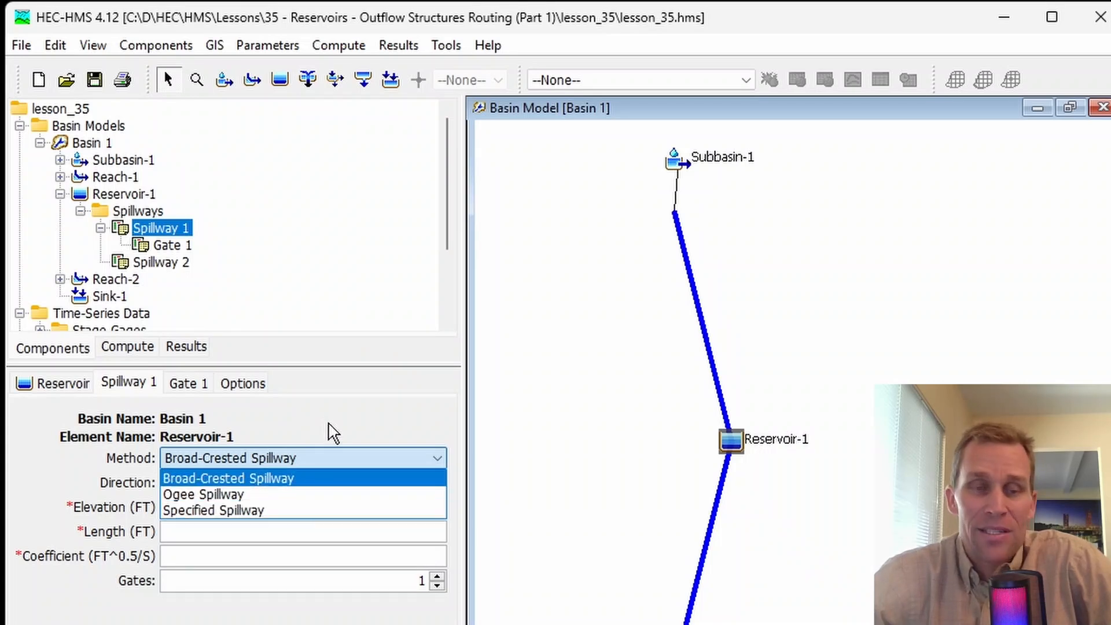
click(329, 429)
click(184, 383)
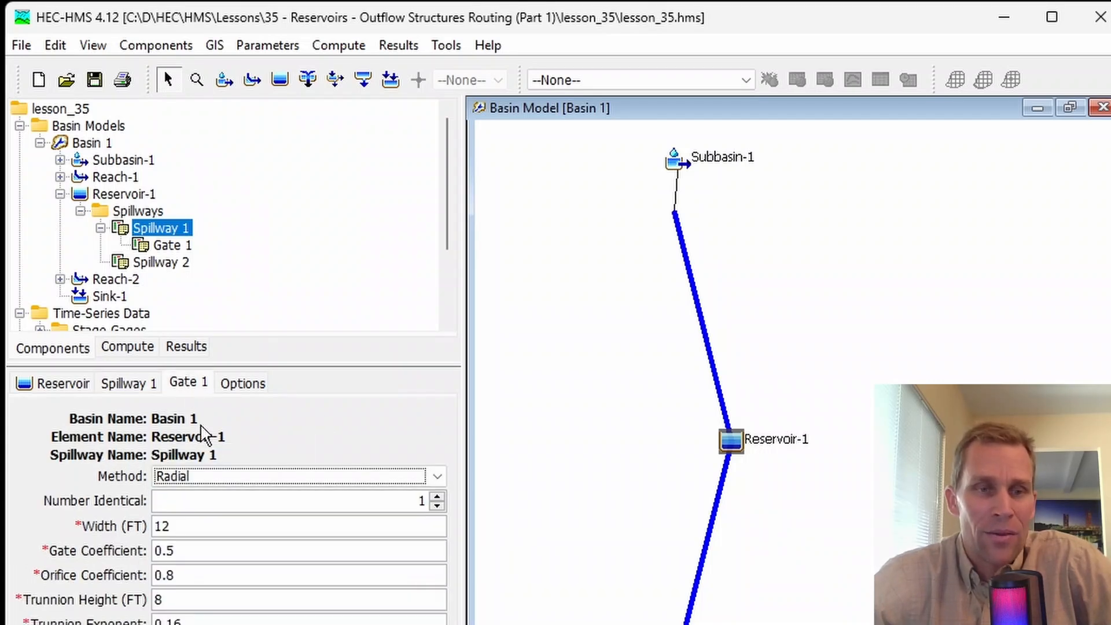
click(228, 478)
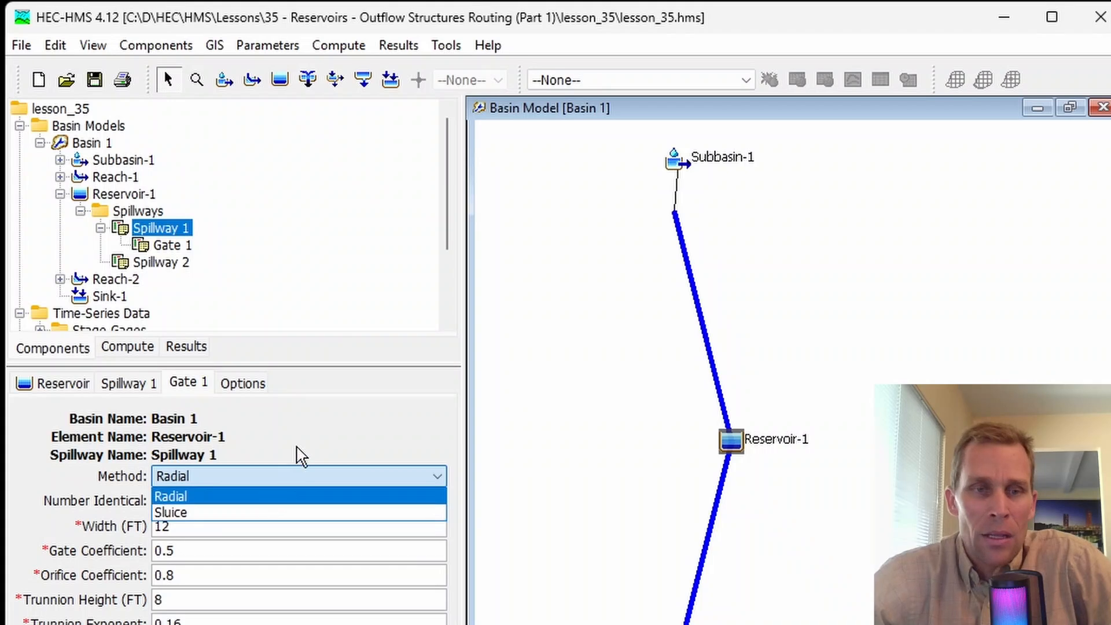
click(313, 446)
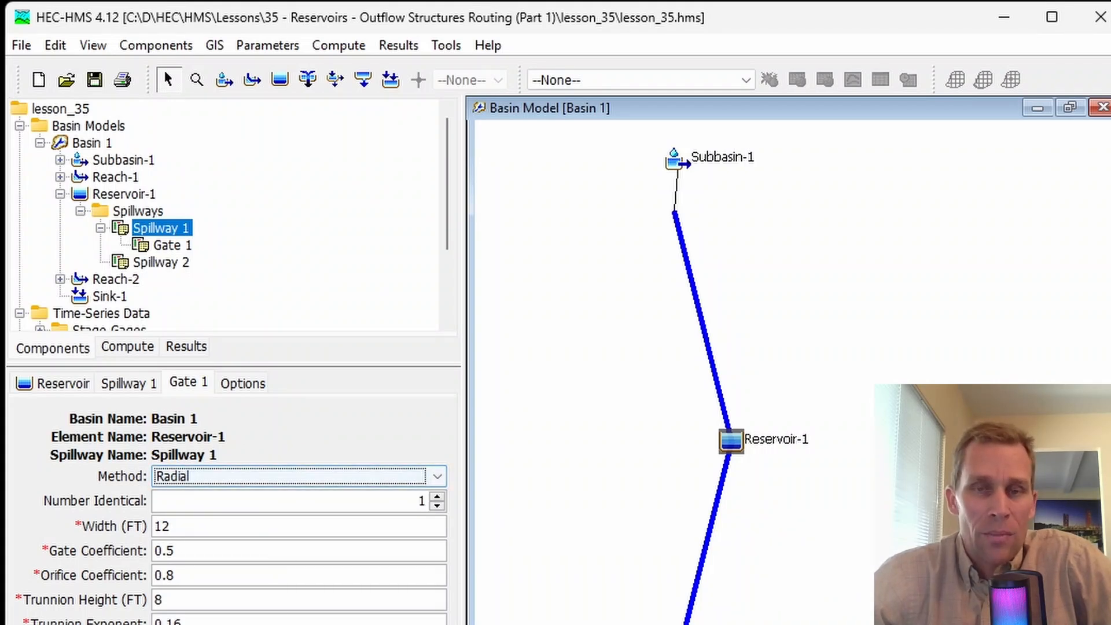